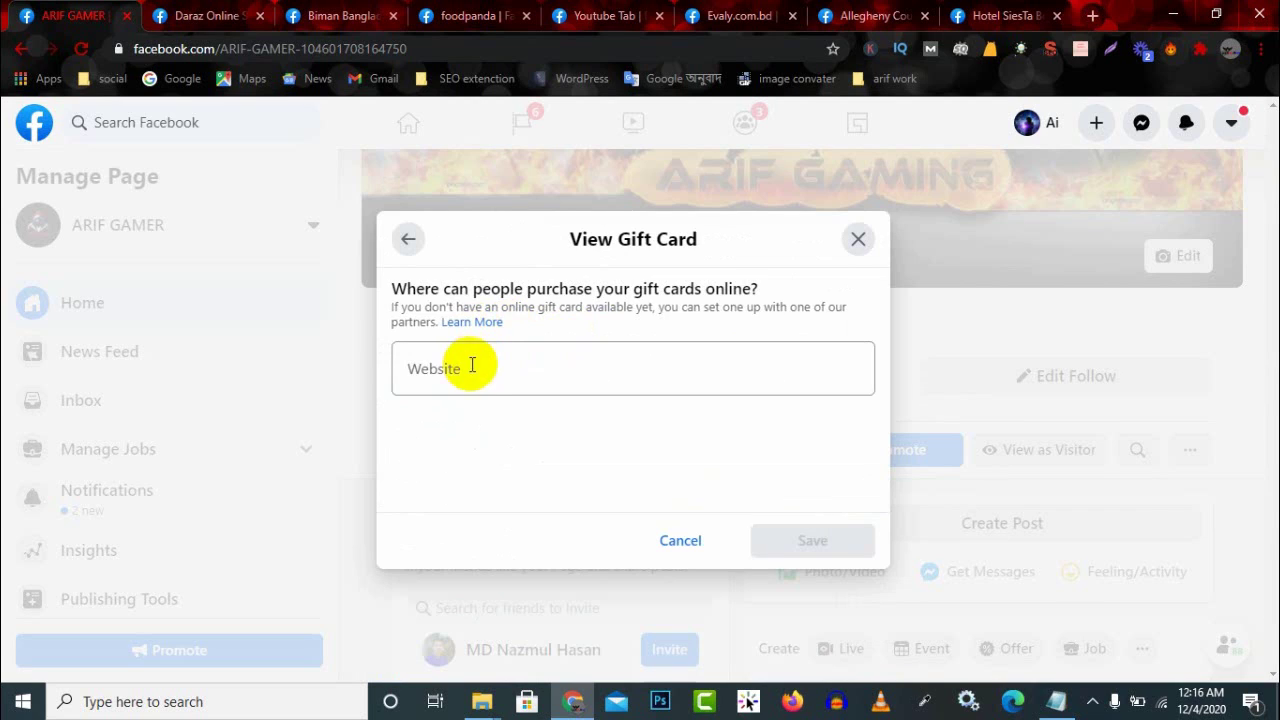
Step: Examine the website settings of the View Gift Card and Order Food button actions, returning to the action list without saving
click(475, 369)
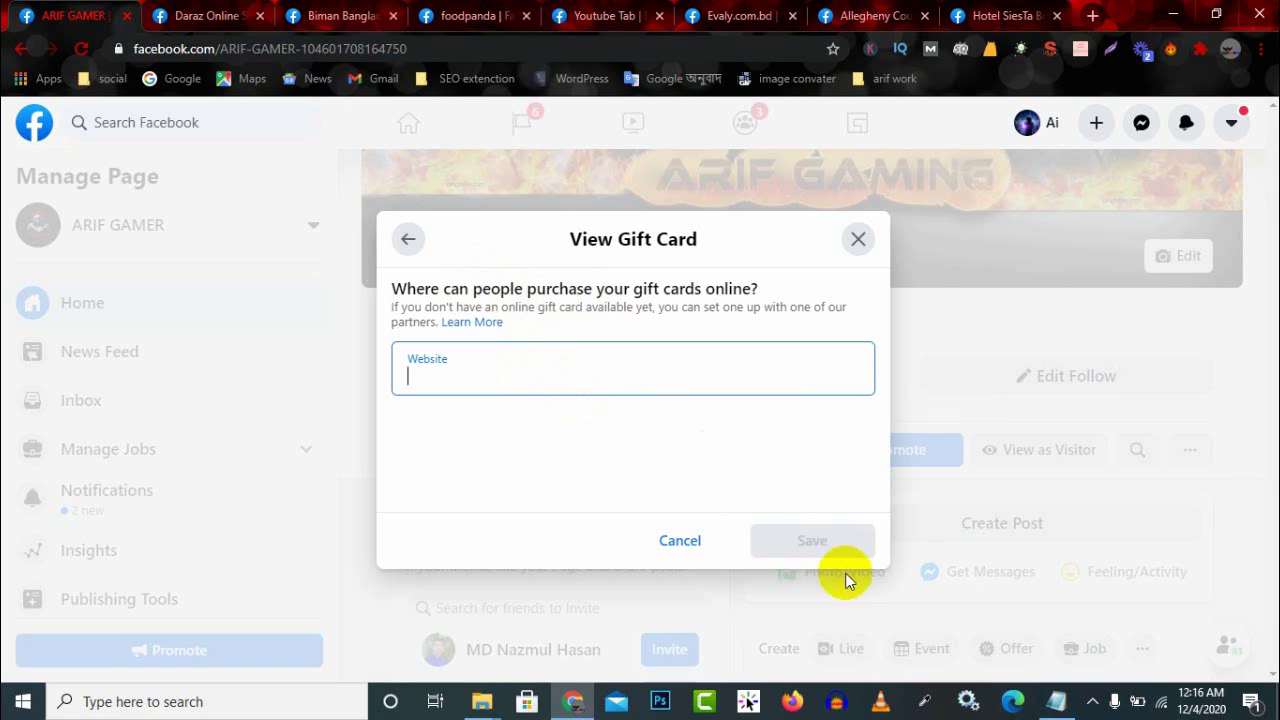
click(406, 243)
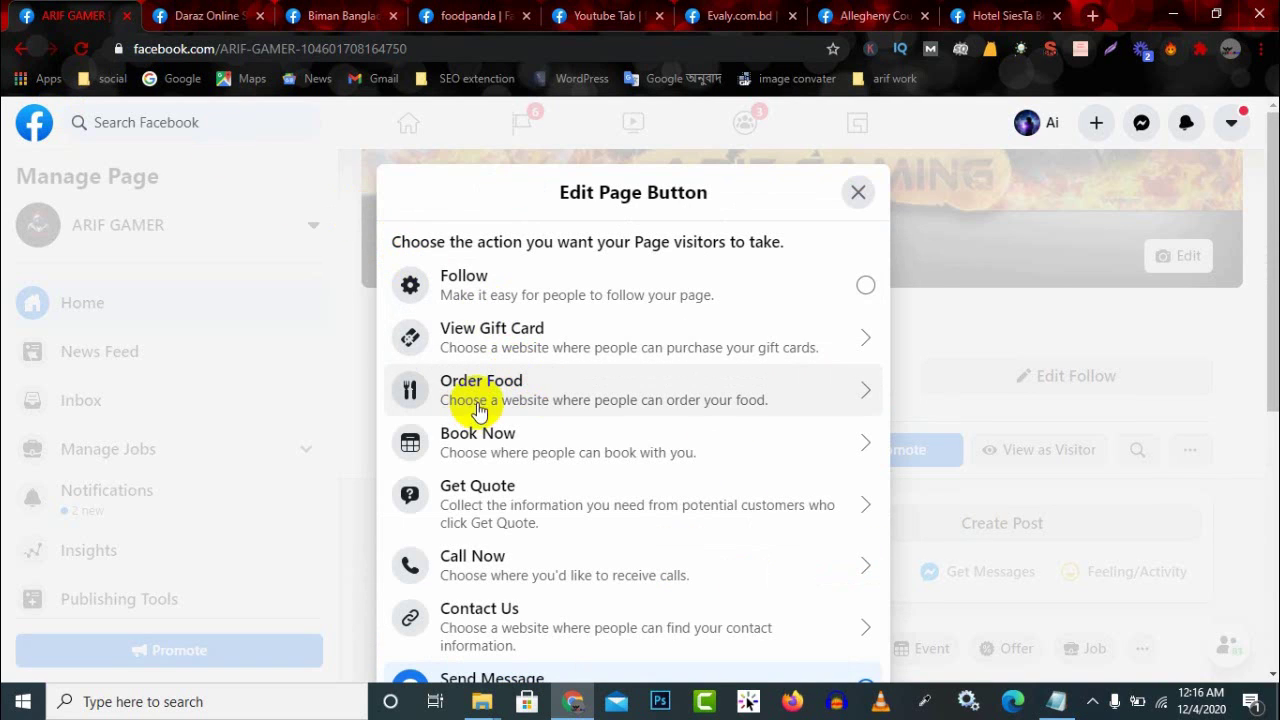
click(560, 392)
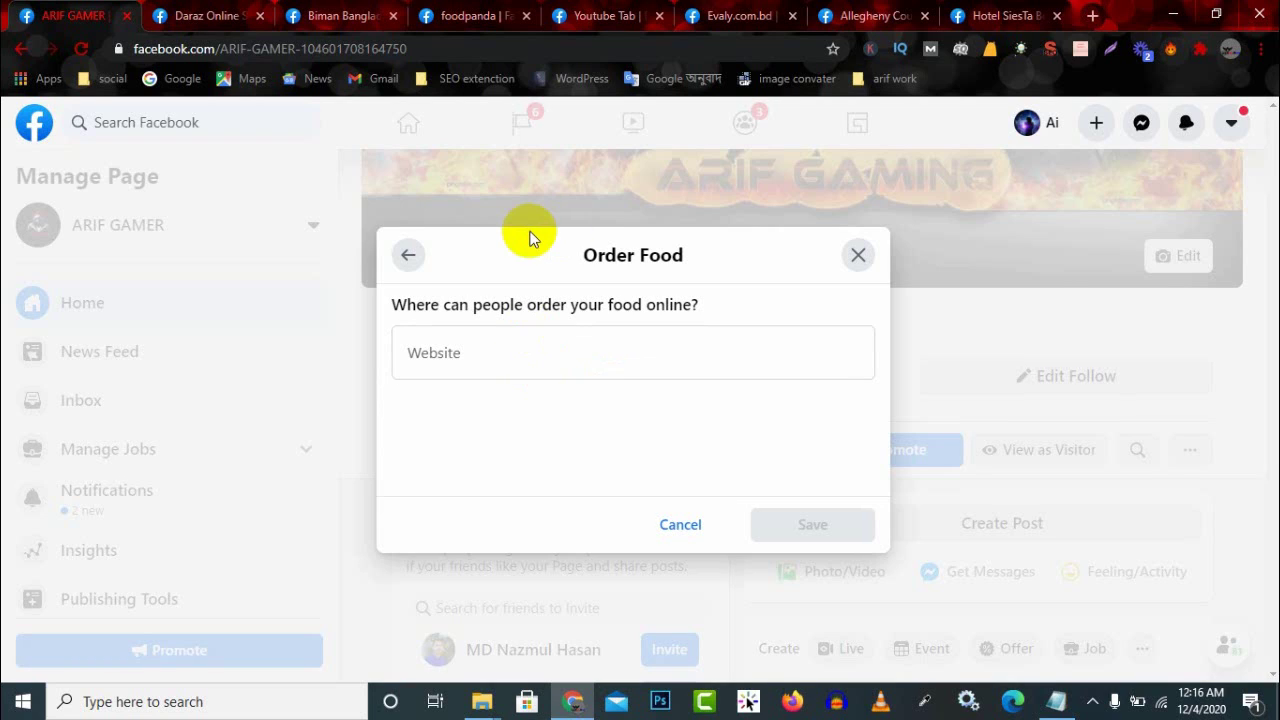
click(493, 361)
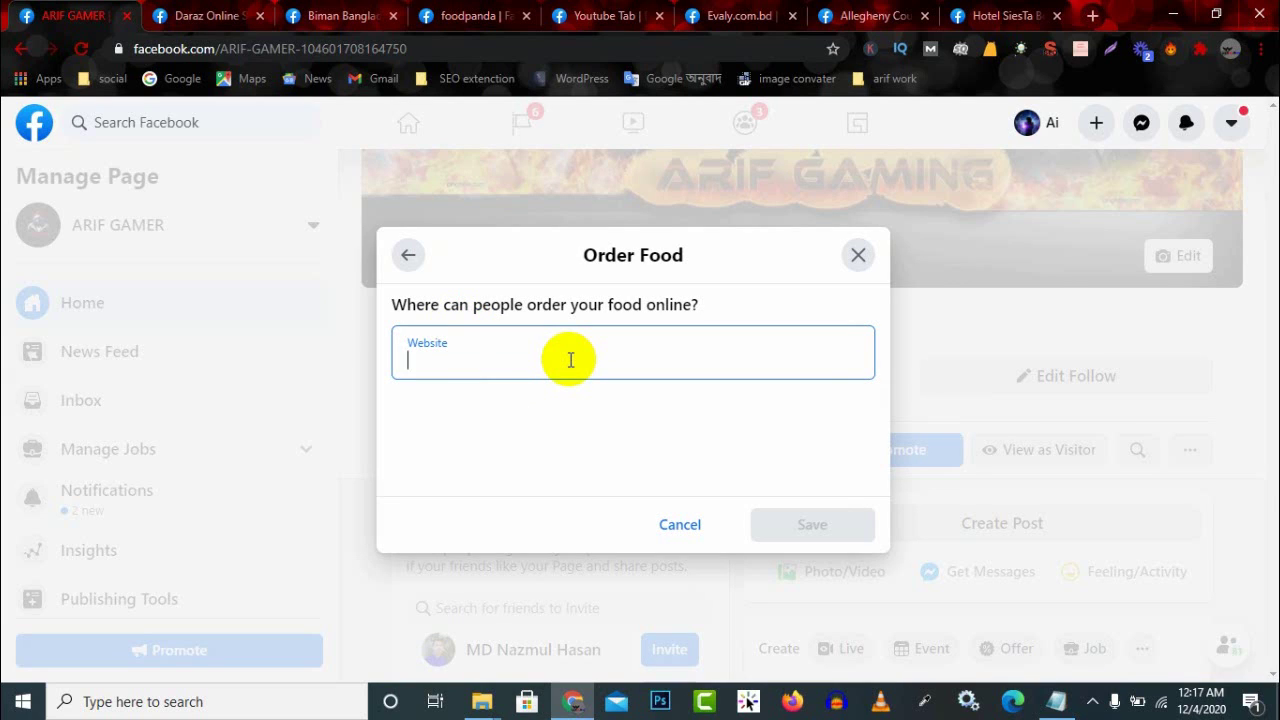
click(408, 255)
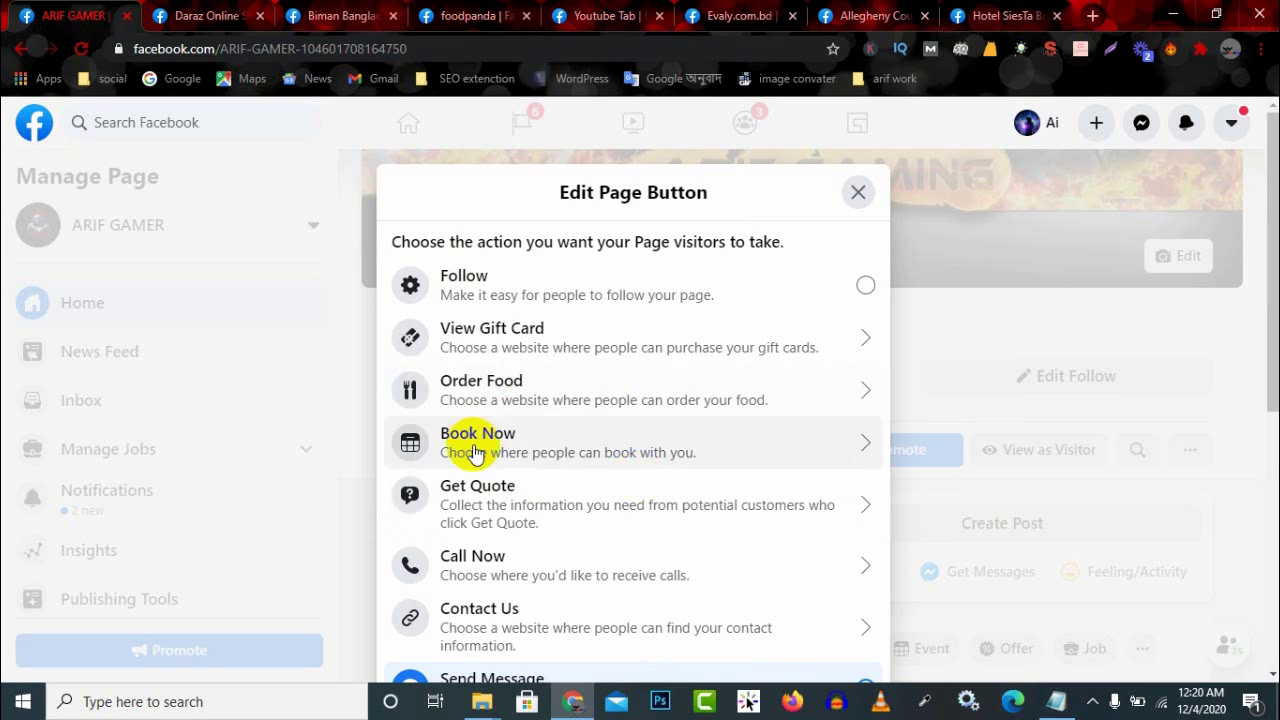
Step: Open the Book Now action's destination options and compare them with the Book Now button on the Biman Bangladesh Airlines page
click(600, 444)
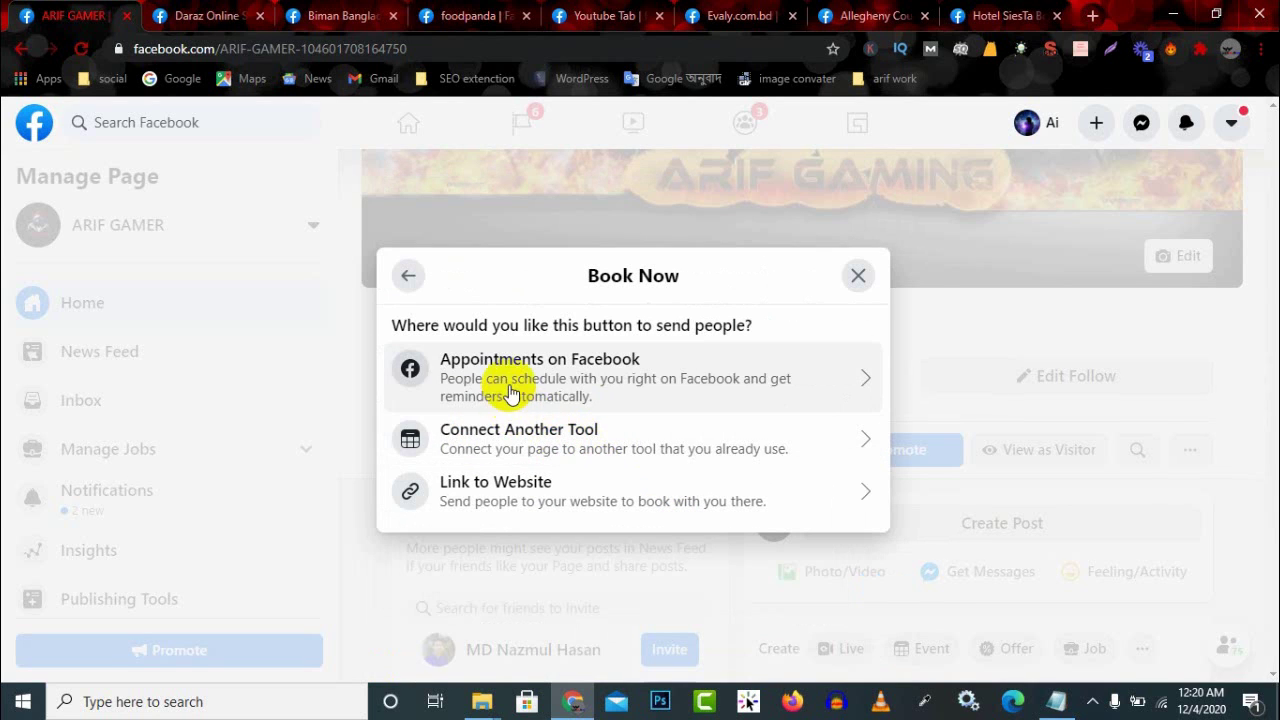
click(333, 12)
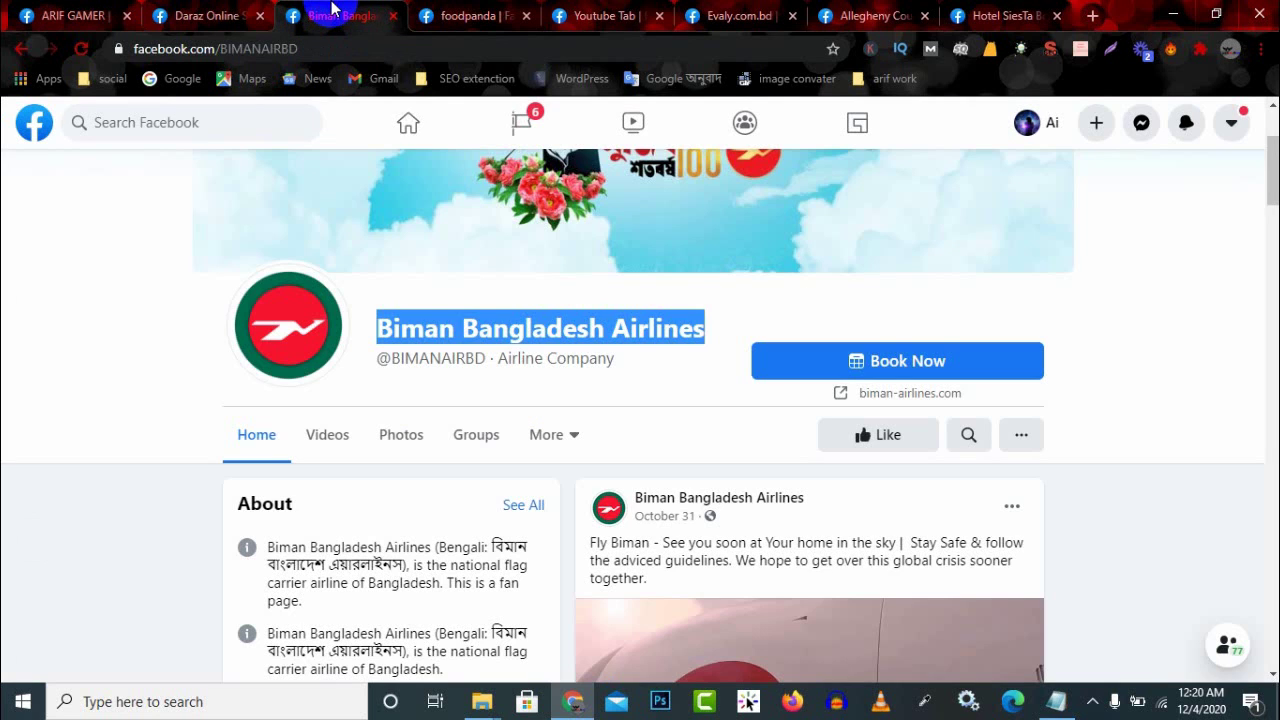
click(445, 337)
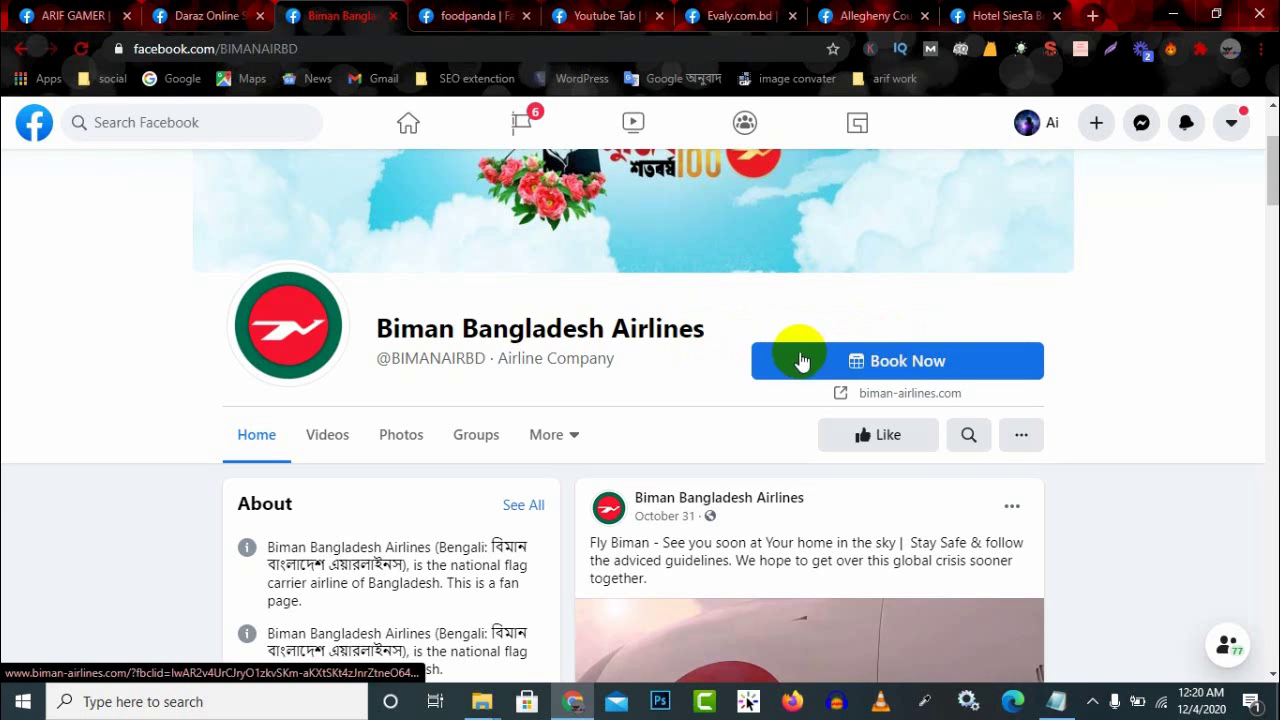
click(88, 10)
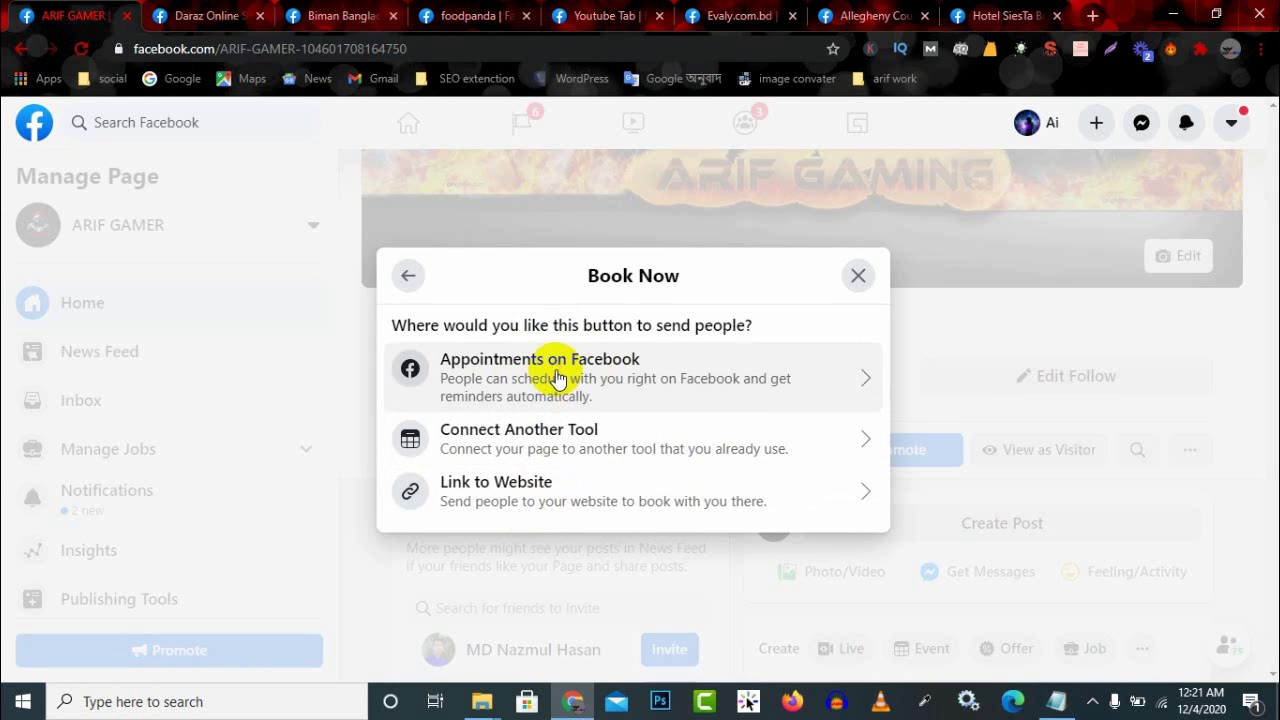
Step: Examine the days and hours in the Availability setup of Appointments on Facebook, then return to the Book Now destination options
click(557, 376)
click(848, 606)
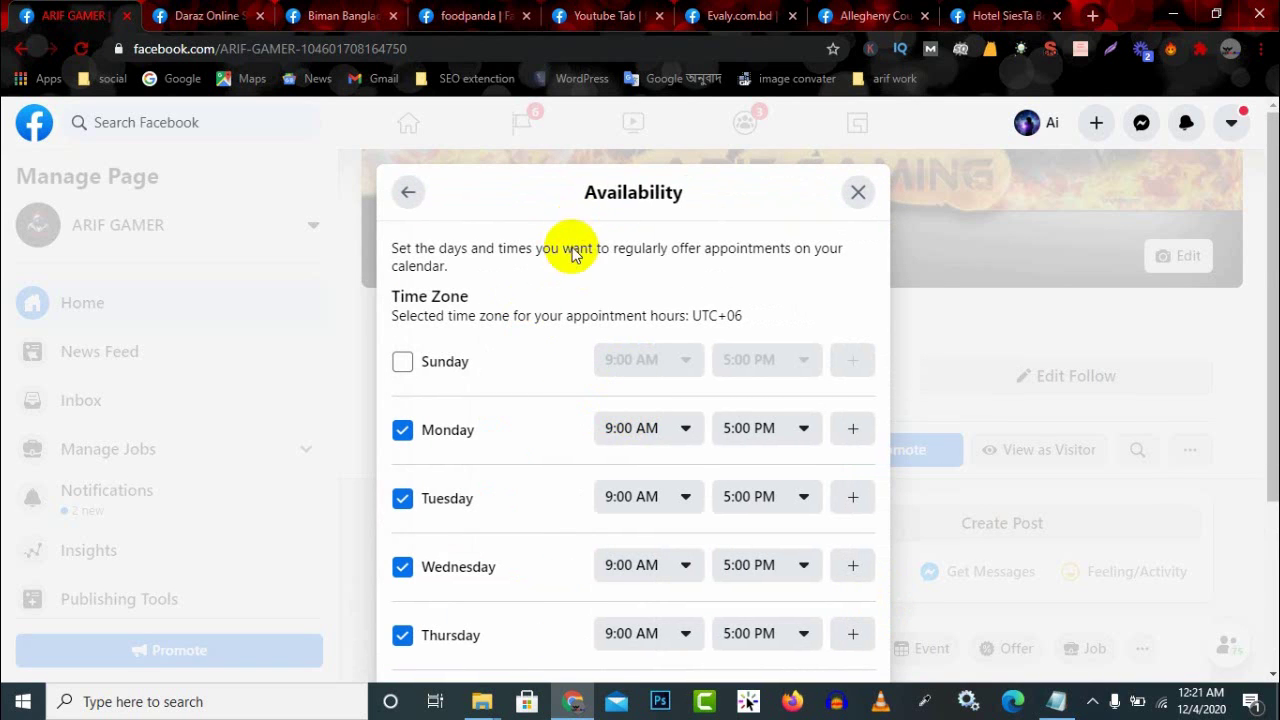
scroll(571, 440, down, 3)
scroll(589, 434, up, 3)
scroll(612, 400, down, 3)
scroll(592, 434, up, 3)
scroll(608, 365, down, 3)
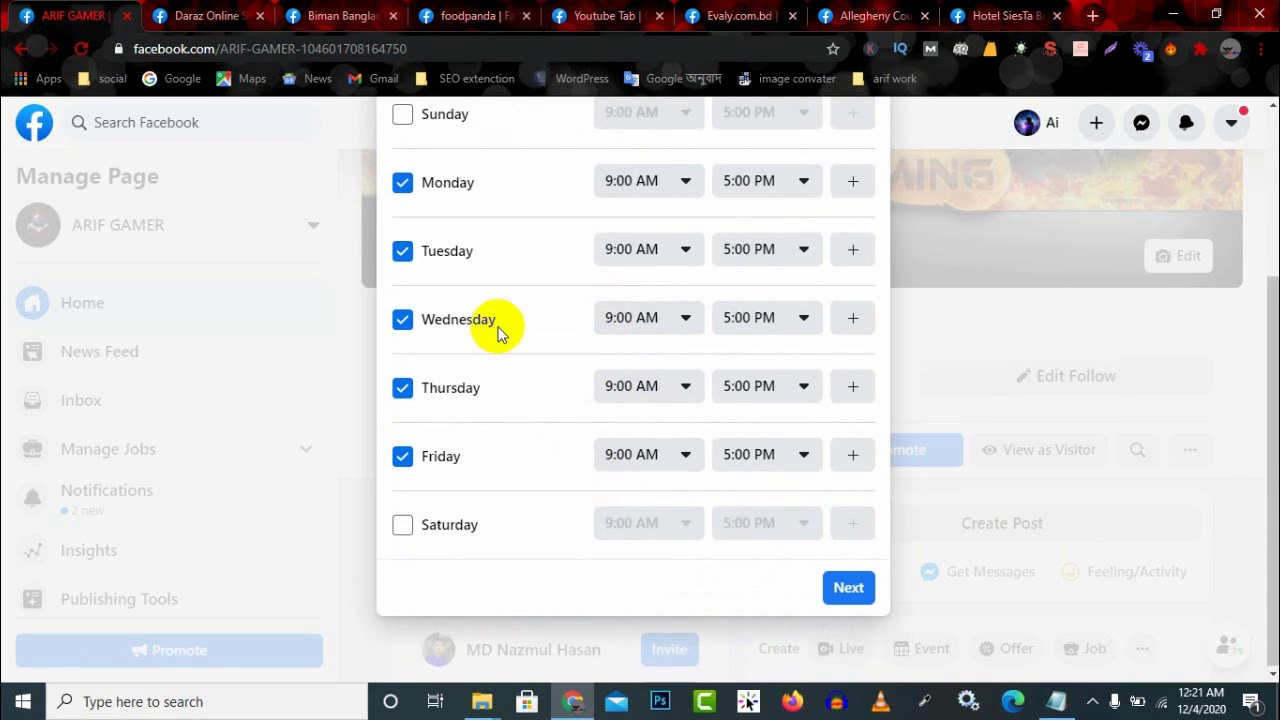
scroll(500, 340, up, 3)
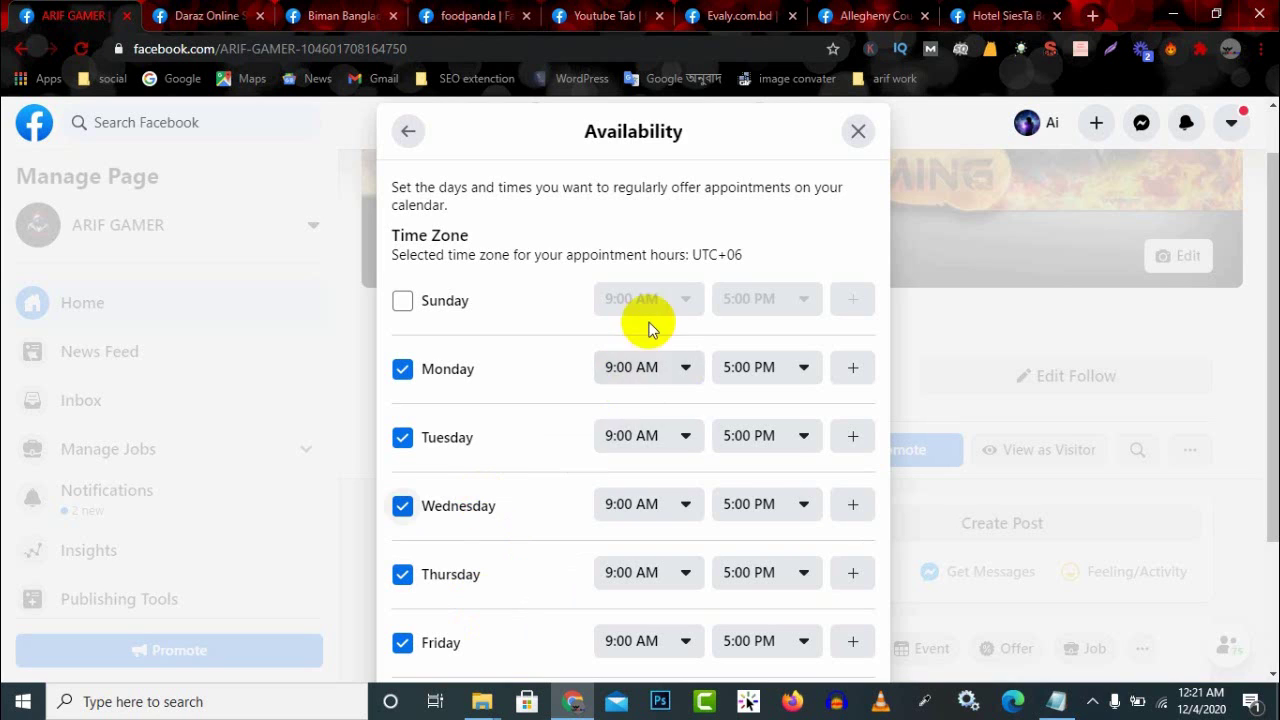
scroll(690, 540, down, 3)
scroll(648, 525, up, 3)
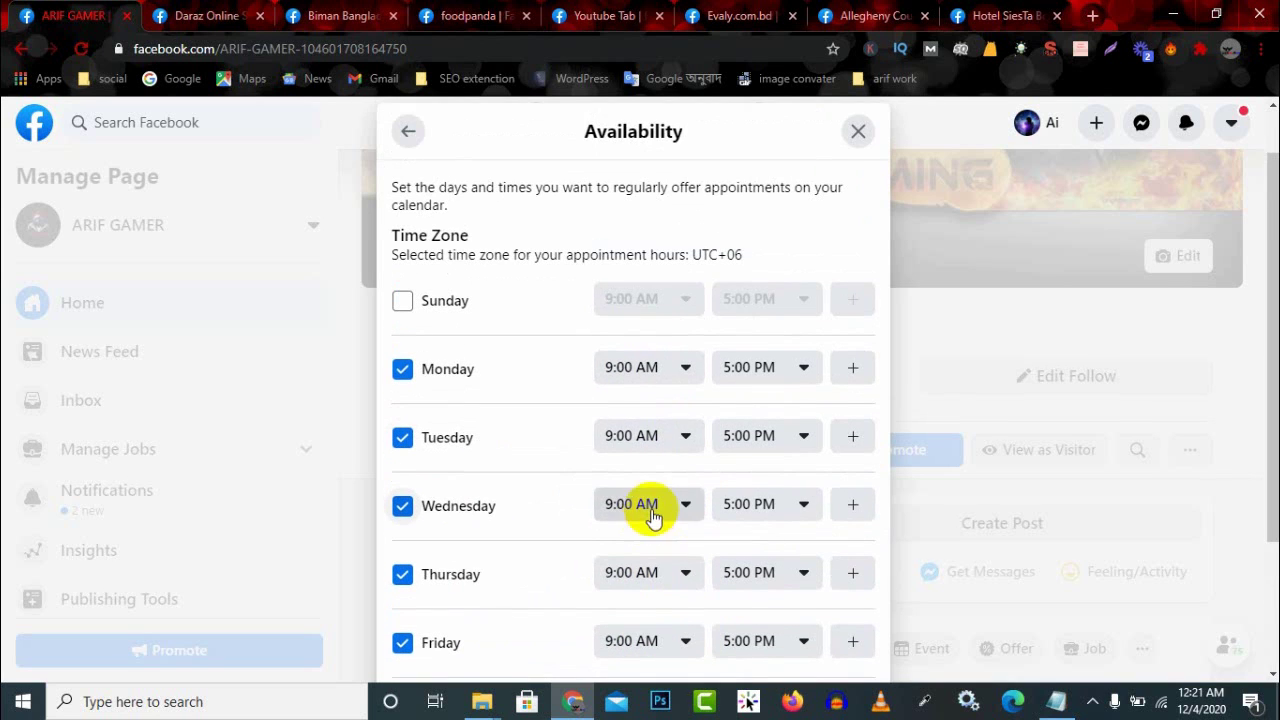
scroll(663, 560, down, 2)
scroll(710, 360, up, 3)
click(408, 193)
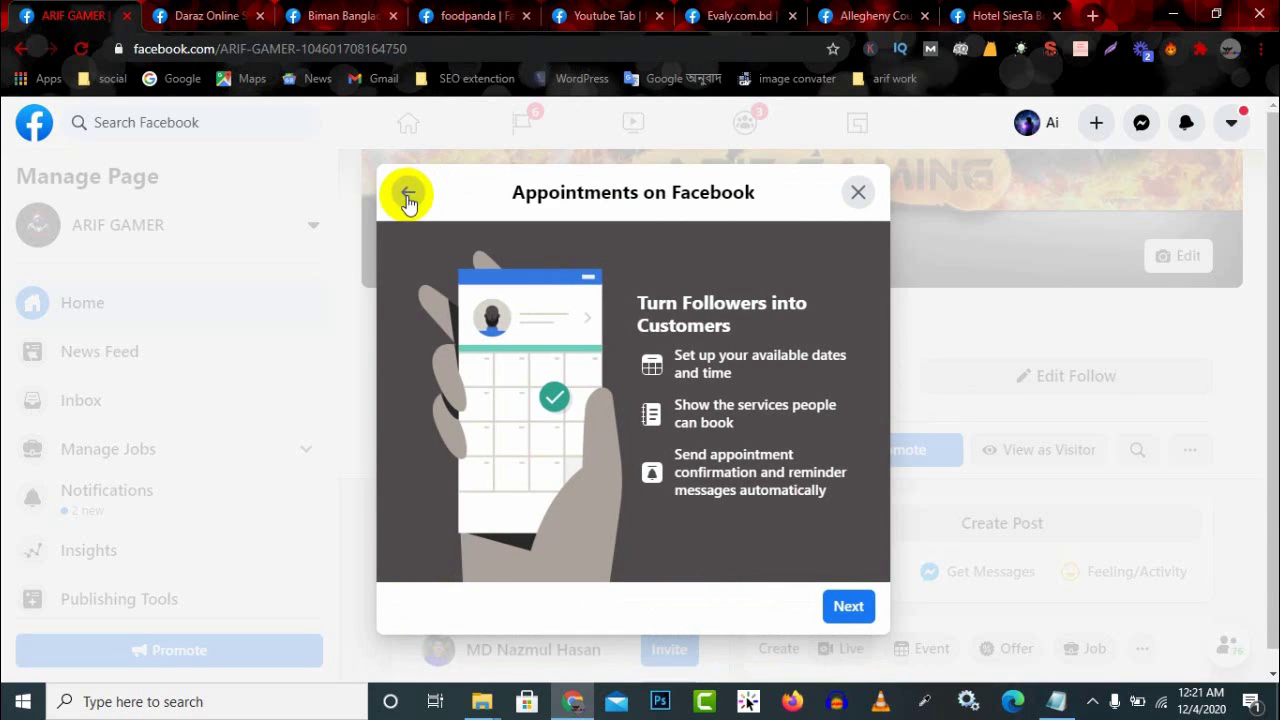
click(408, 195)
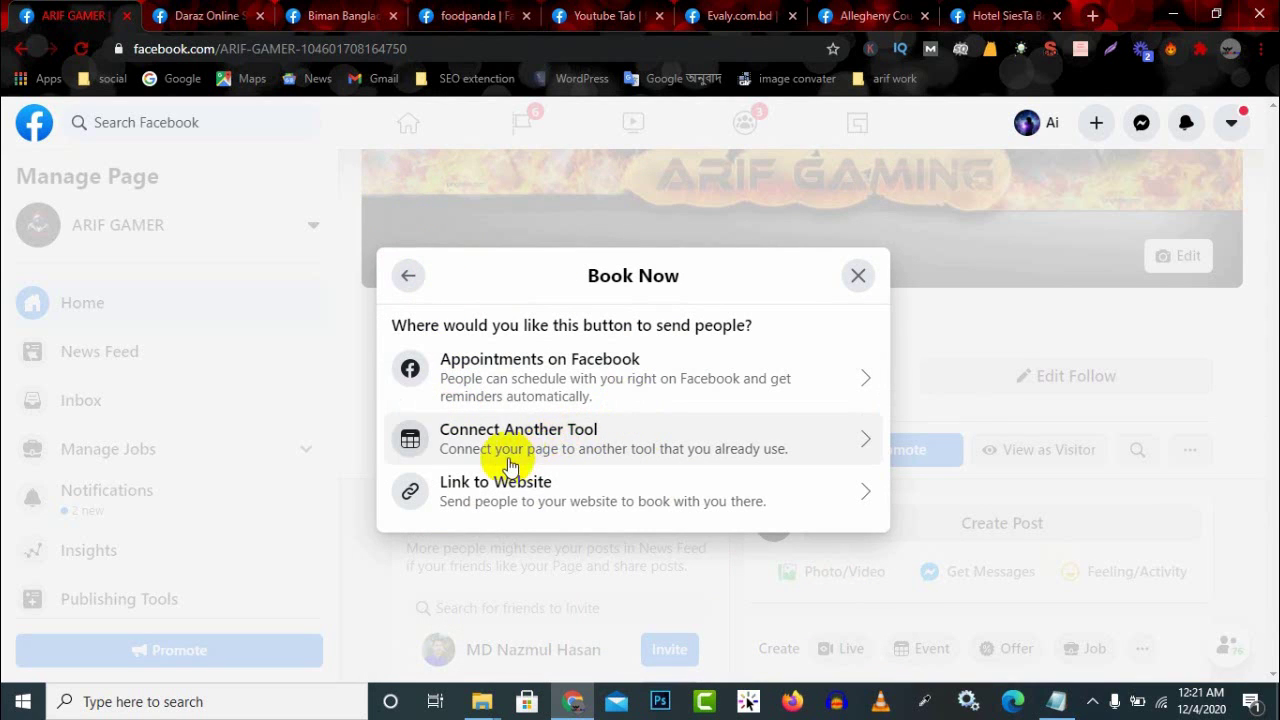
Step: View the website field of Book Now's Link to Website option and return to the page button action list
click(546, 502)
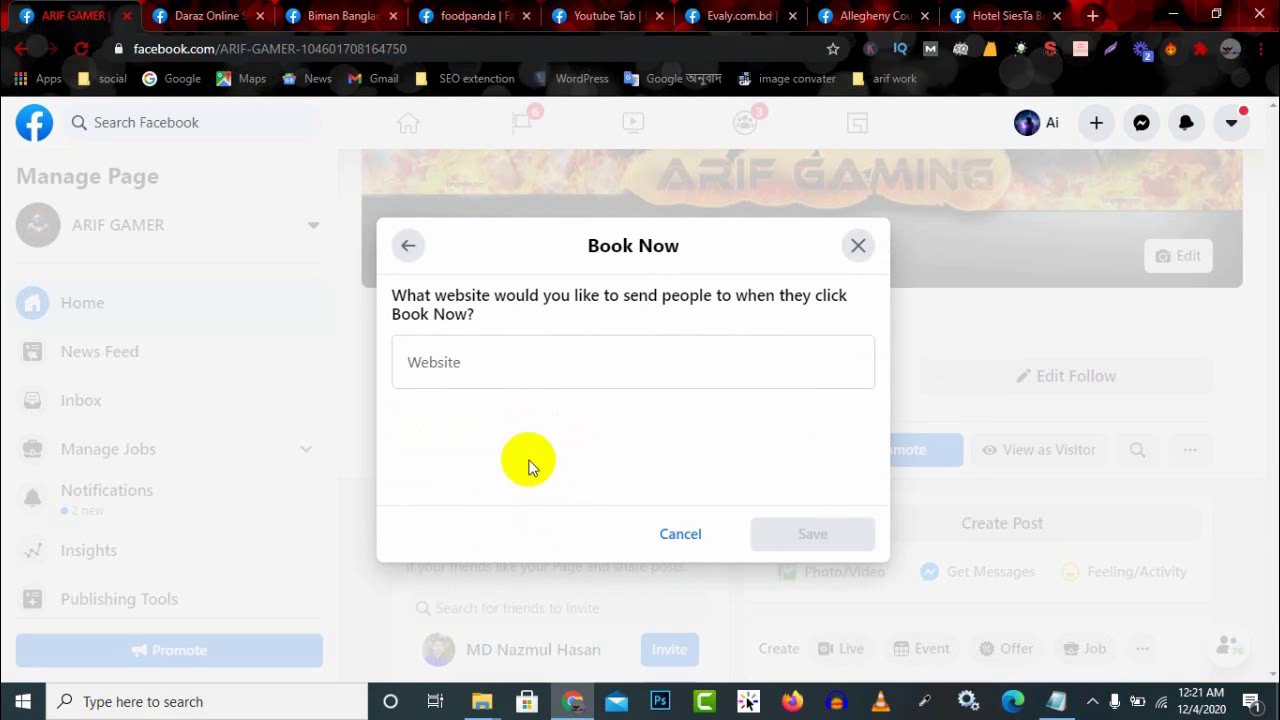
click(508, 366)
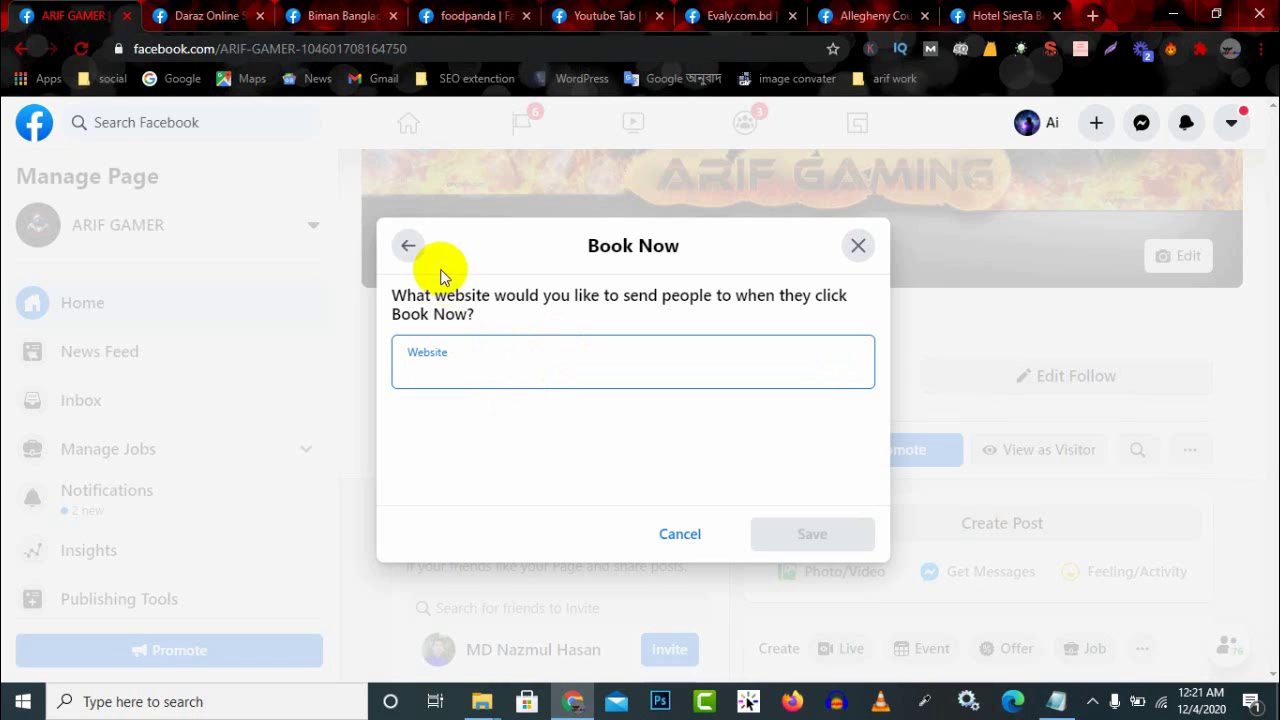
click(408, 245)
click(410, 272)
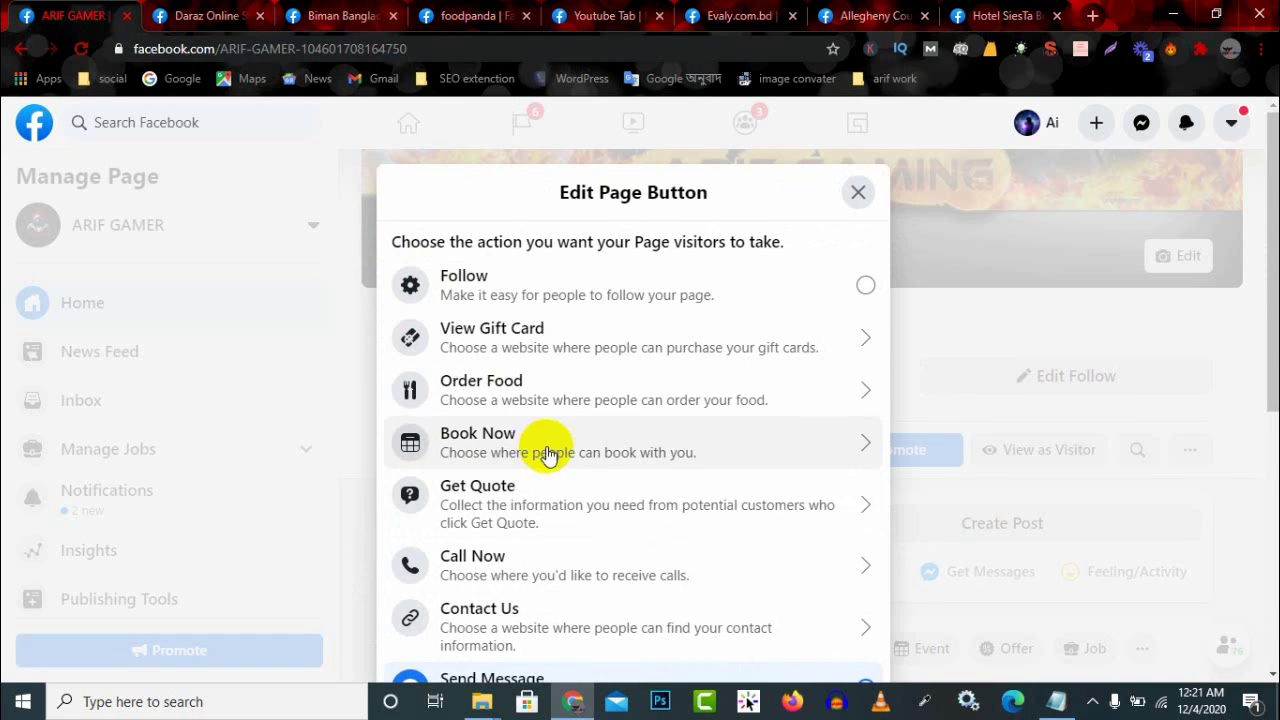
Step: Start the Get Quote button setup and review its intro, question prompt, questions and completion message
click(651, 510)
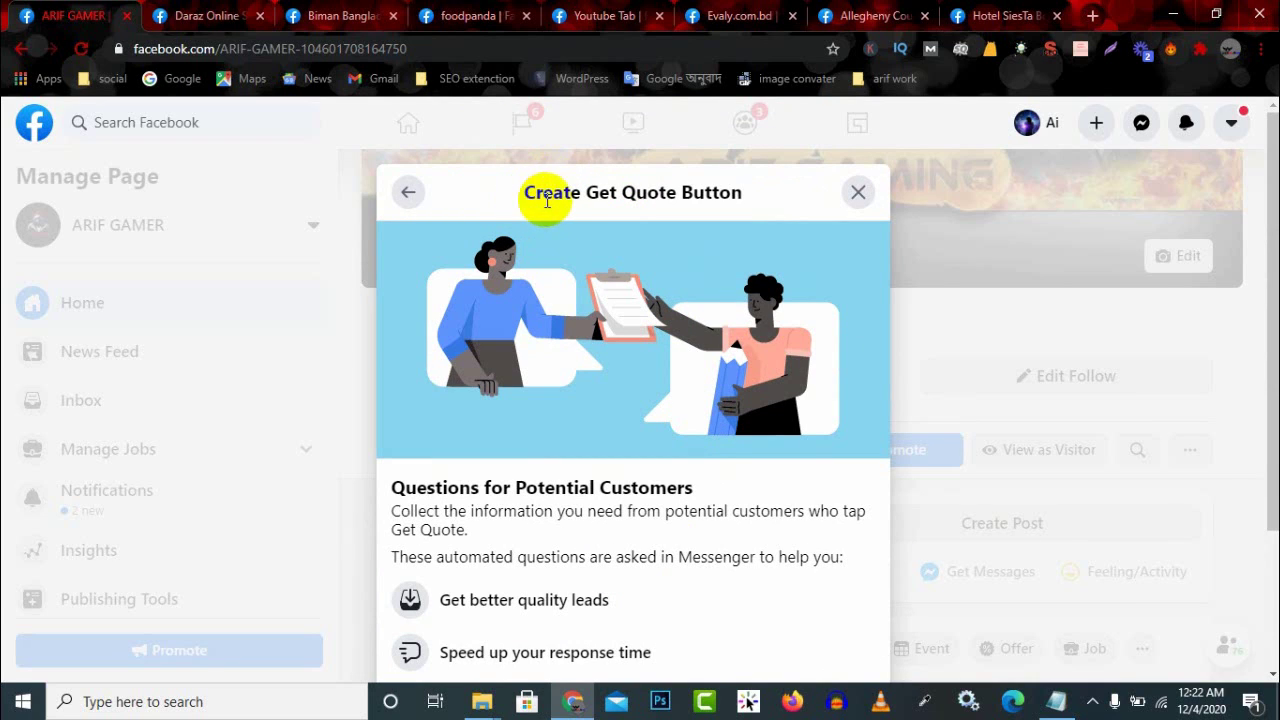
scroll(665, 400, down, 2)
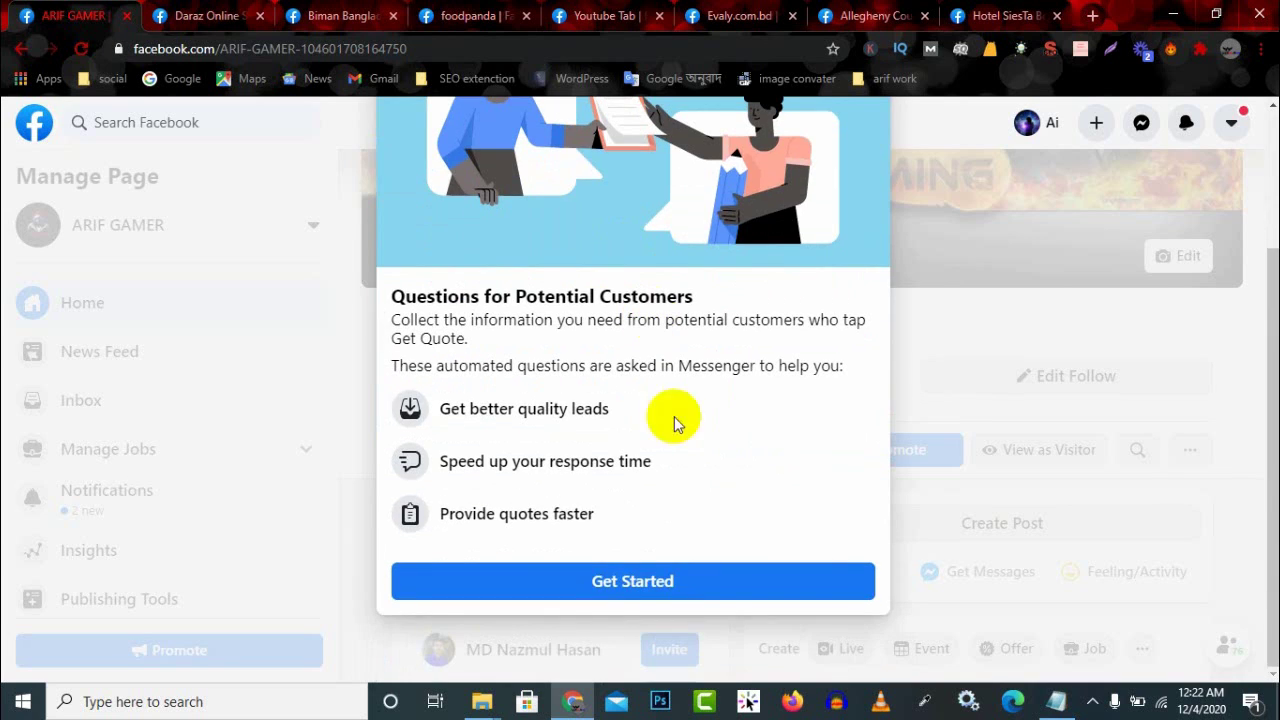
click(638, 584)
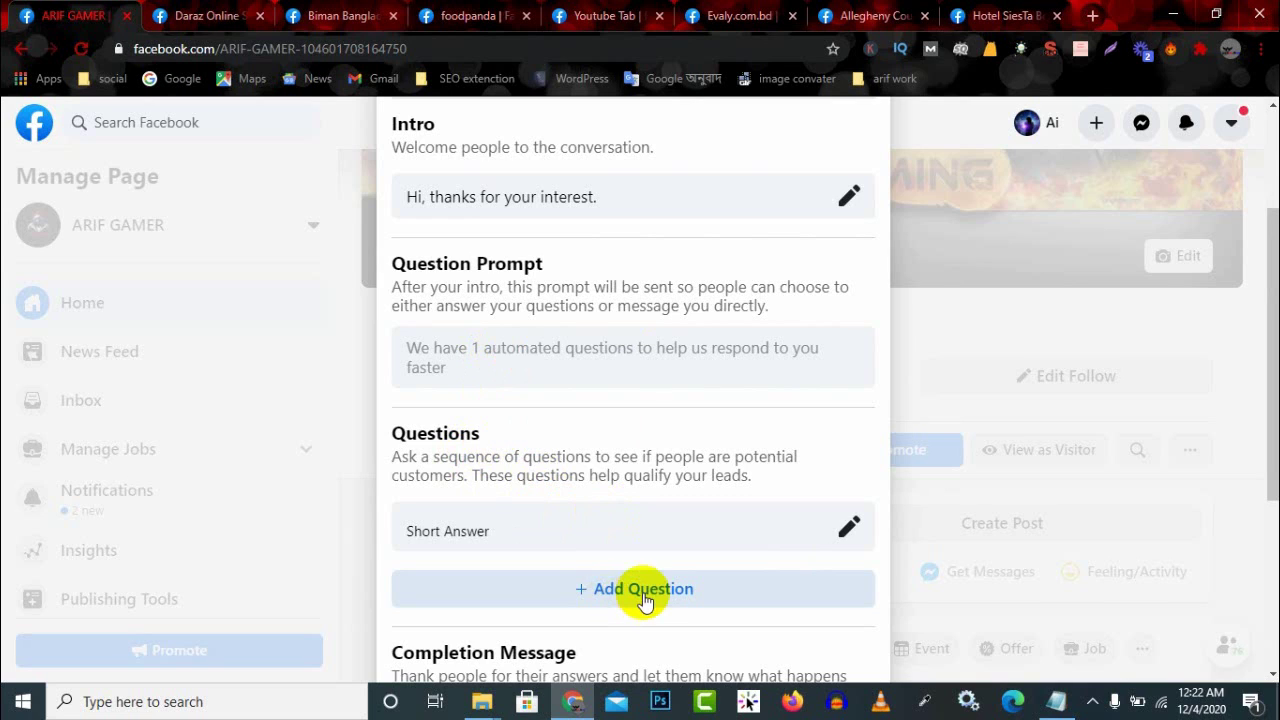
scroll(590, 585, down, 1)
scroll(578, 580, down, 3)
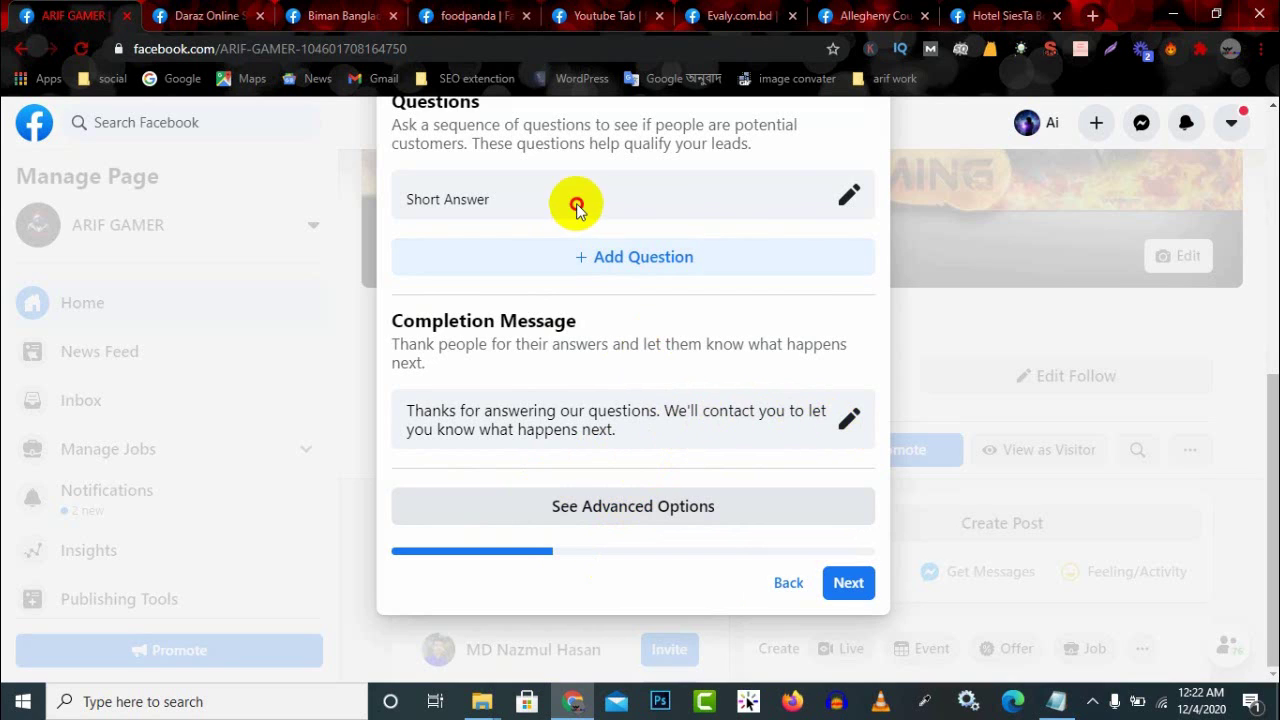
Step: Open the Short Answer question for editing, view its question type field, and close the Get Quote setup without saving
click(848, 196)
scroll(621, 313, up, 2)
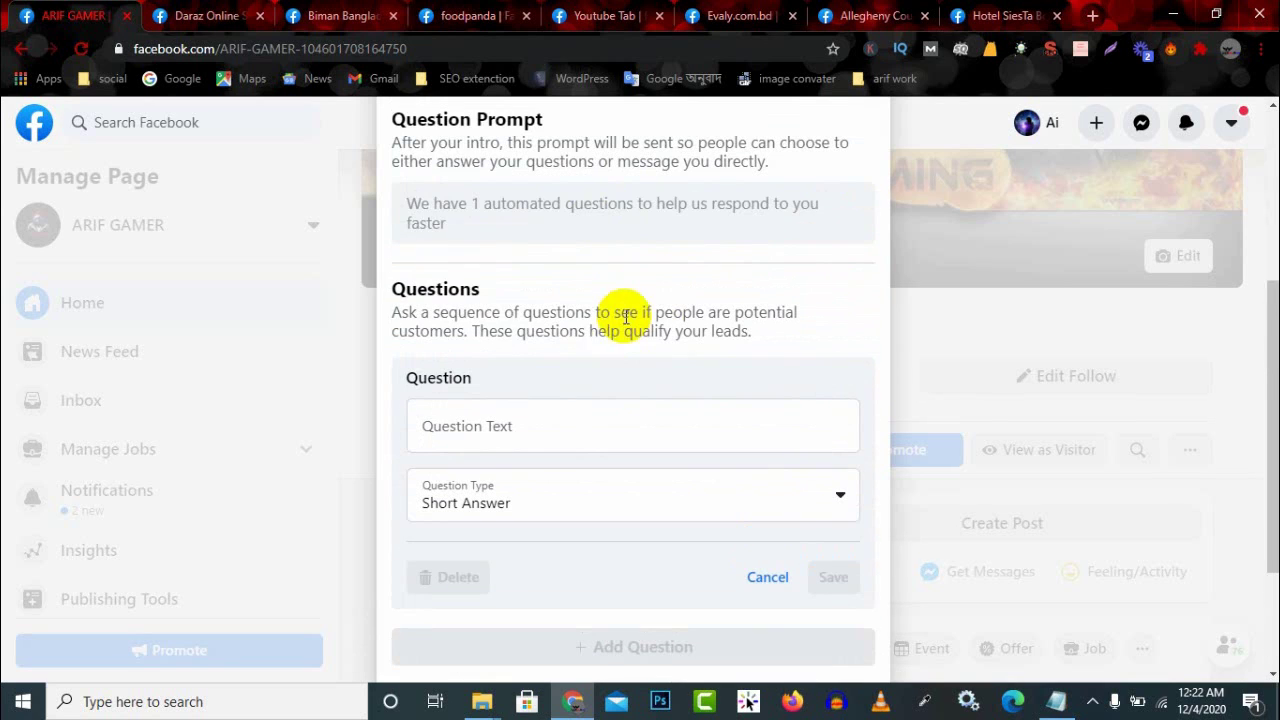
click(521, 494)
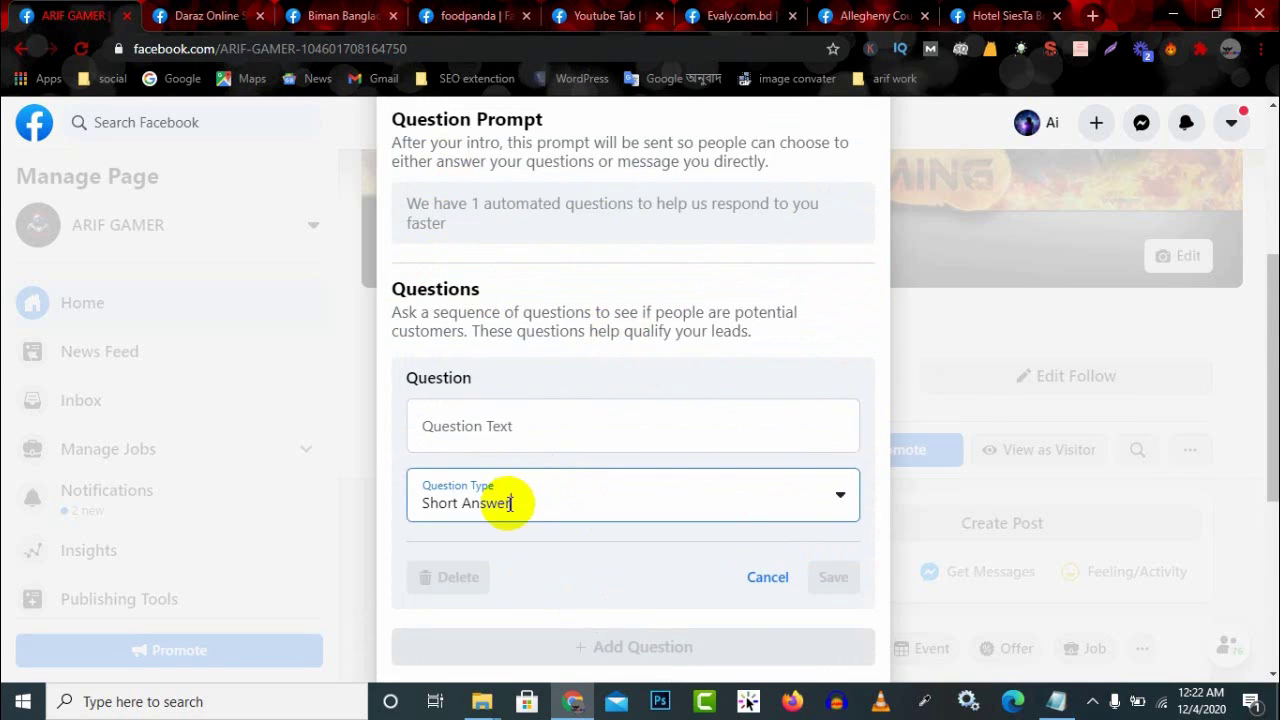
scroll(594, 349, up, 3)
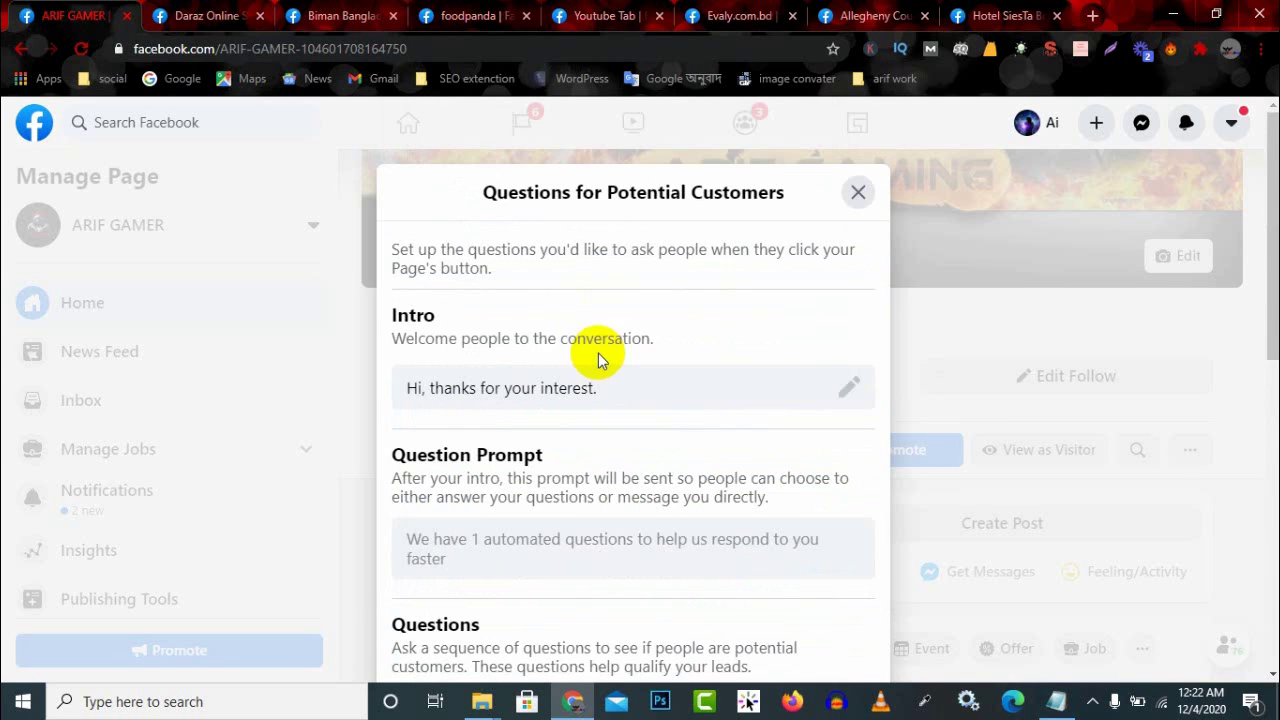
click(856, 193)
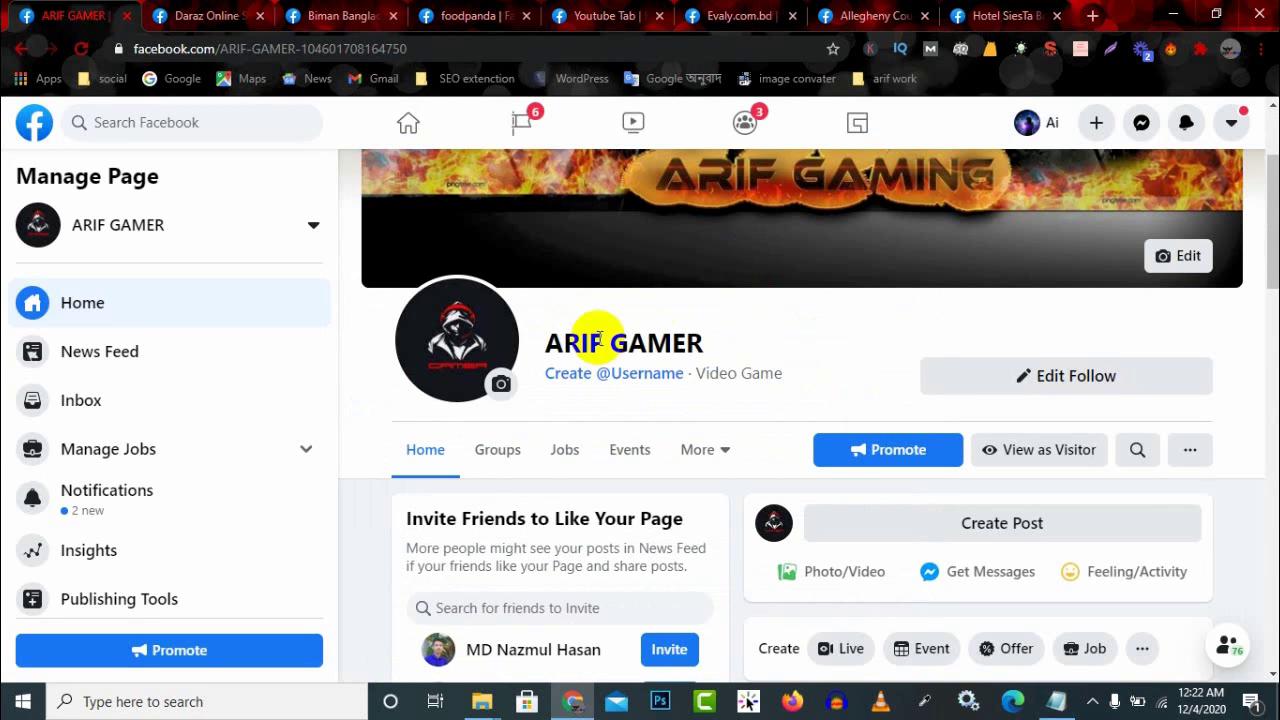
Step: Reopen the ARIF GAMER page's button action list and view the Call Now button on the Hotel SiesTa Bogra page as an example
click(1022, 380)
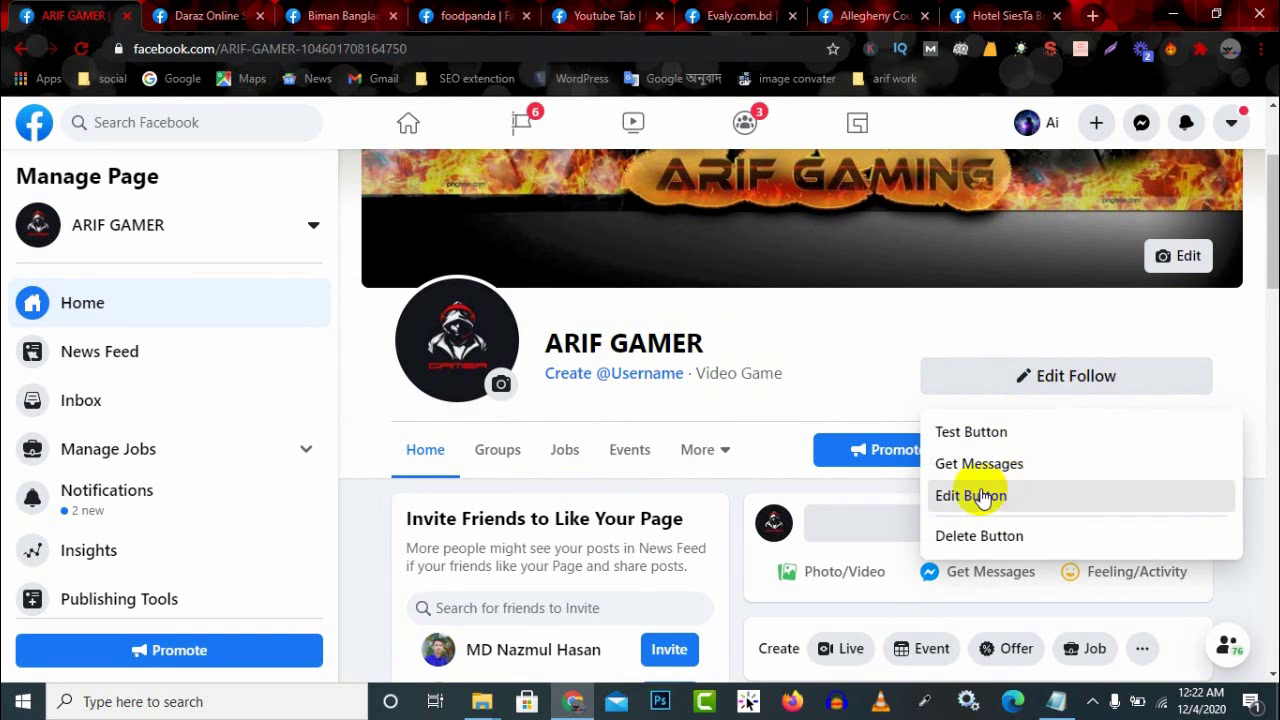
click(1012, 494)
scroll(543, 491, down, 1)
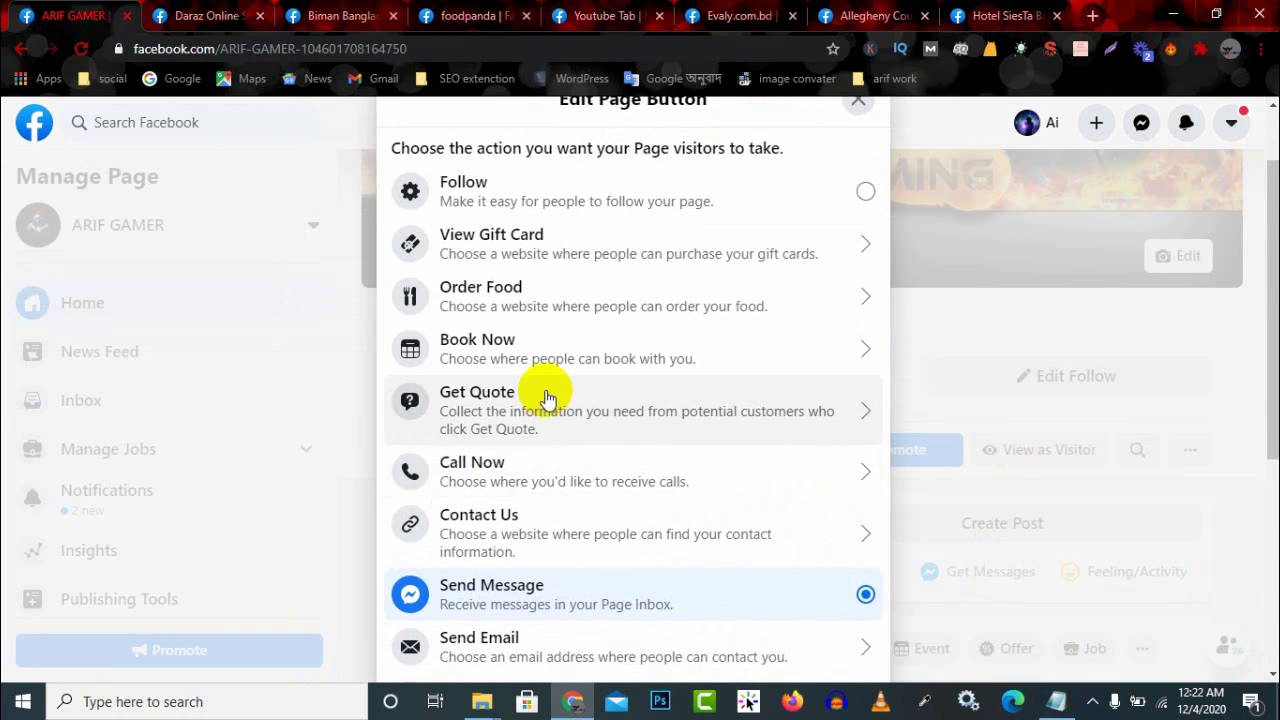
scroll(527, 405, down, 1)
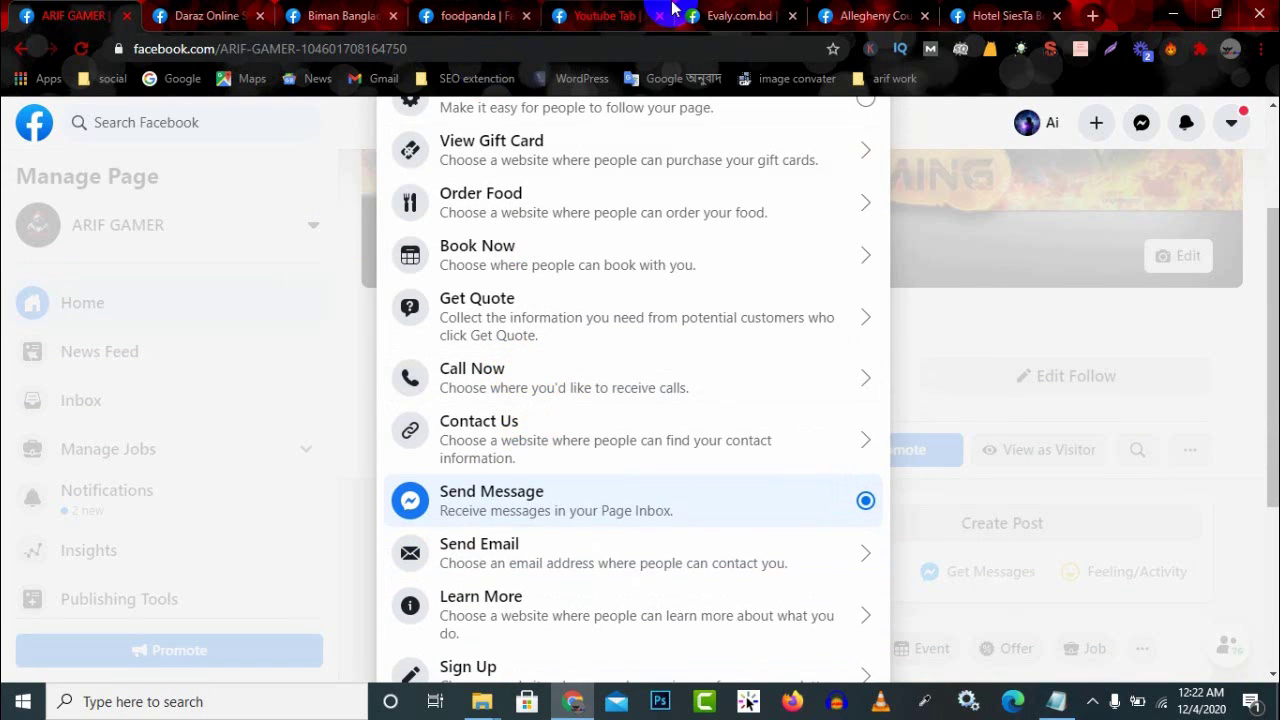
click(997, 14)
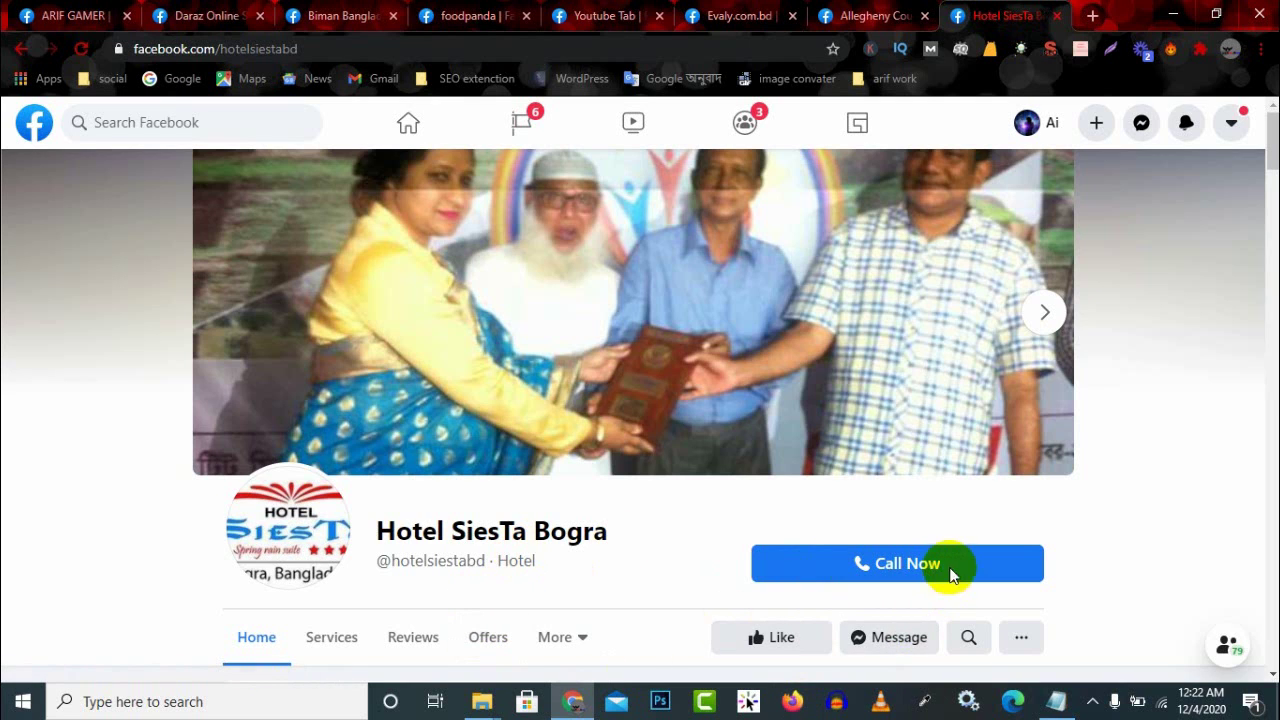
click(197, 12)
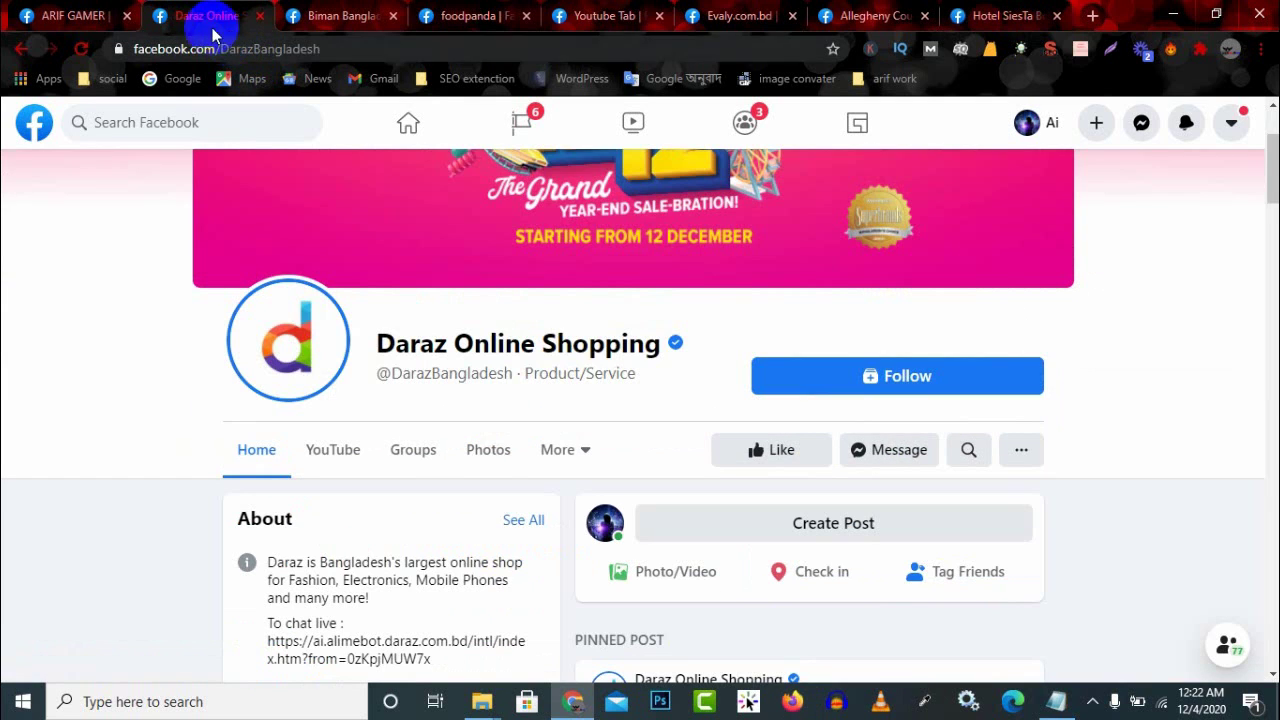
click(82, 15)
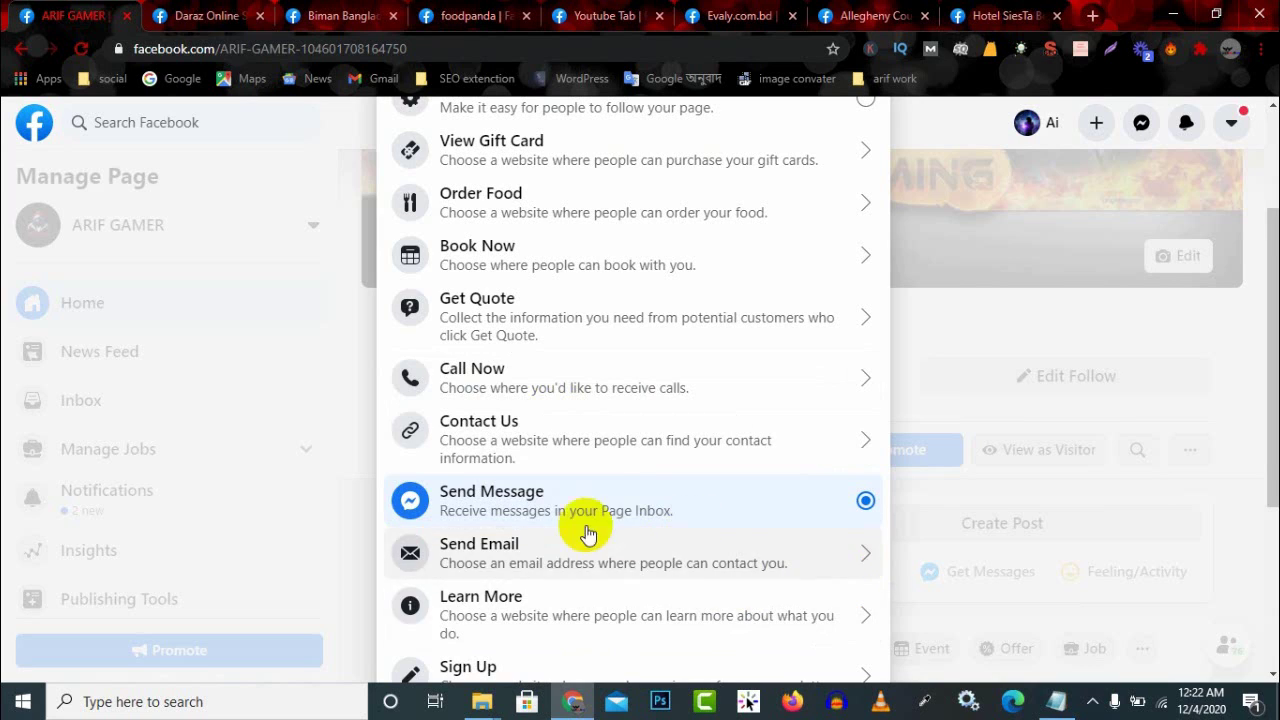
Step: Open the Call Now action and examine its country code choices and phone number field
click(716, 378)
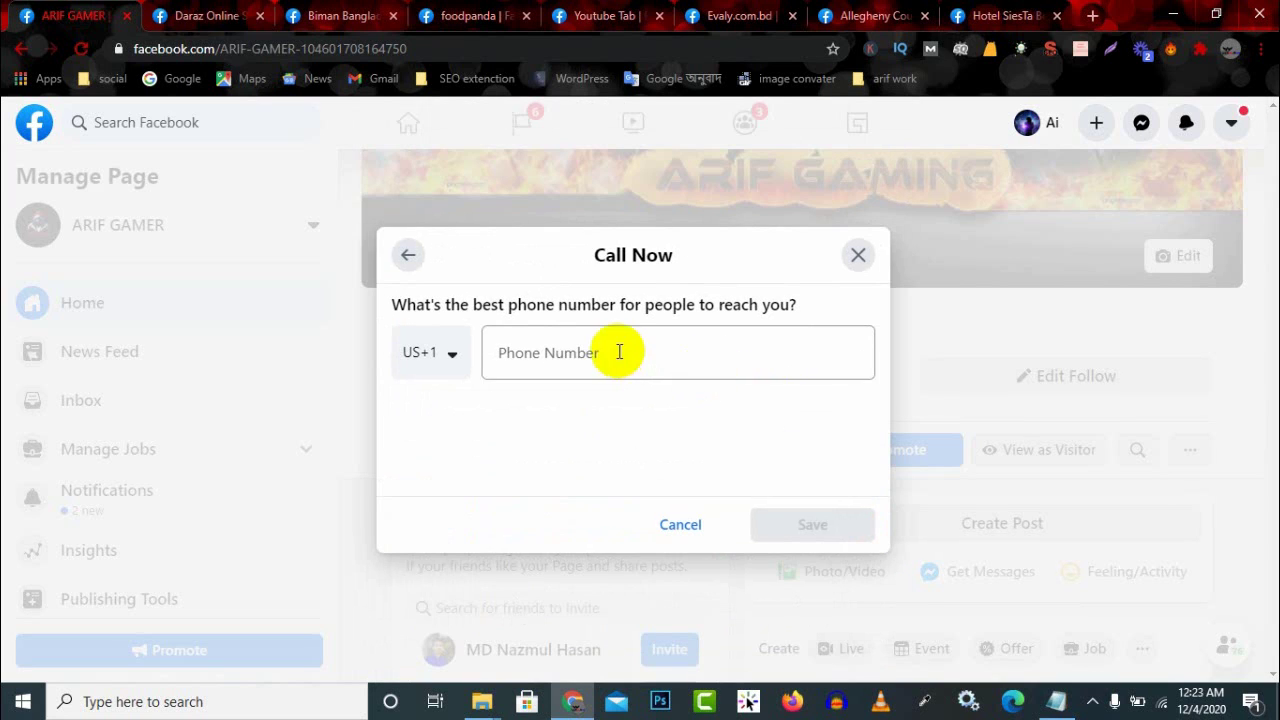
click(447, 362)
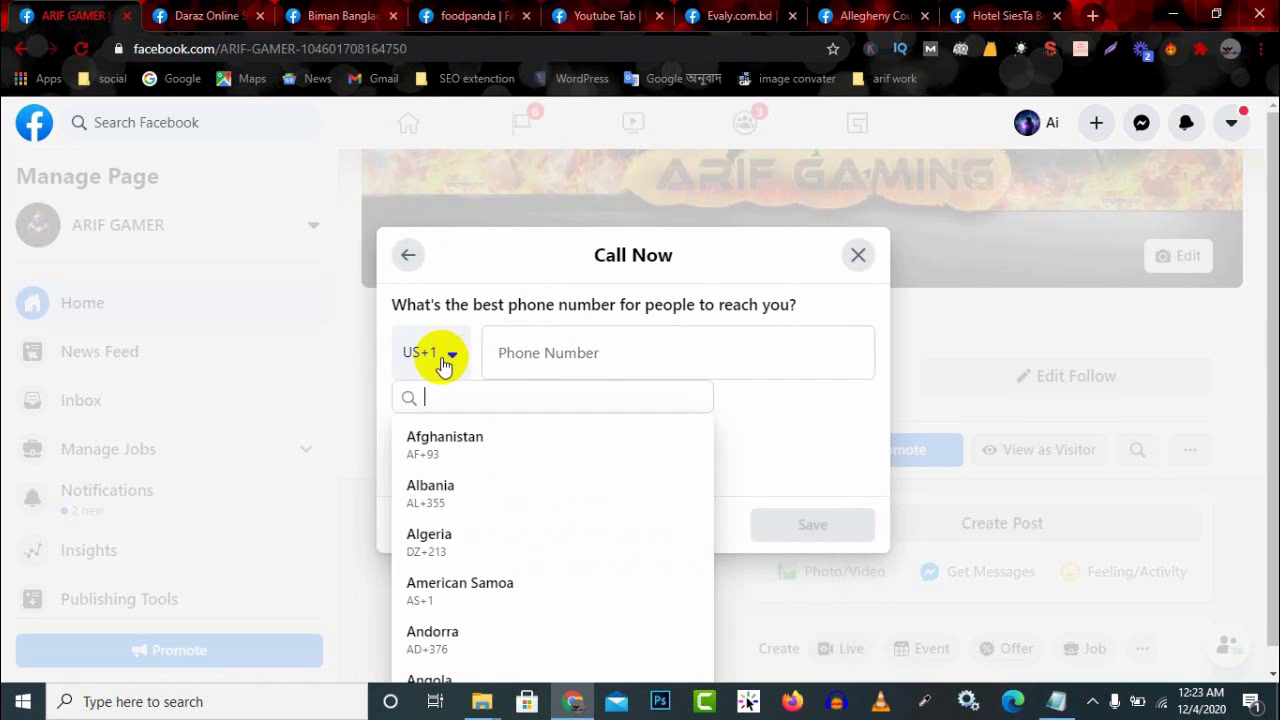
scroll(477, 563, down, 12)
scroll(478, 565, up, 5)
click(535, 343)
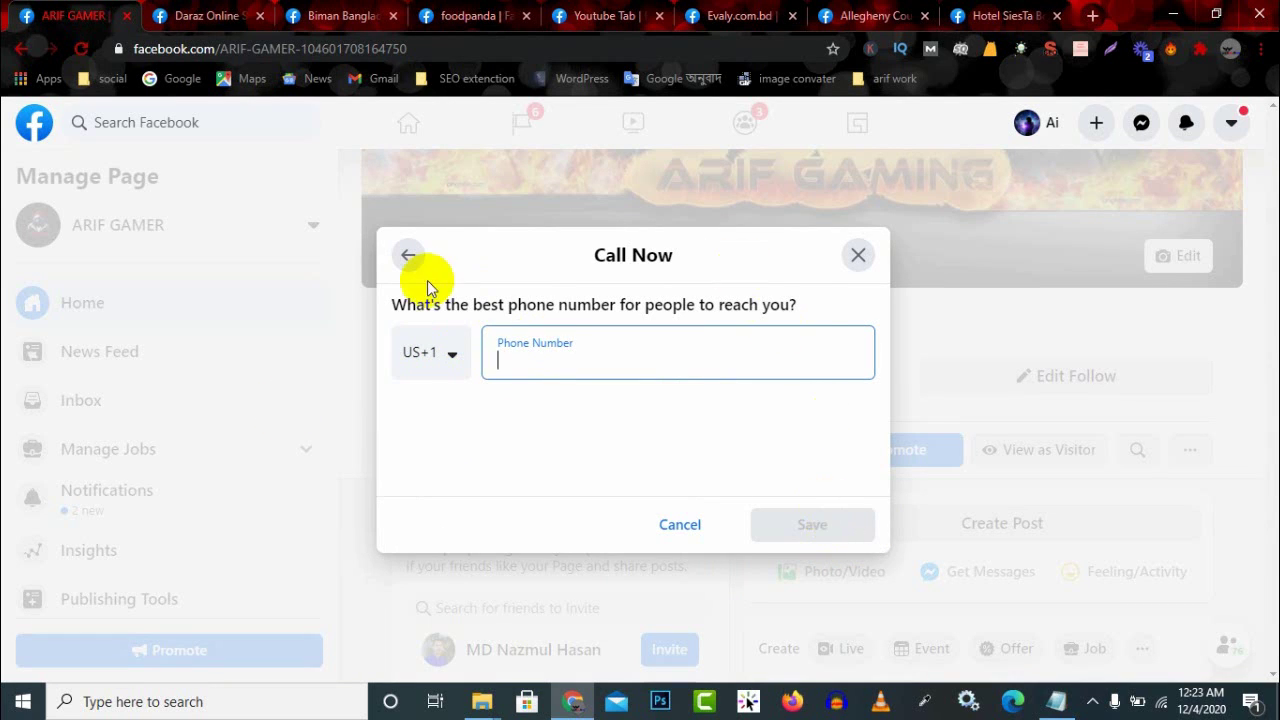
Step: Return to the button action list and open the Contact Us action to examine its website field
click(406, 254)
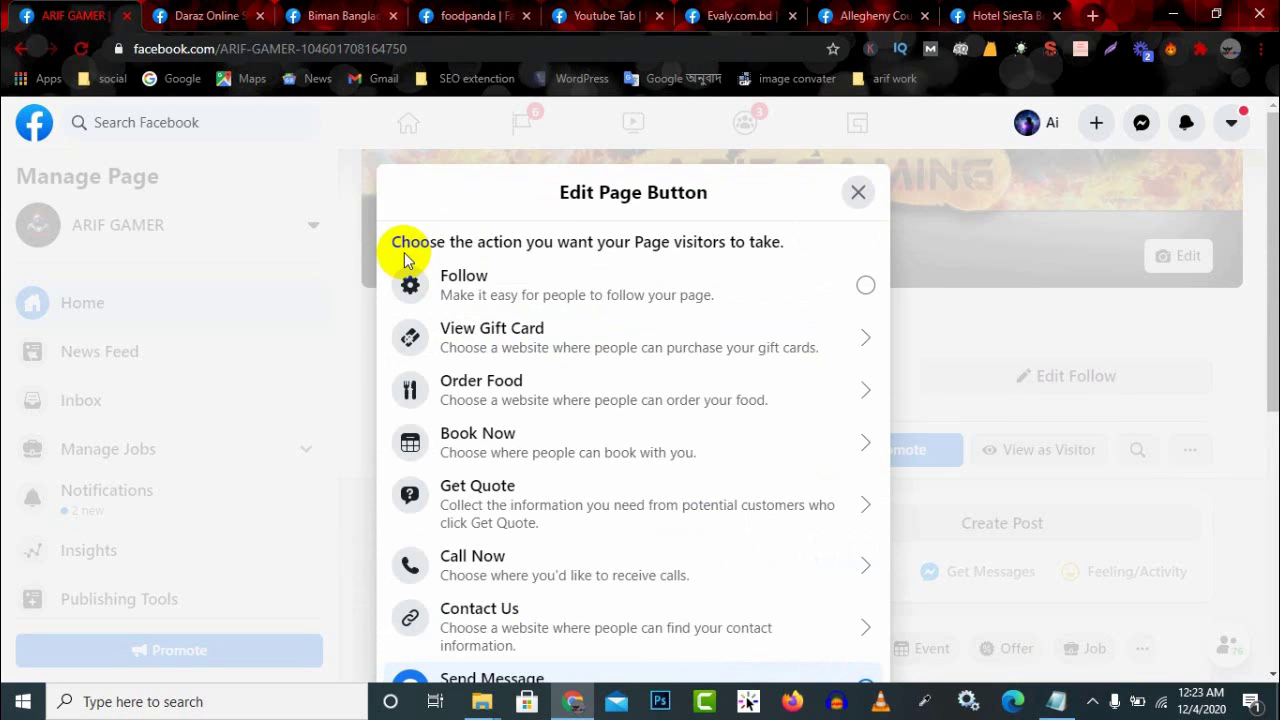
scroll(571, 640, down, 1)
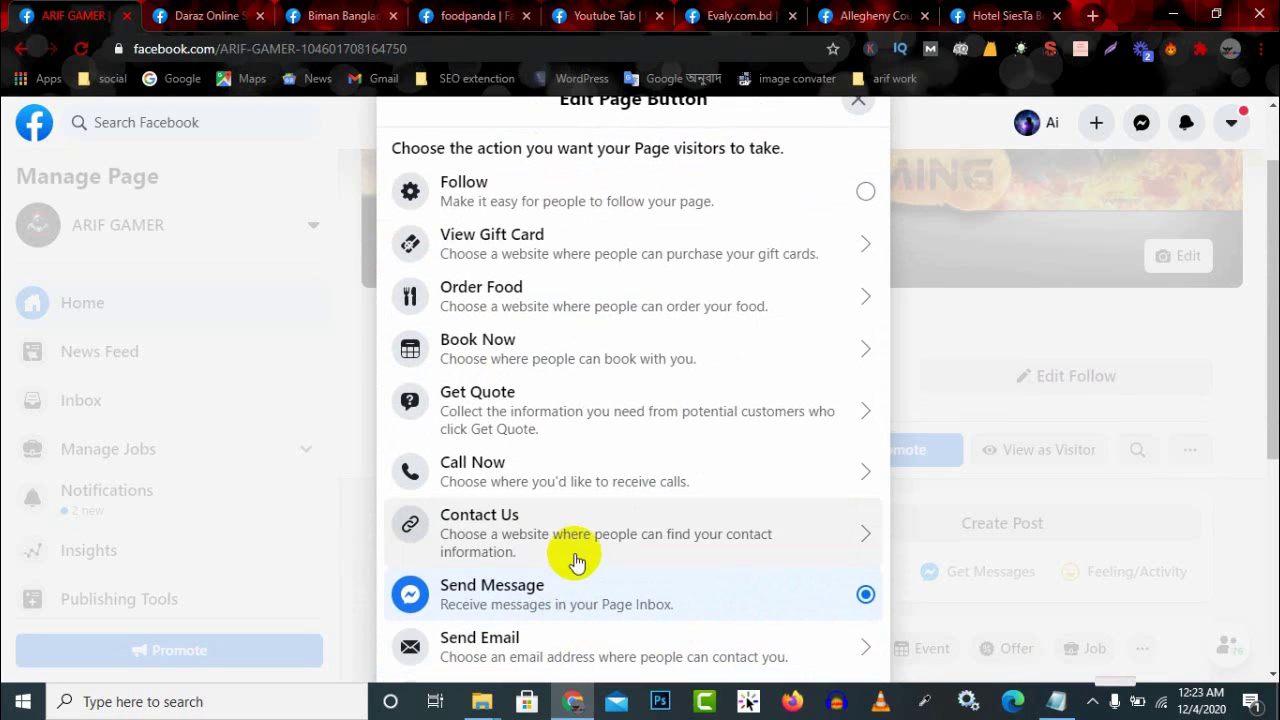
click(705, 525)
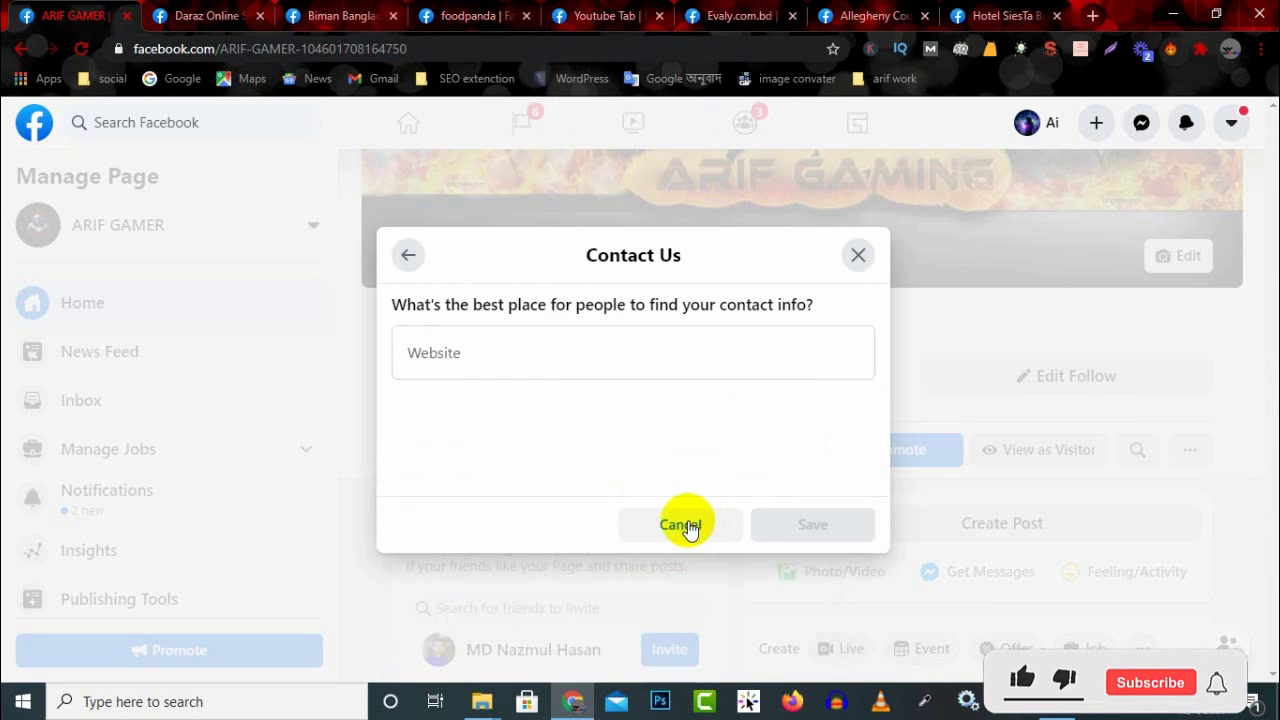
click(568, 356)
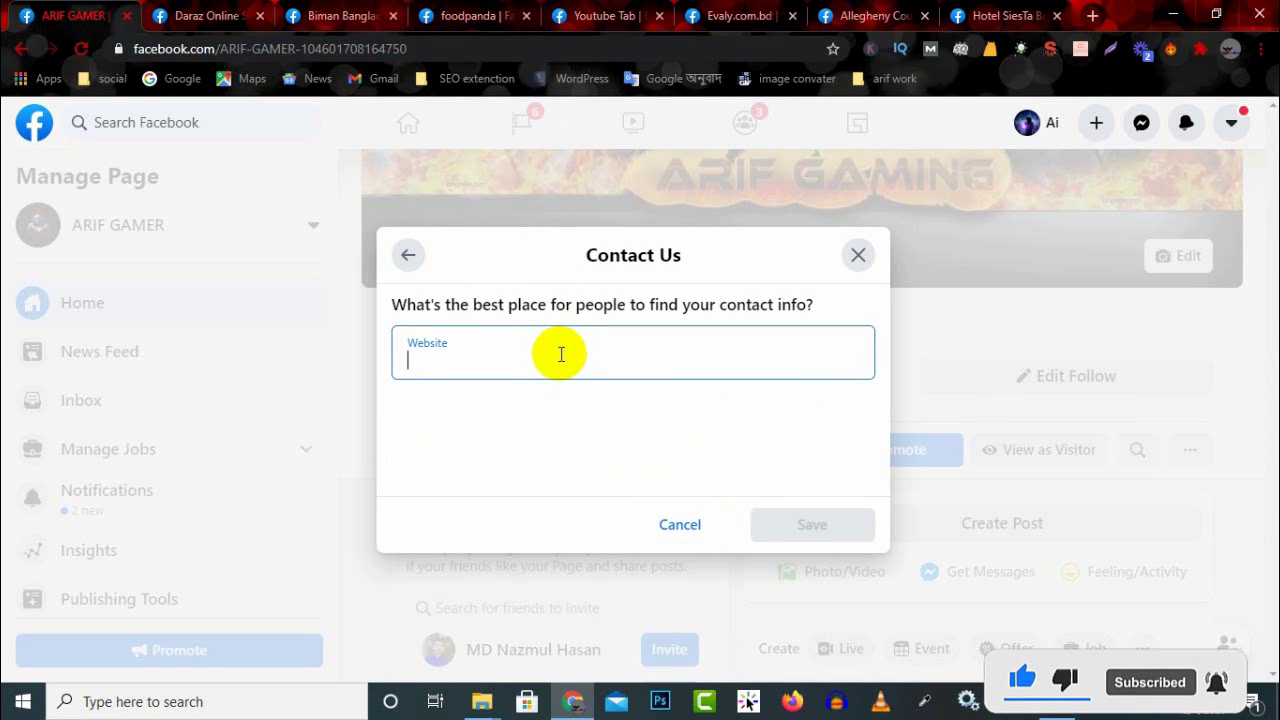
Step: Go back to the action list and open the Send Email action to examine its email address field
click(408, 252)
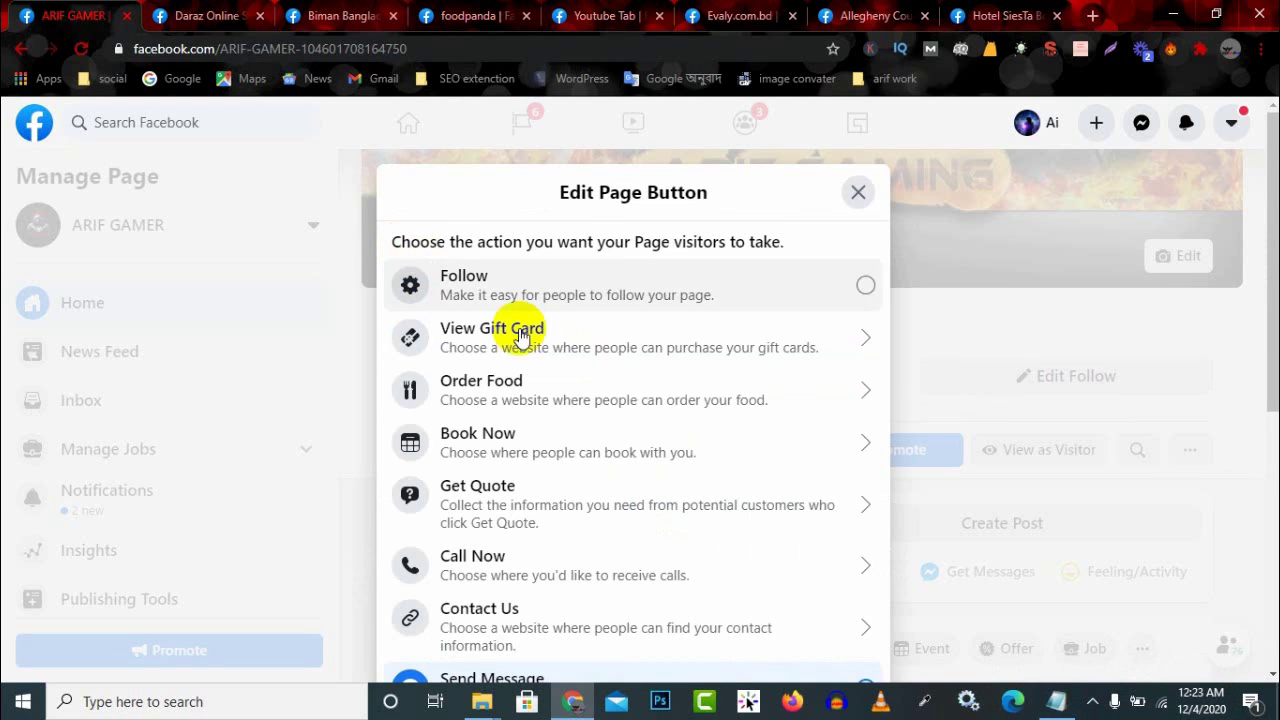
scroll(552, 533, down, 2)
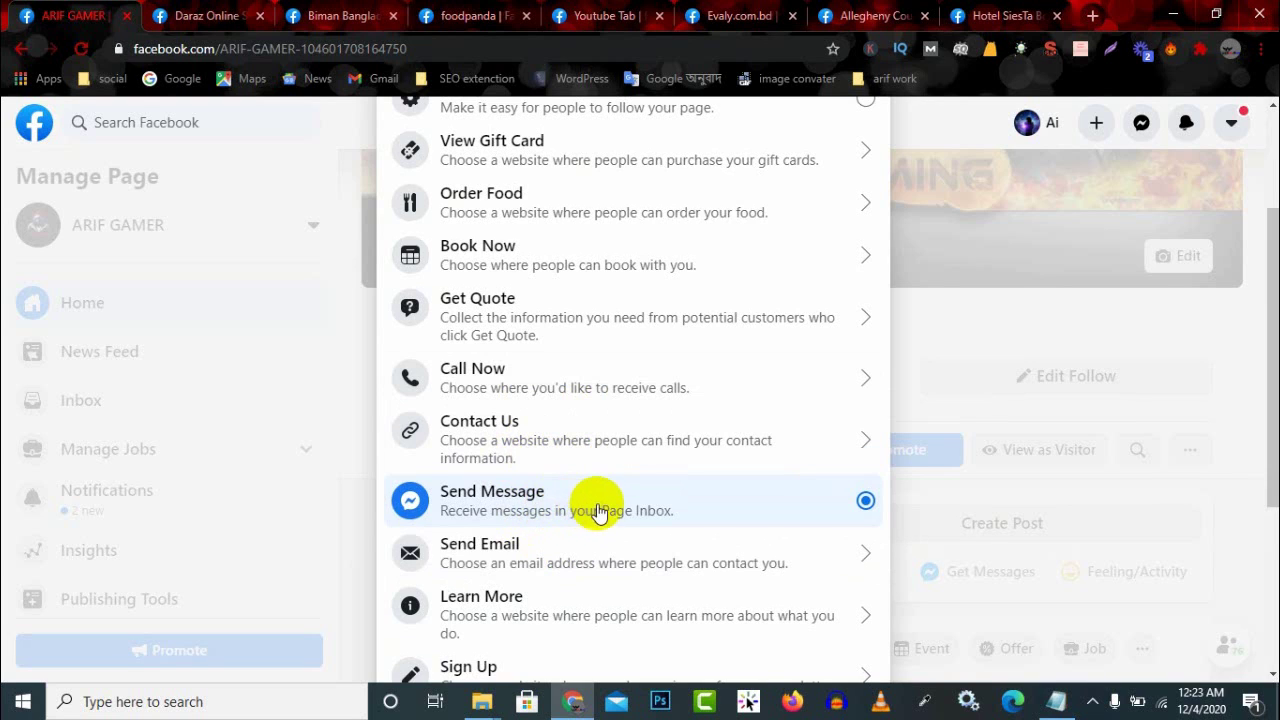
scroll(594, 505, down, 1)
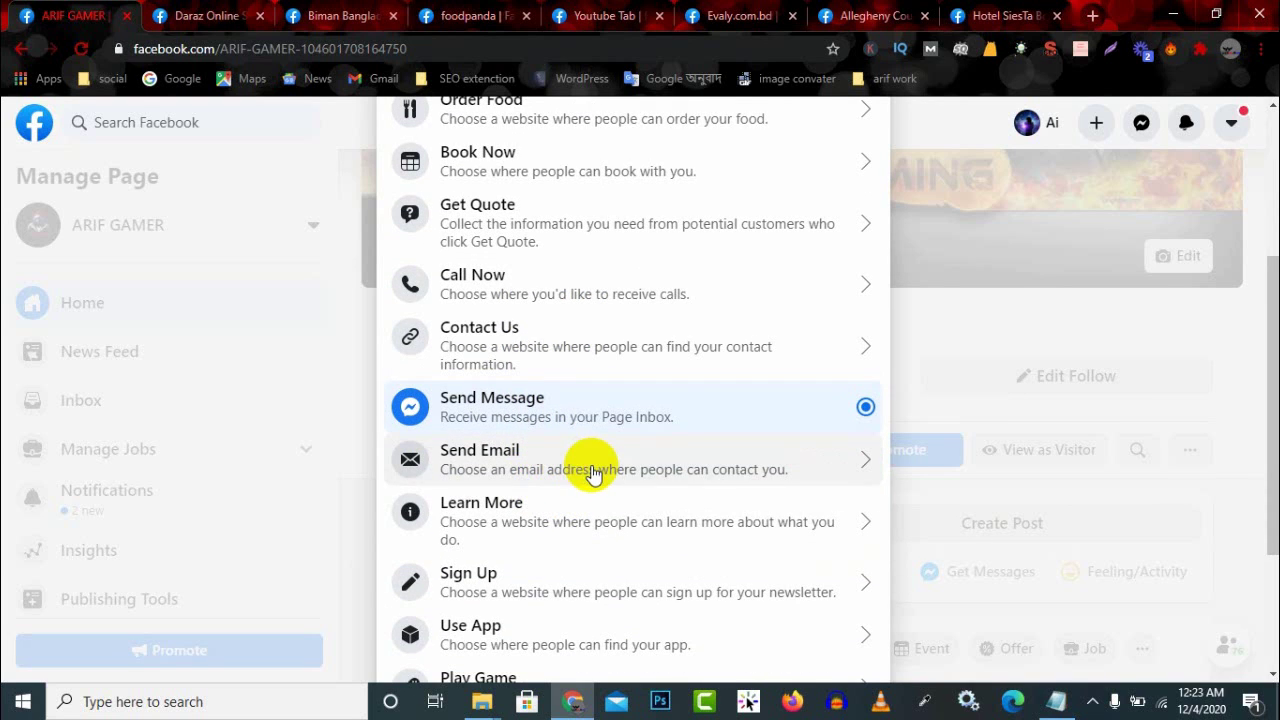
click(591, 470)
click(564, 348)
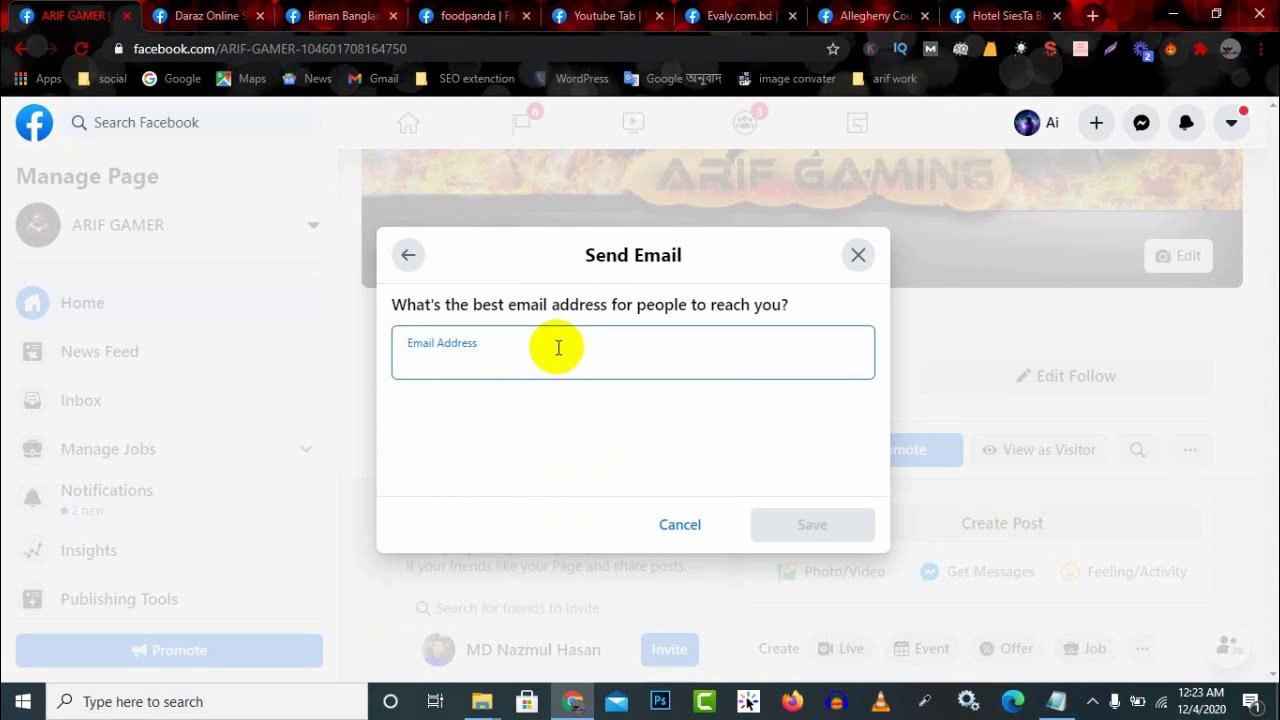
Step: View the Call Now button on the Hotel SiesTa Bogra page again and return to the ARIF GAMER page
click(1018, 15)
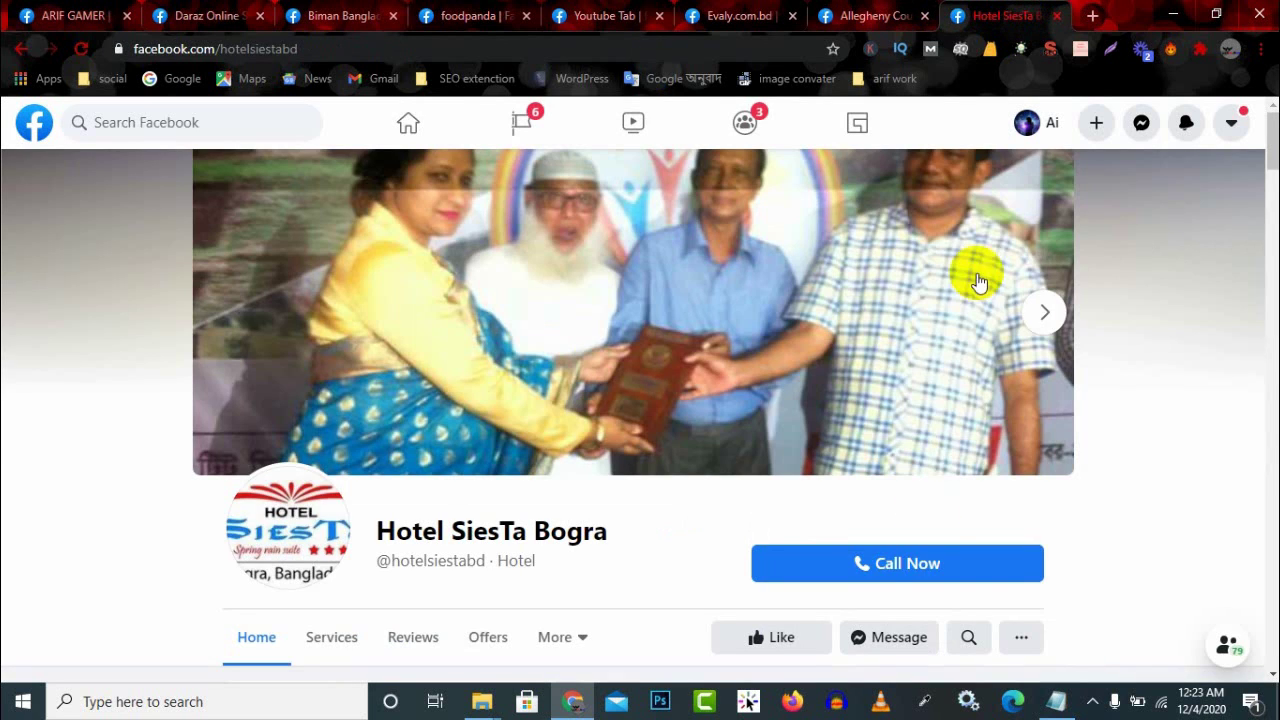
mouse_move(908, 568)
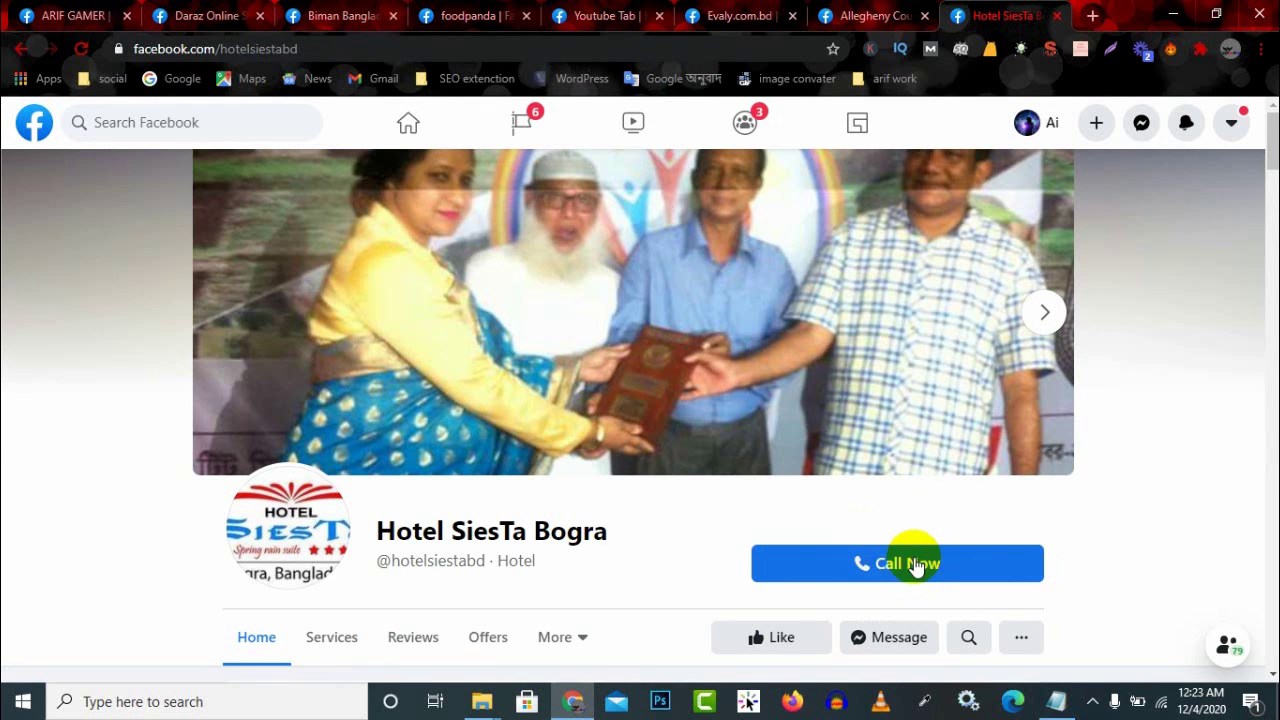
click(45, 8)
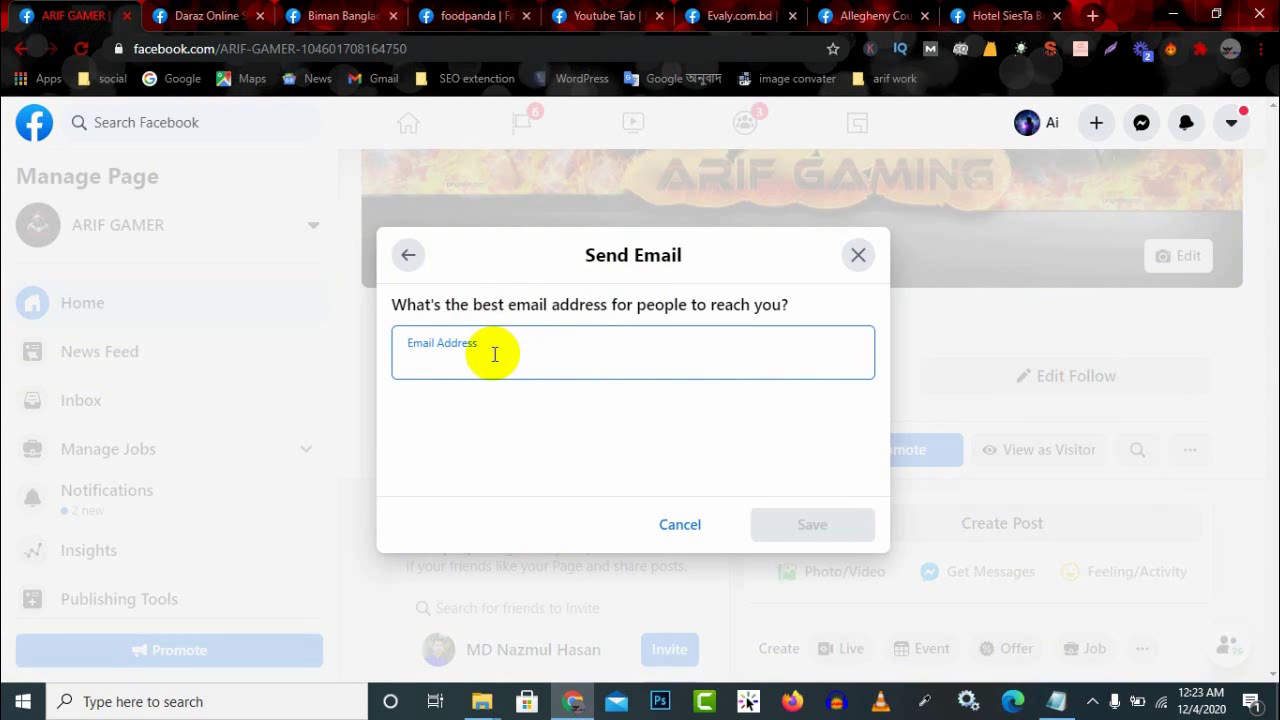
Step: Leave the Send Email setup and open the Learn More action to examine its website field
click(413, 255)
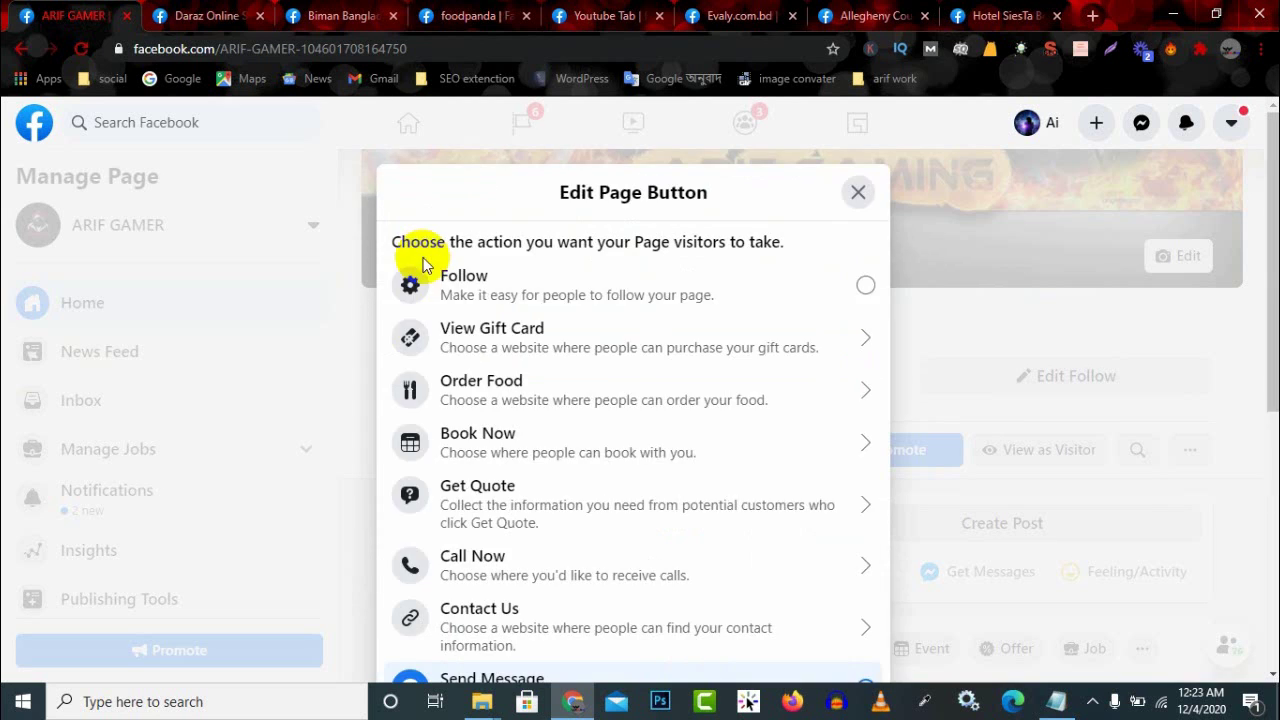
scroll(580, 590, down, 4)
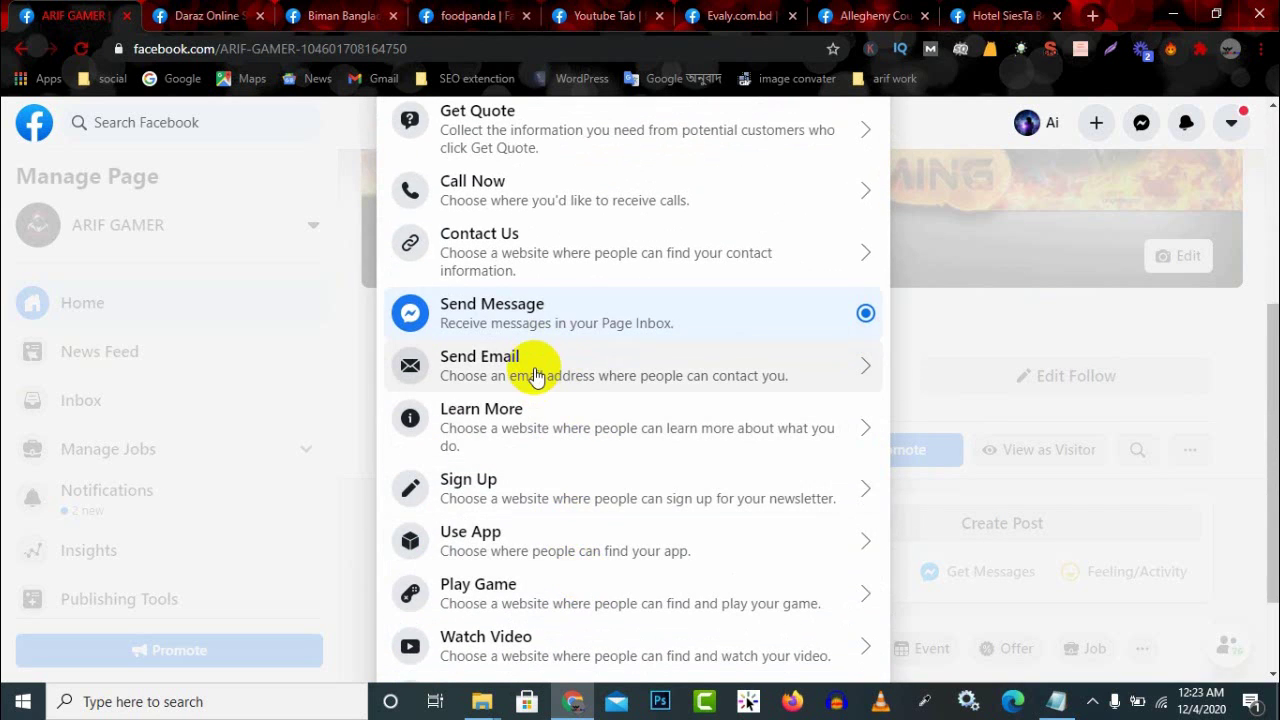
click(580, 426)
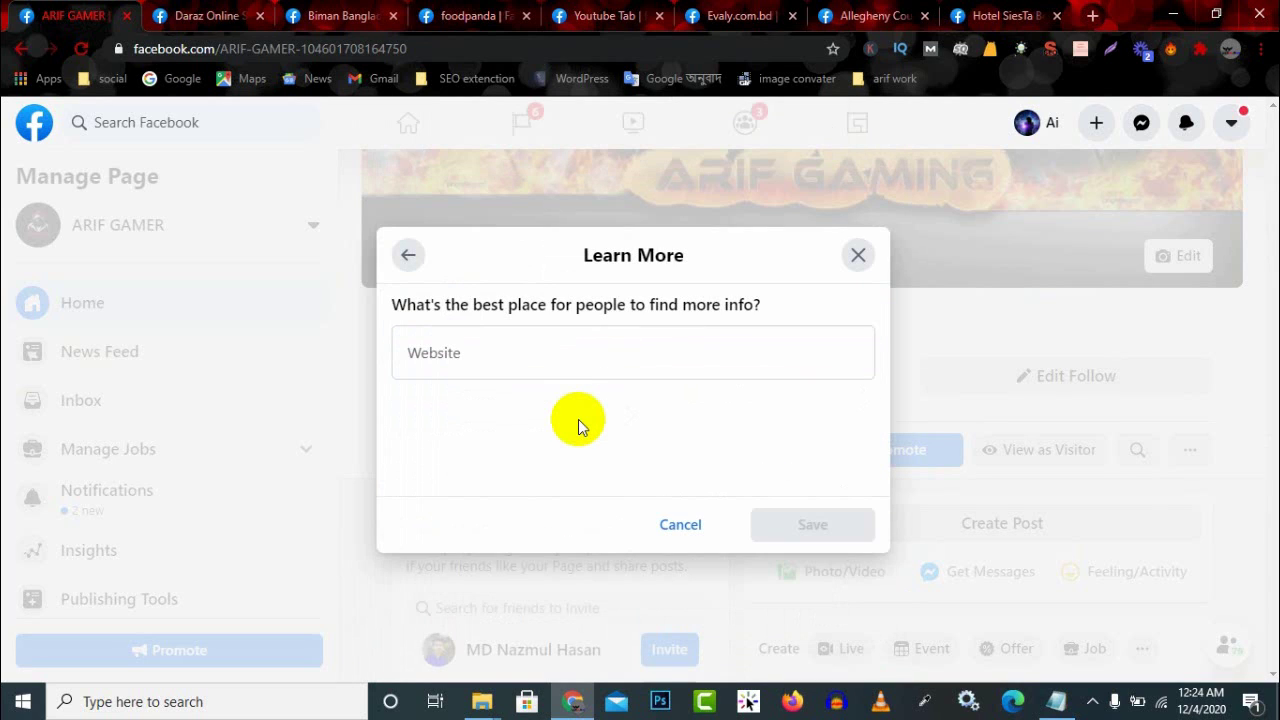
click(564, 352)
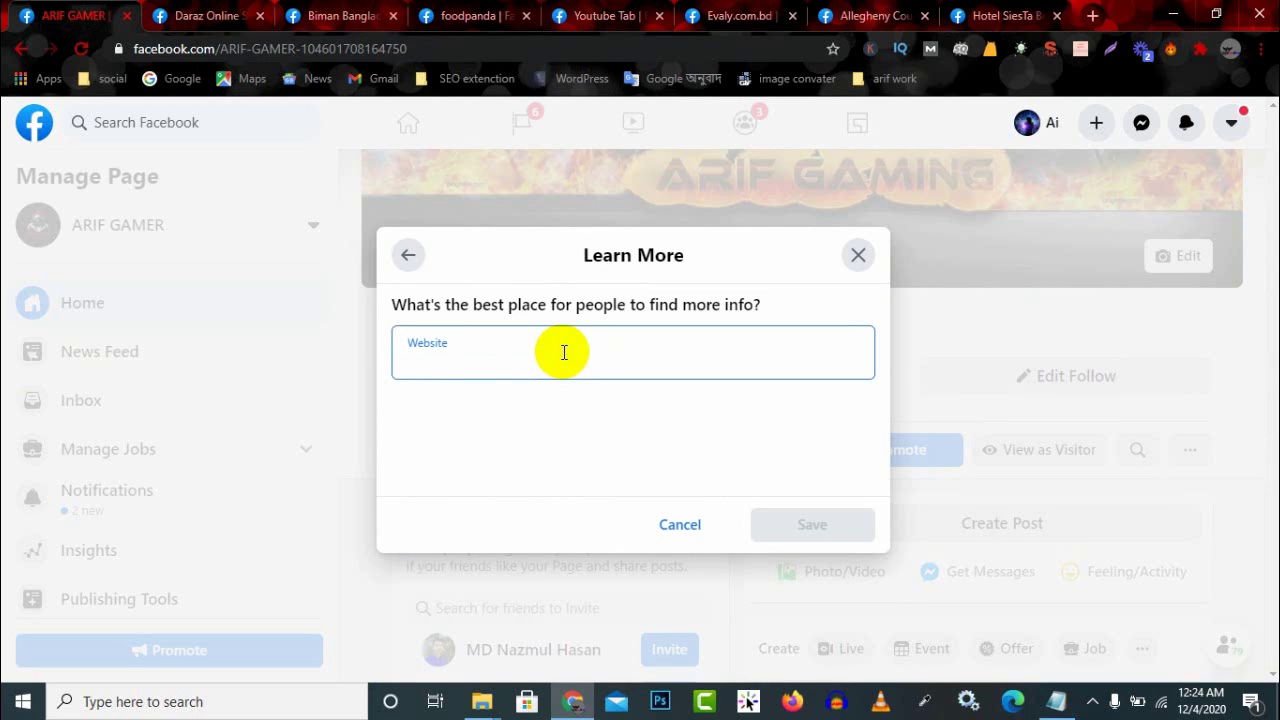
Step: Follow the Learn More button on the Allegheny County Health Department page and look over the website it opens
click(740, 15)
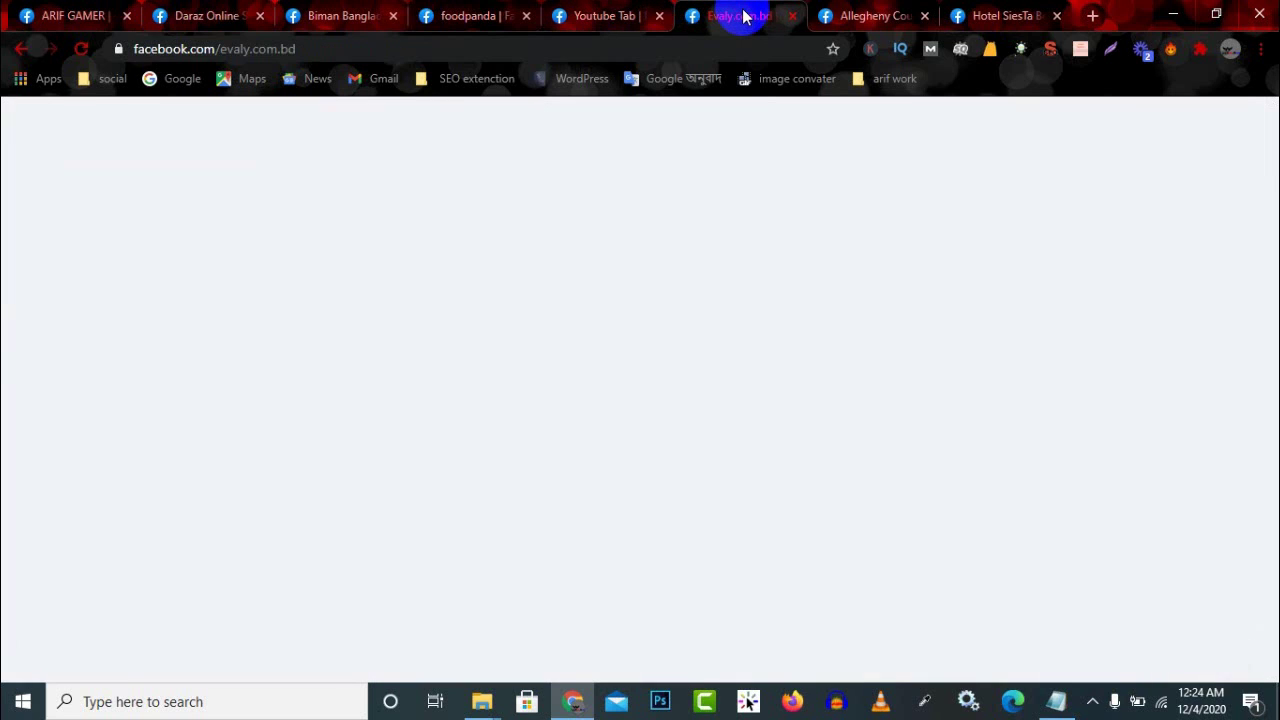
click(860, 15)
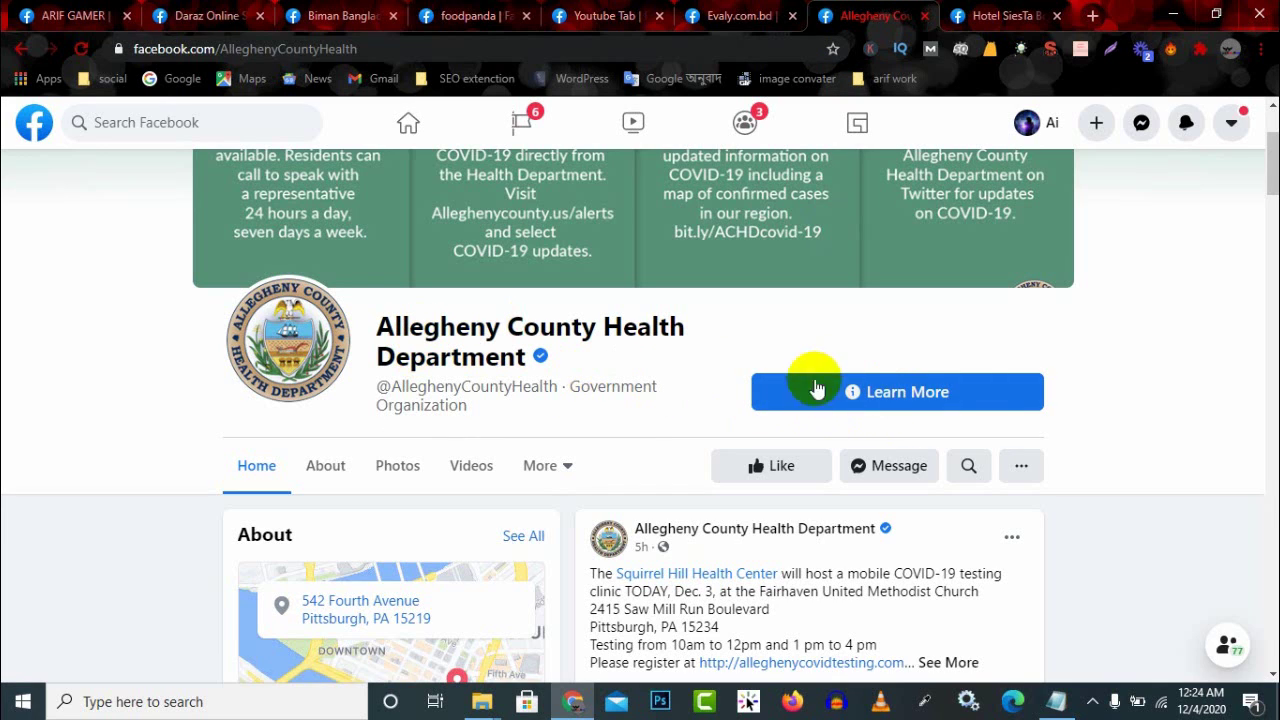
click(880, 393)
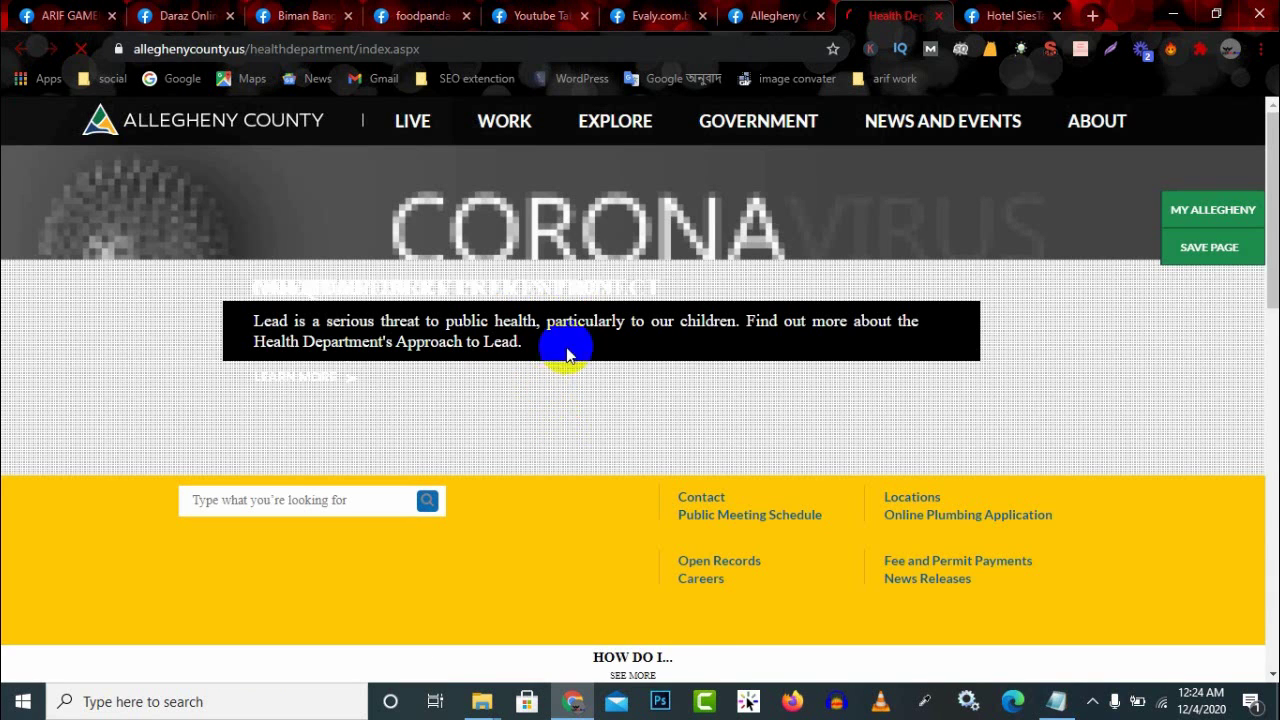
scroll(600, 395, down, 2)
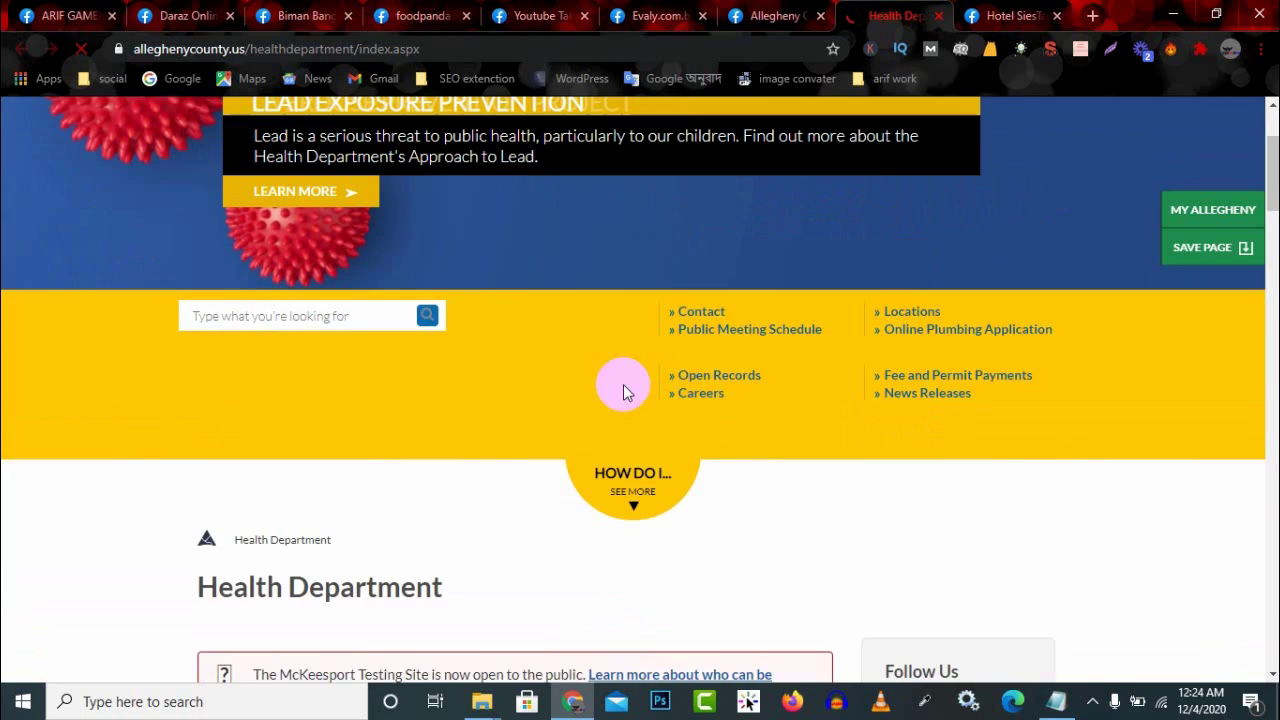
scroll(366, 534, up, 2)
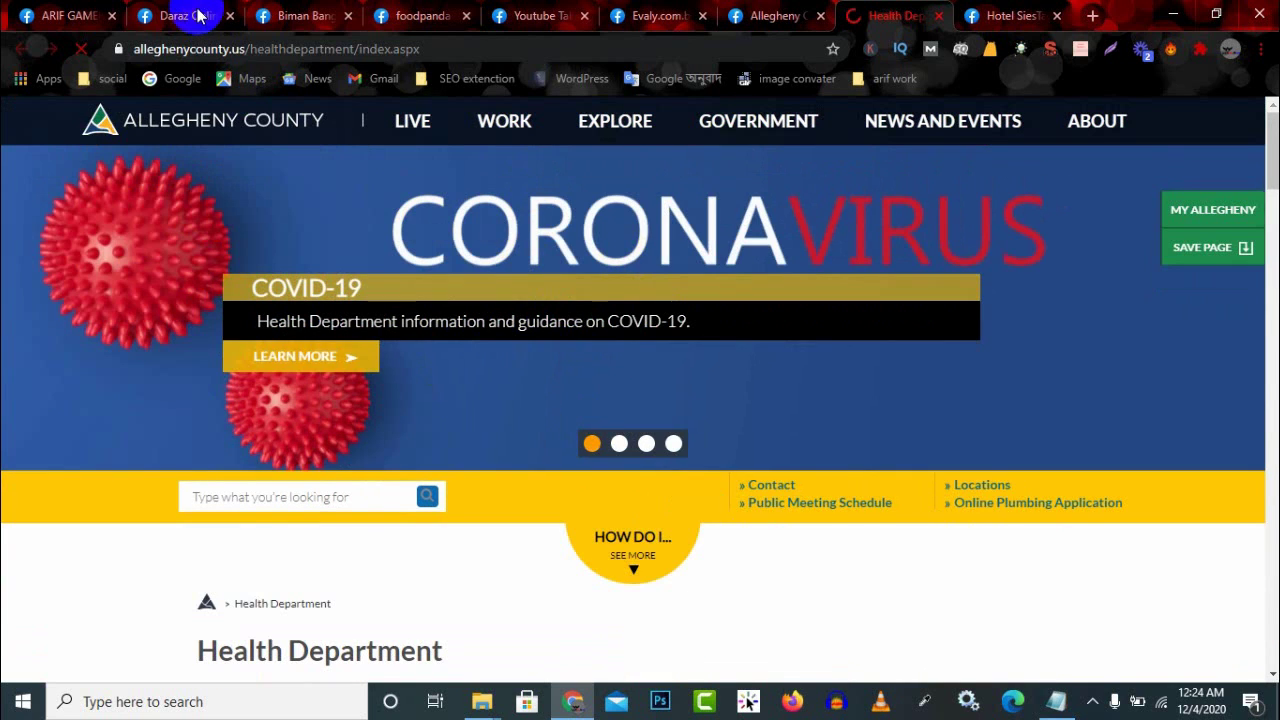
Step: Return to the ARIF GAMER page and cancel the Learn More button setup
click(80, 12)
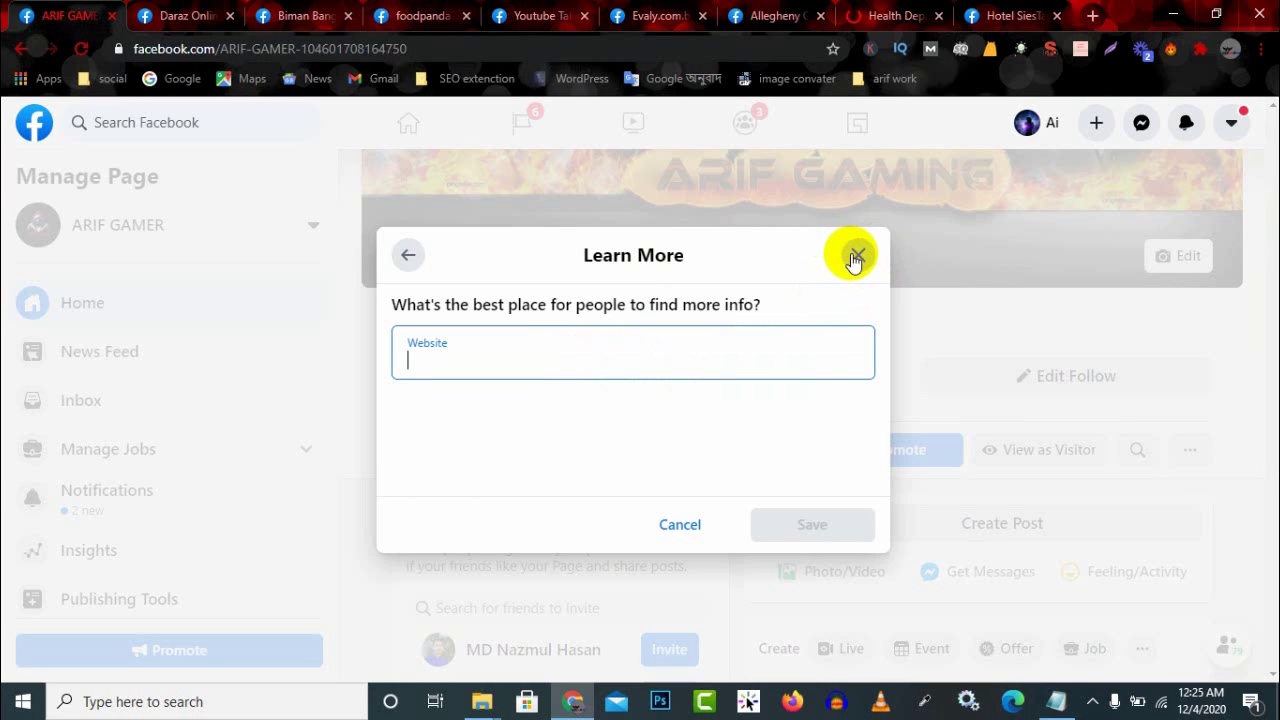
click(345, 330)
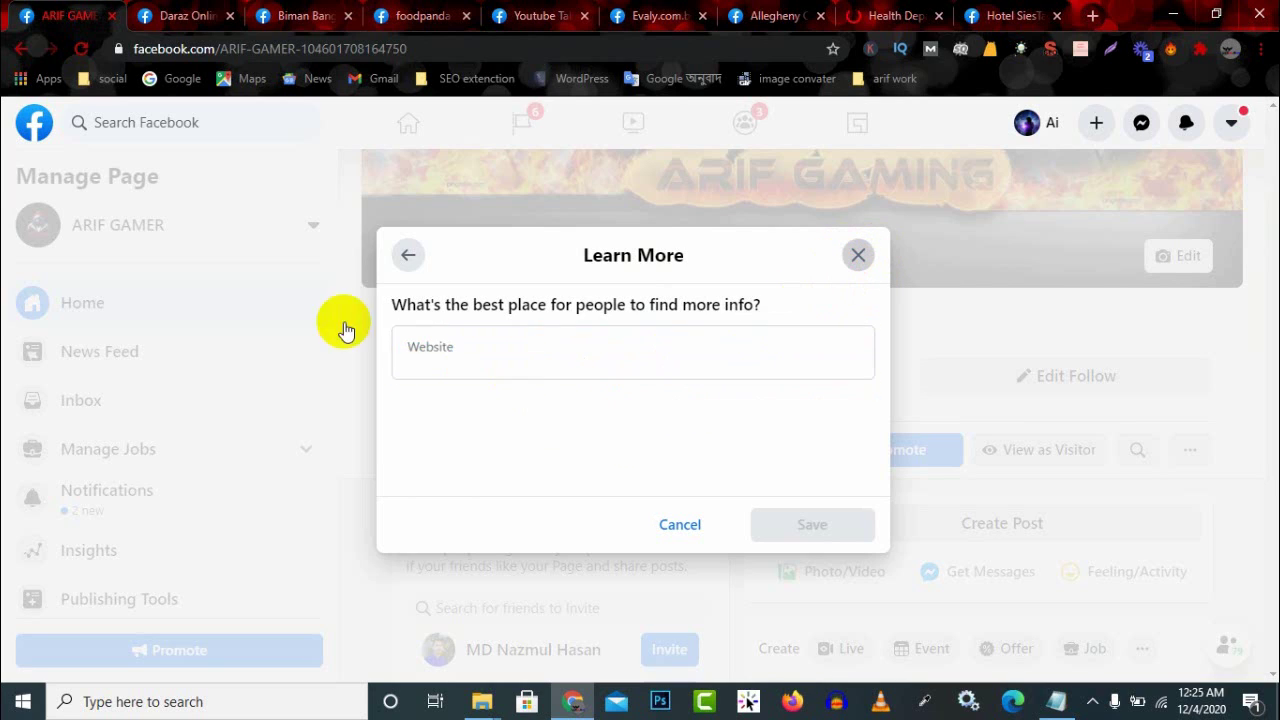
click(680, 526)
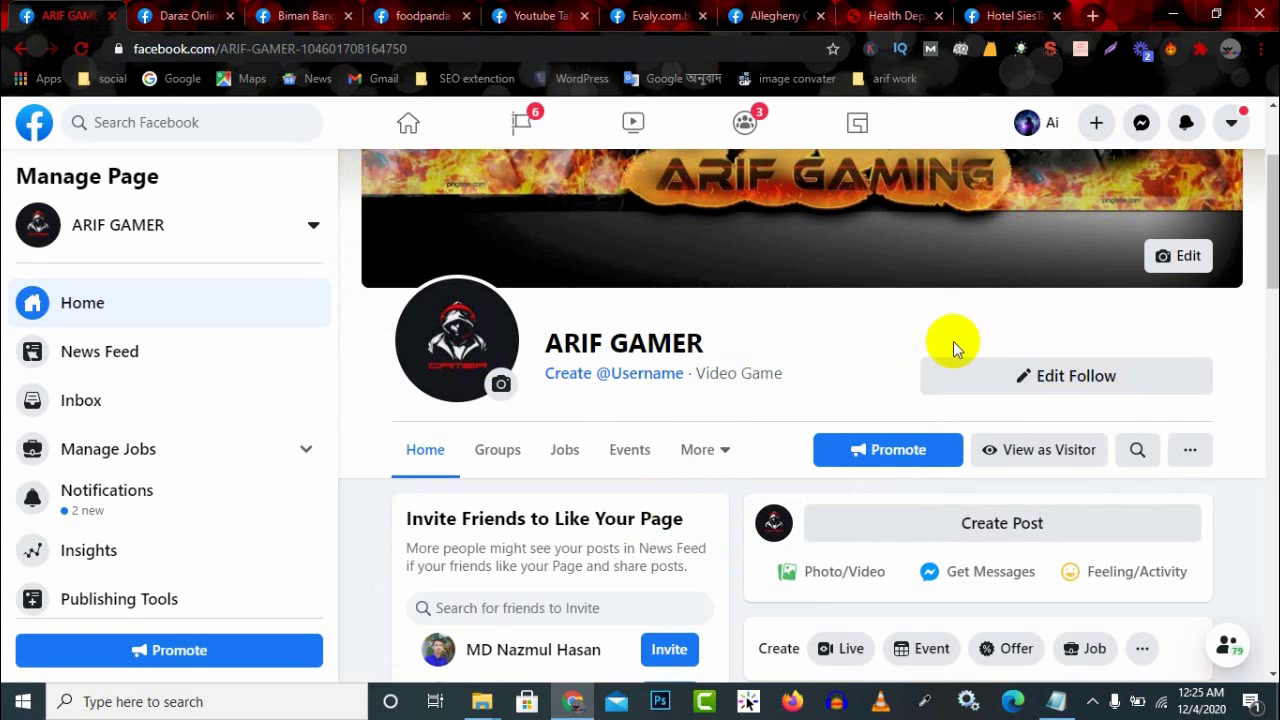
Step: Reopen the page's button action list, examine the Sign Up action's website field, and briefly check the Youtube Tab page
click(1025, 380)
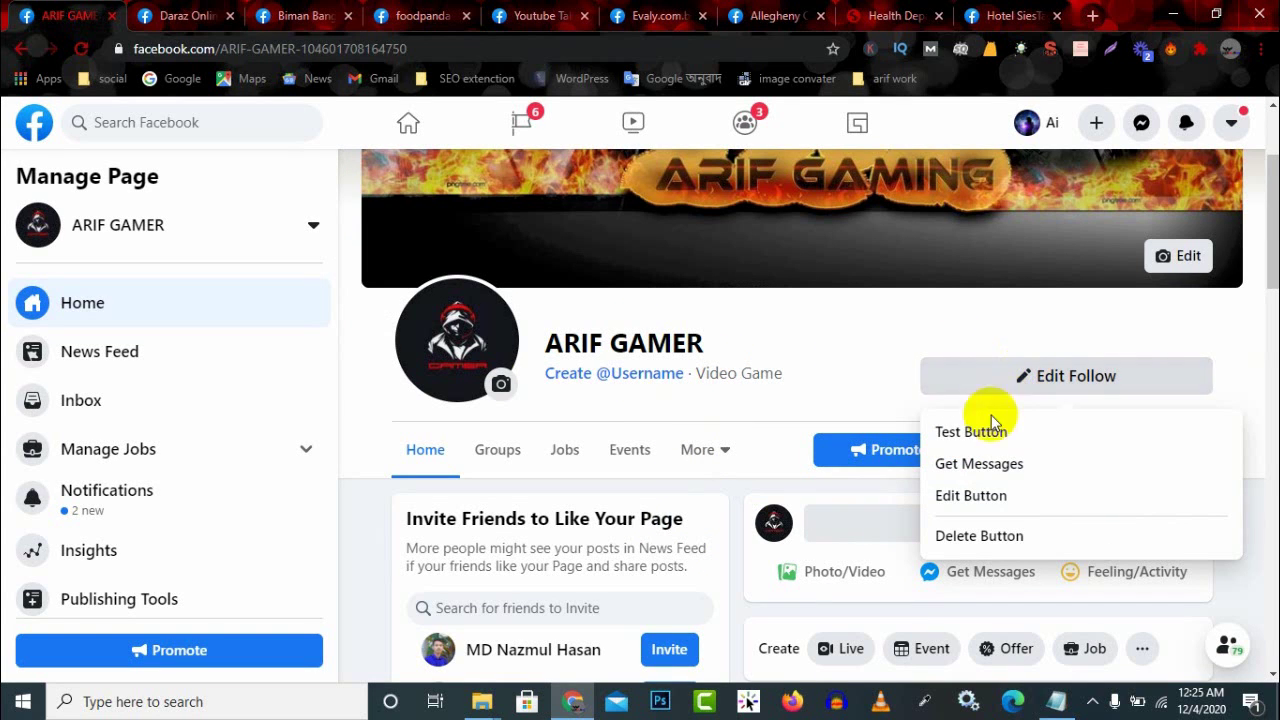
click(962, 500)
scroll(498, 470, down, 5)
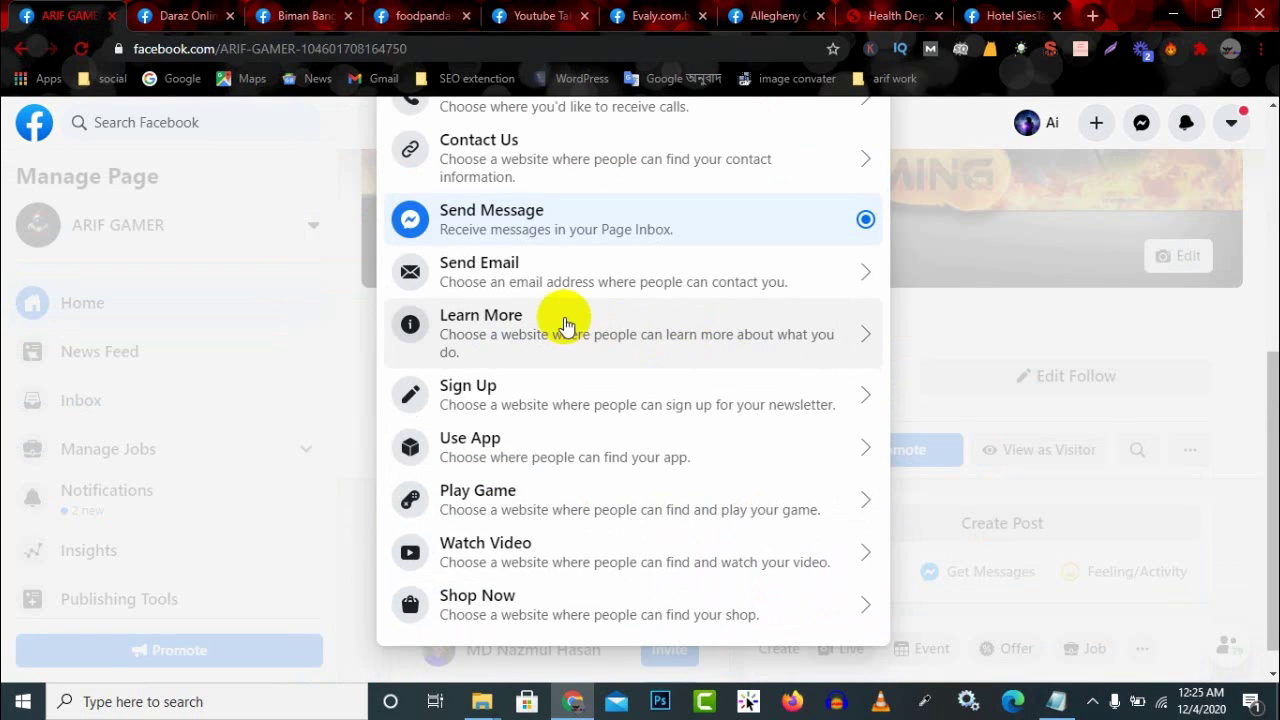
click(572, 398)
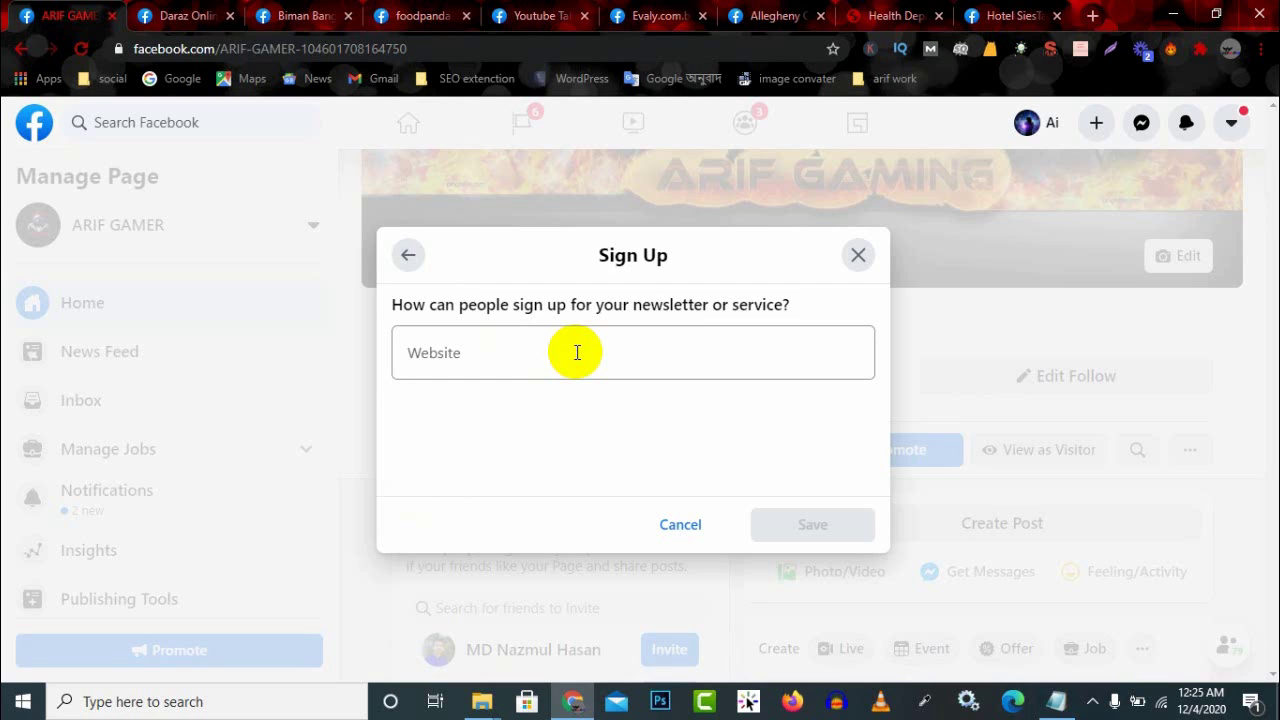
click(508, 355)
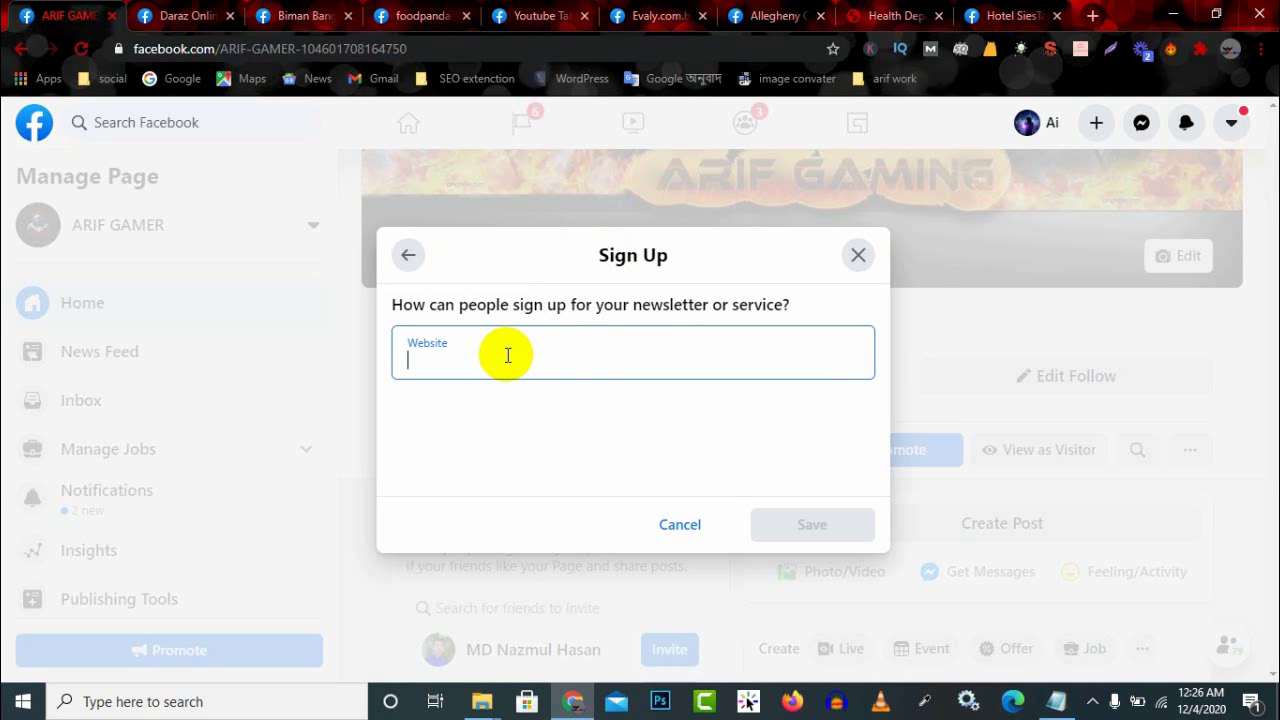
click(545, 15)
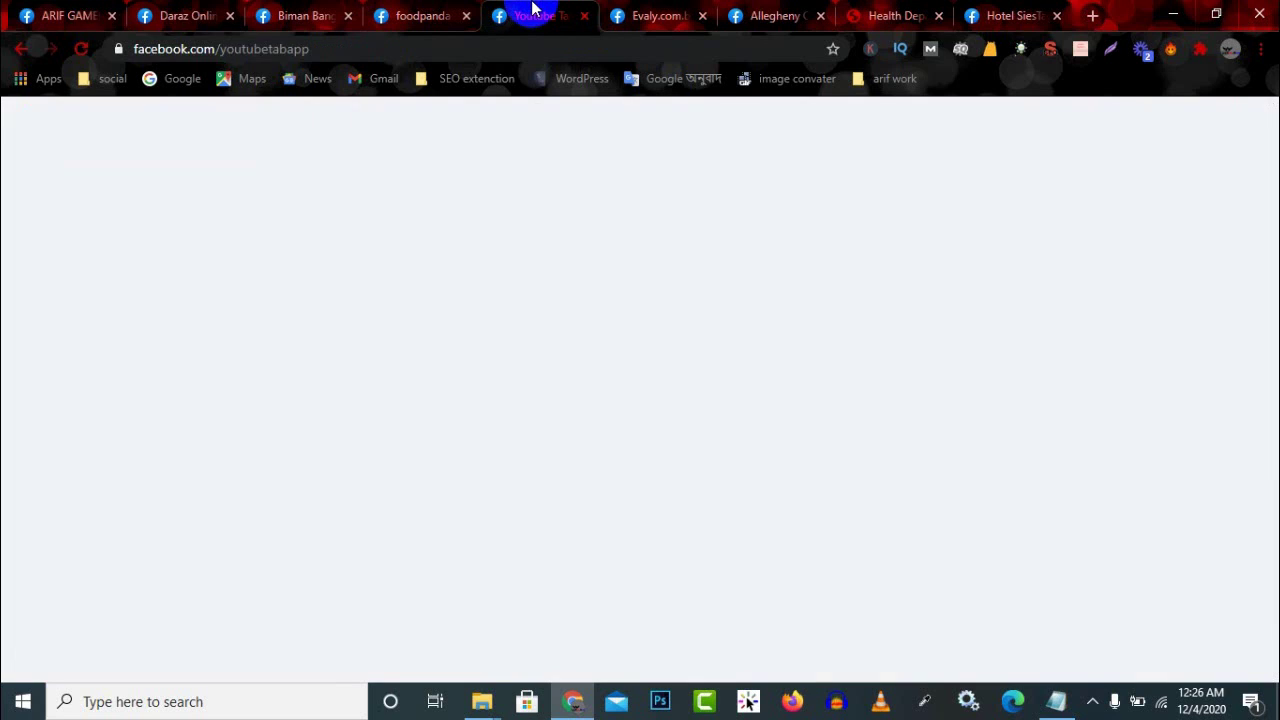
click(98, 8)
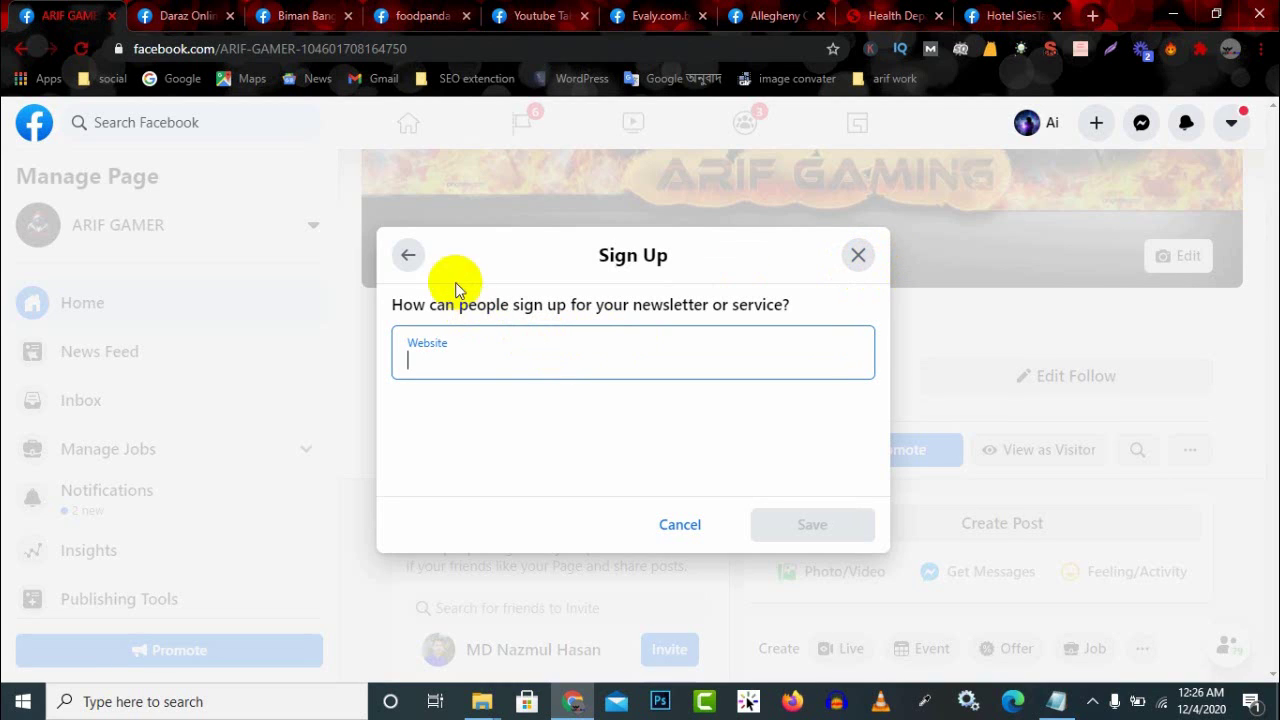
Step: Open the Use App action, examine its website field, and view the Use App button on the Youtube Tab page as an example
click(408, 255)
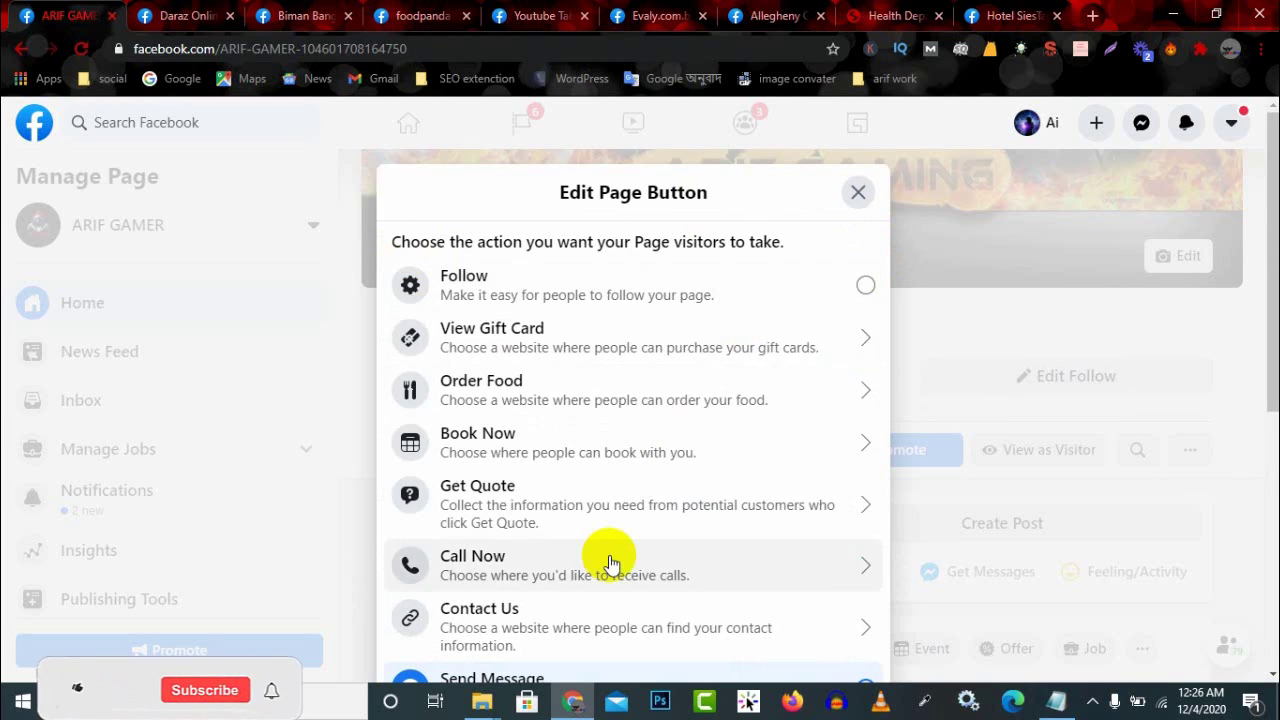
scroll(606, 563, down, 3)
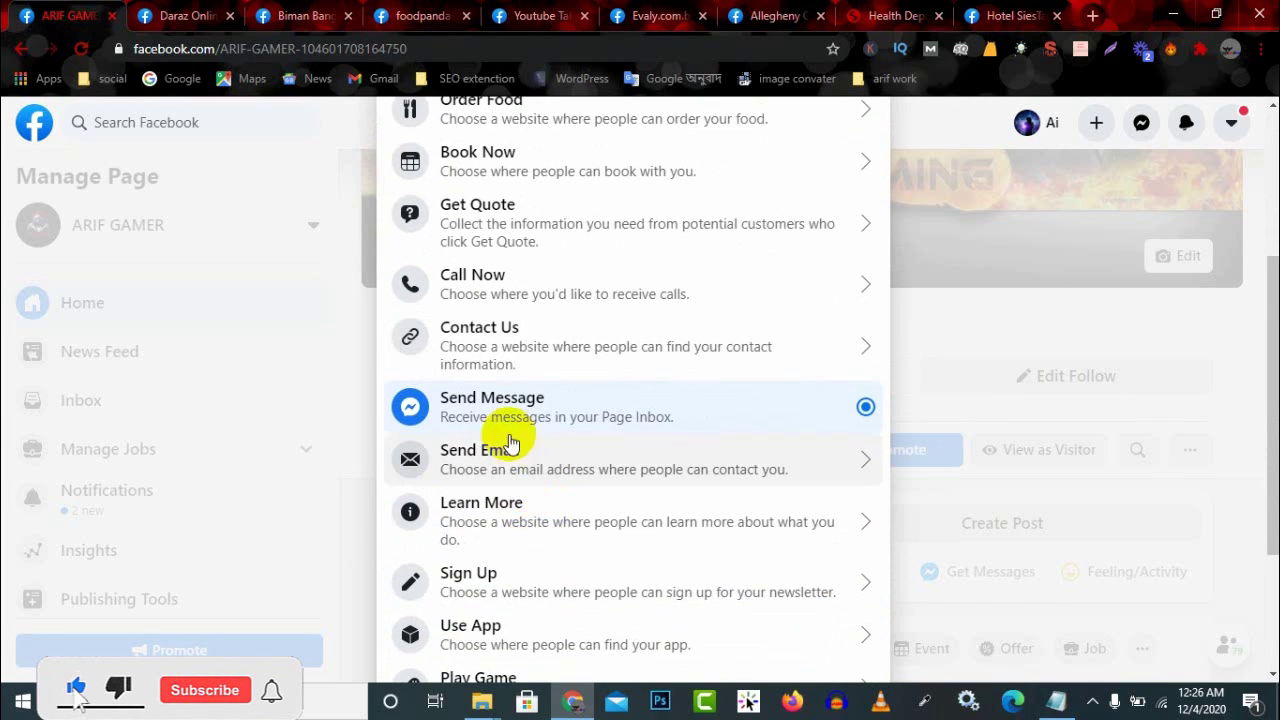
scroll(544, 515, down, 1)
scroll(544, 515, down, 1)
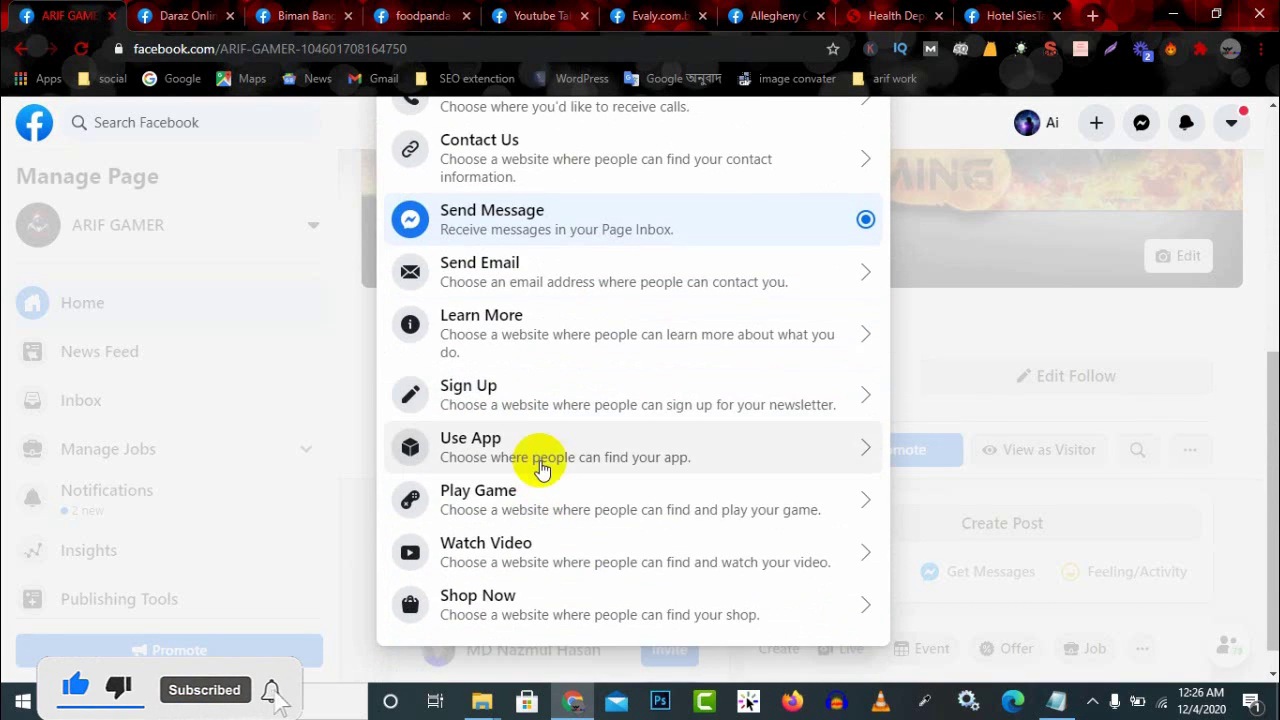
click(586, 443)
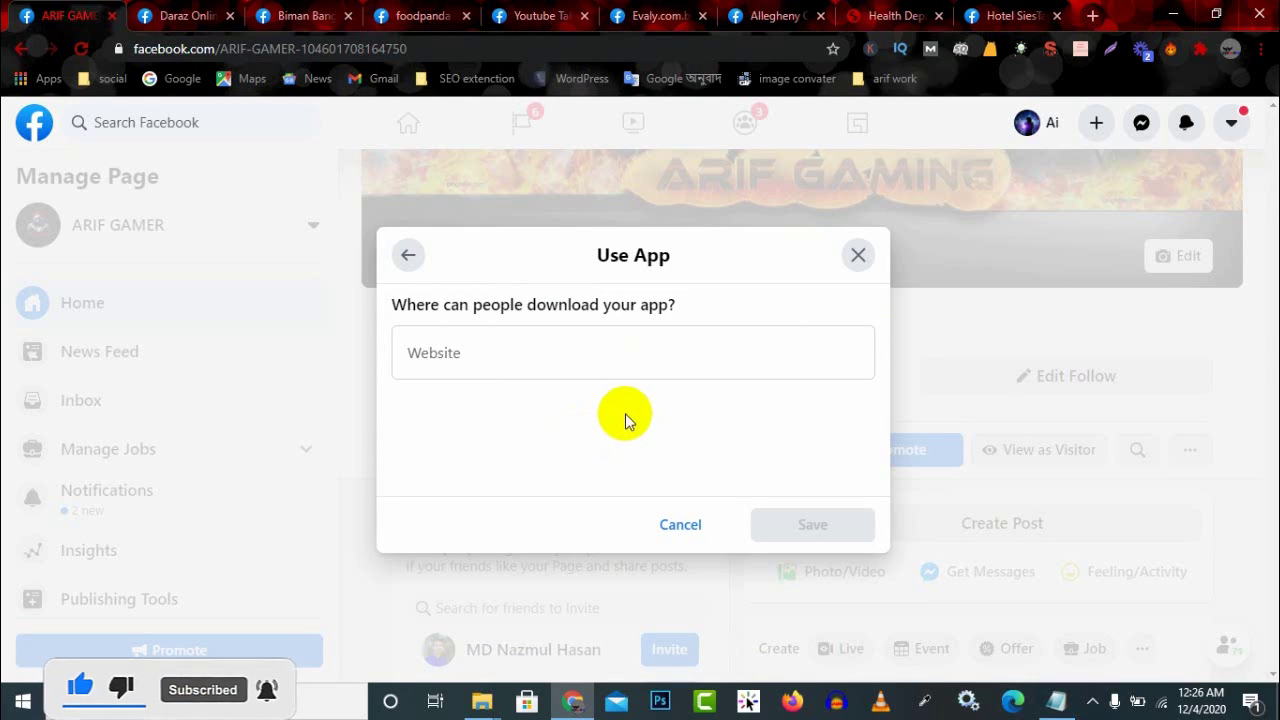
click(607, 369)
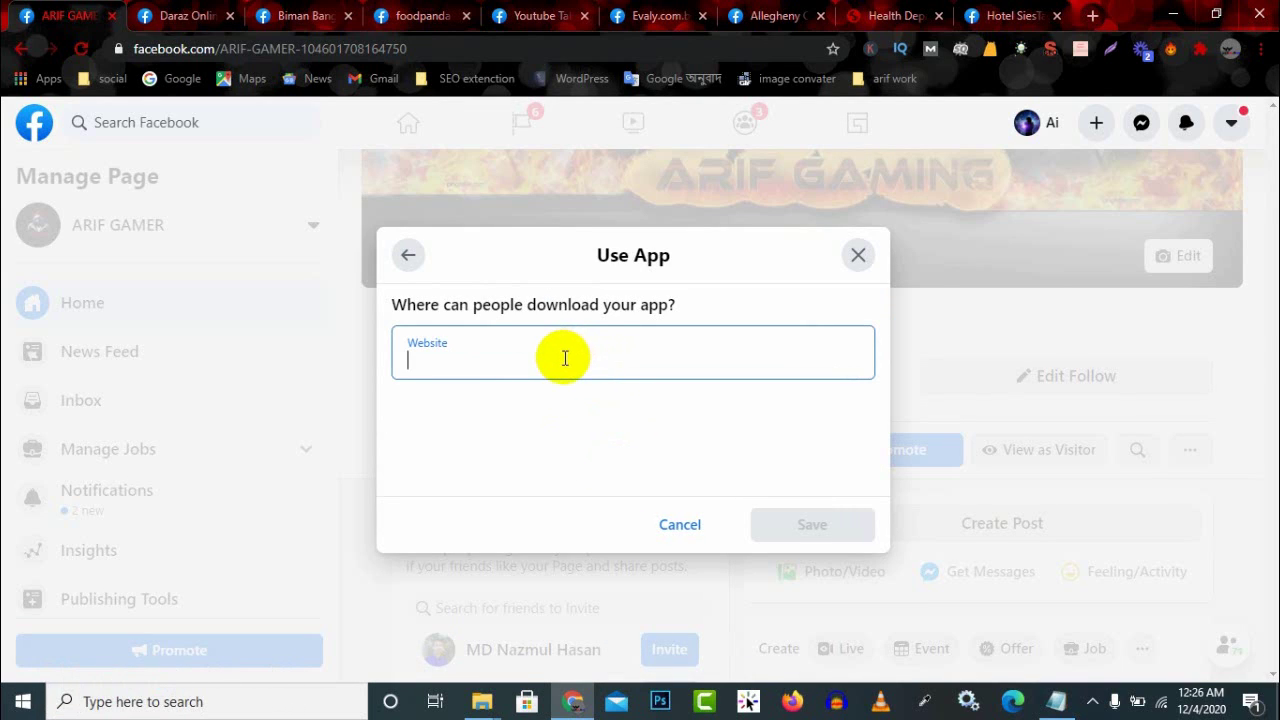
click(541, 15)
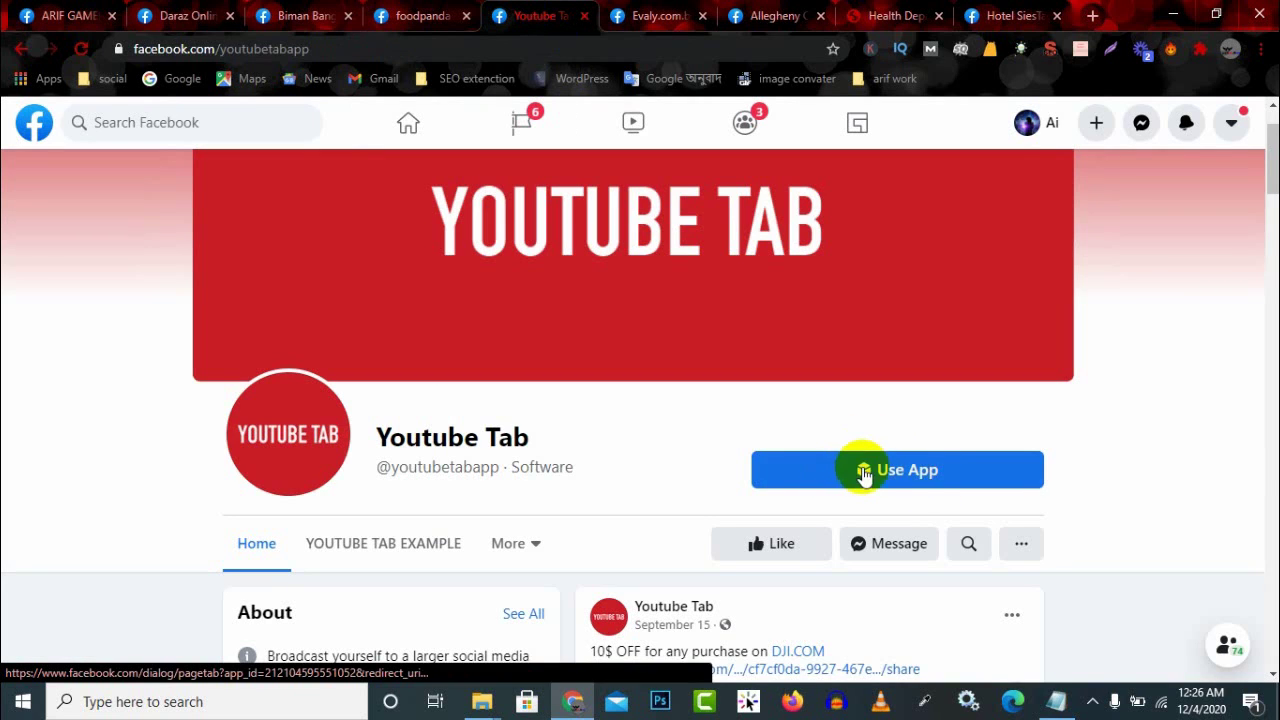
Step: Compare the Use App action's website field on the ARIF GAMER page with the Youtube Tab page's Use App button, then cancel the setup
click(68, 15)
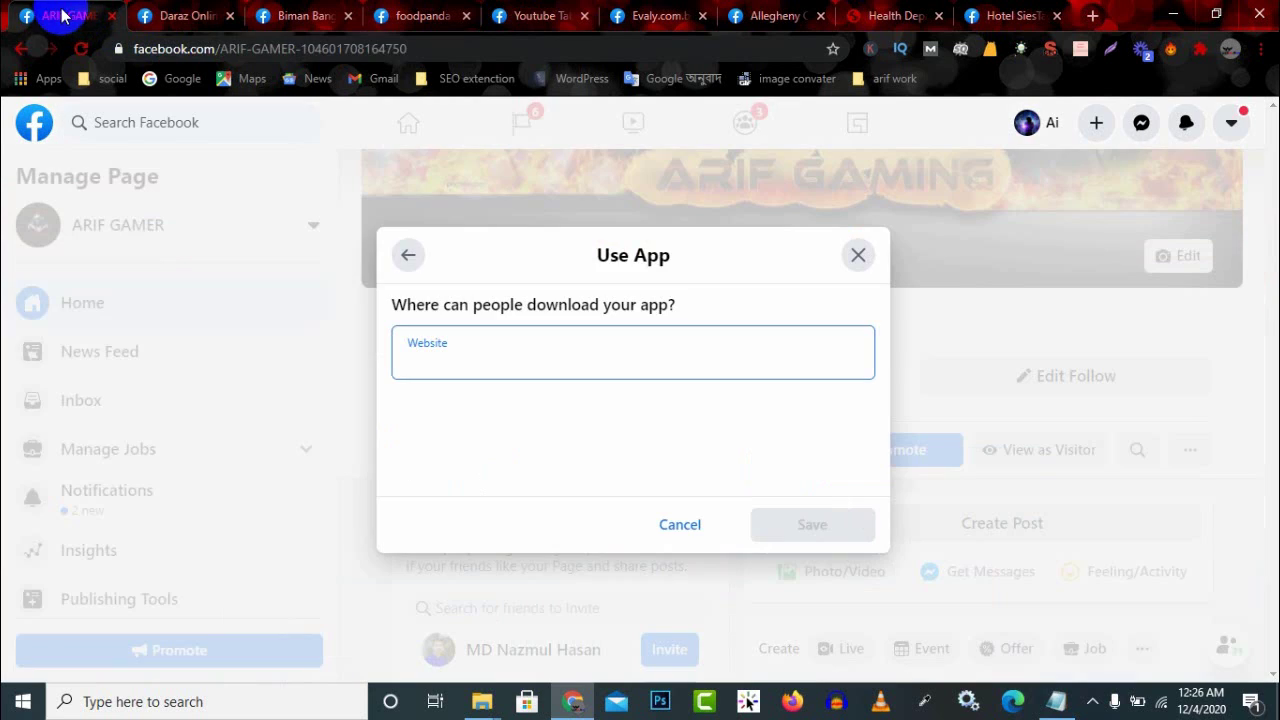
click(484, 348)
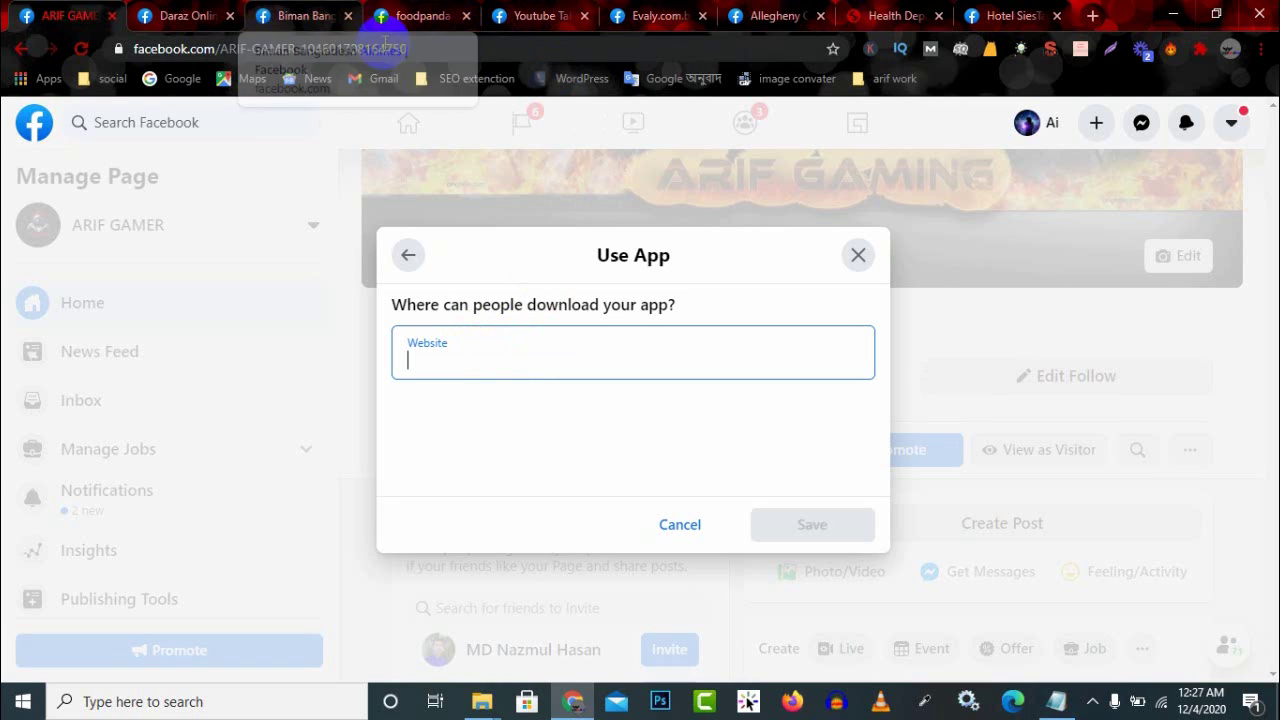
click(540, 15)
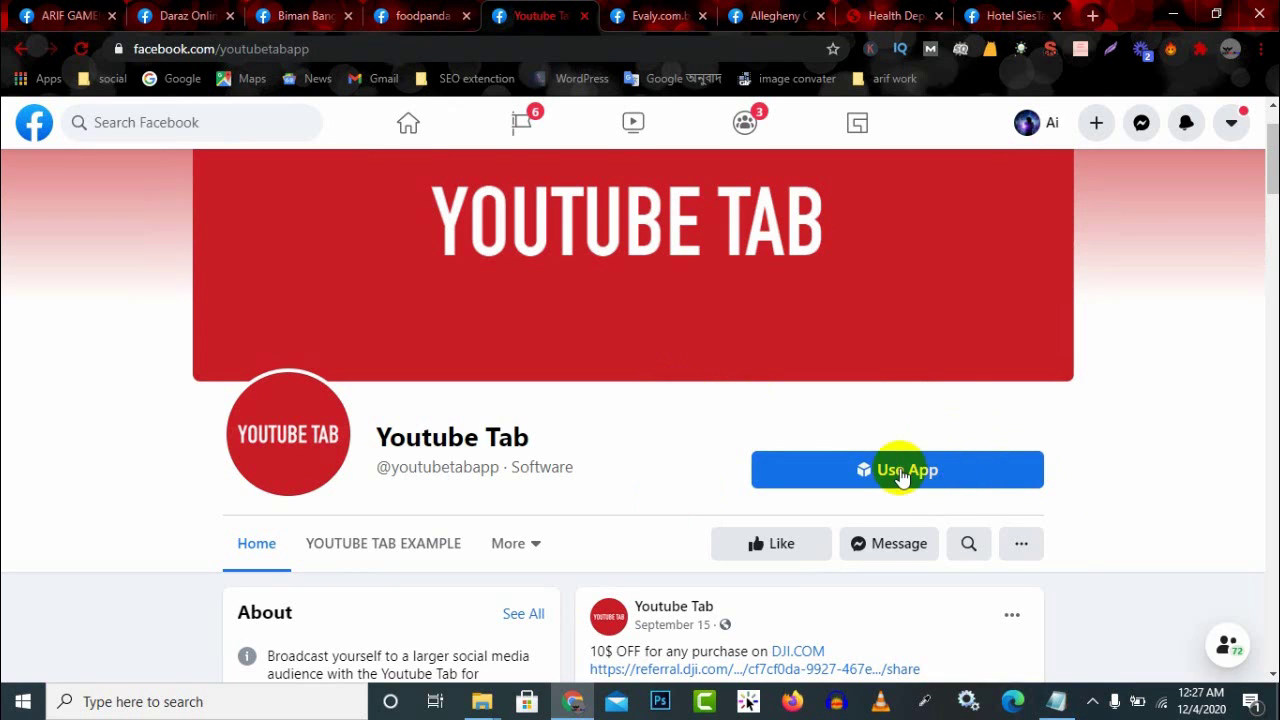
click(172, 12)
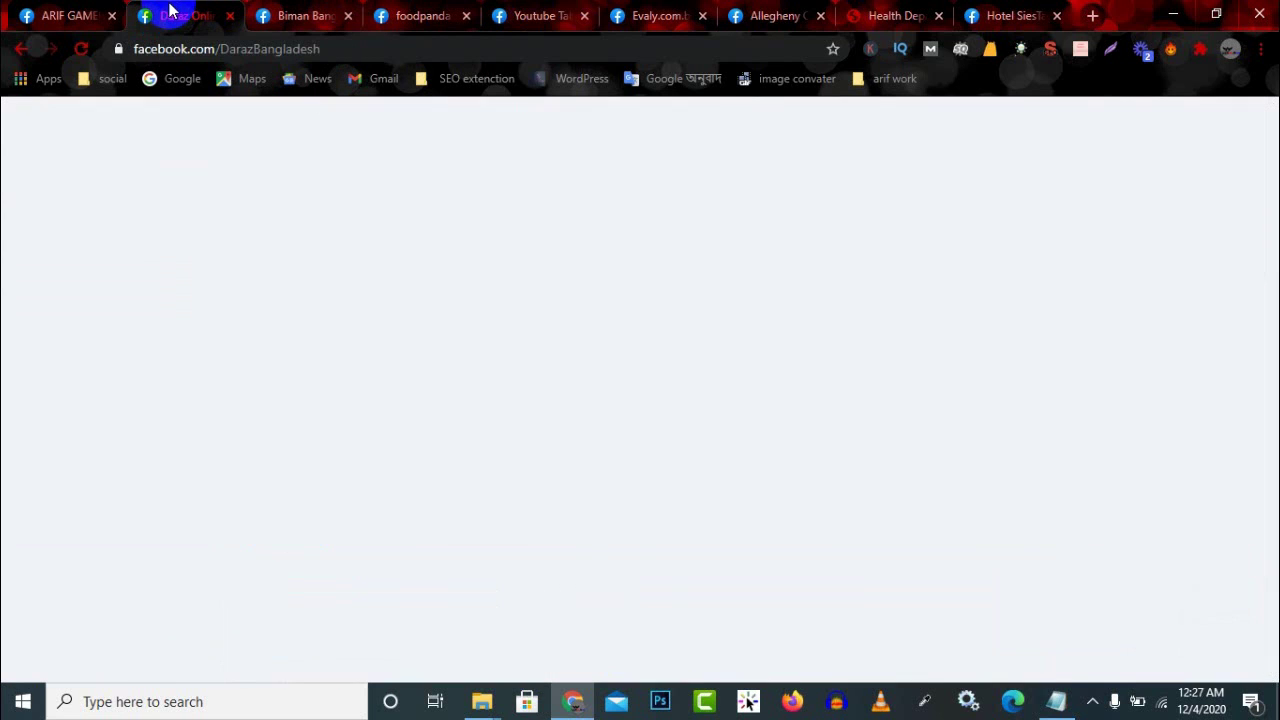
click(47, 14)
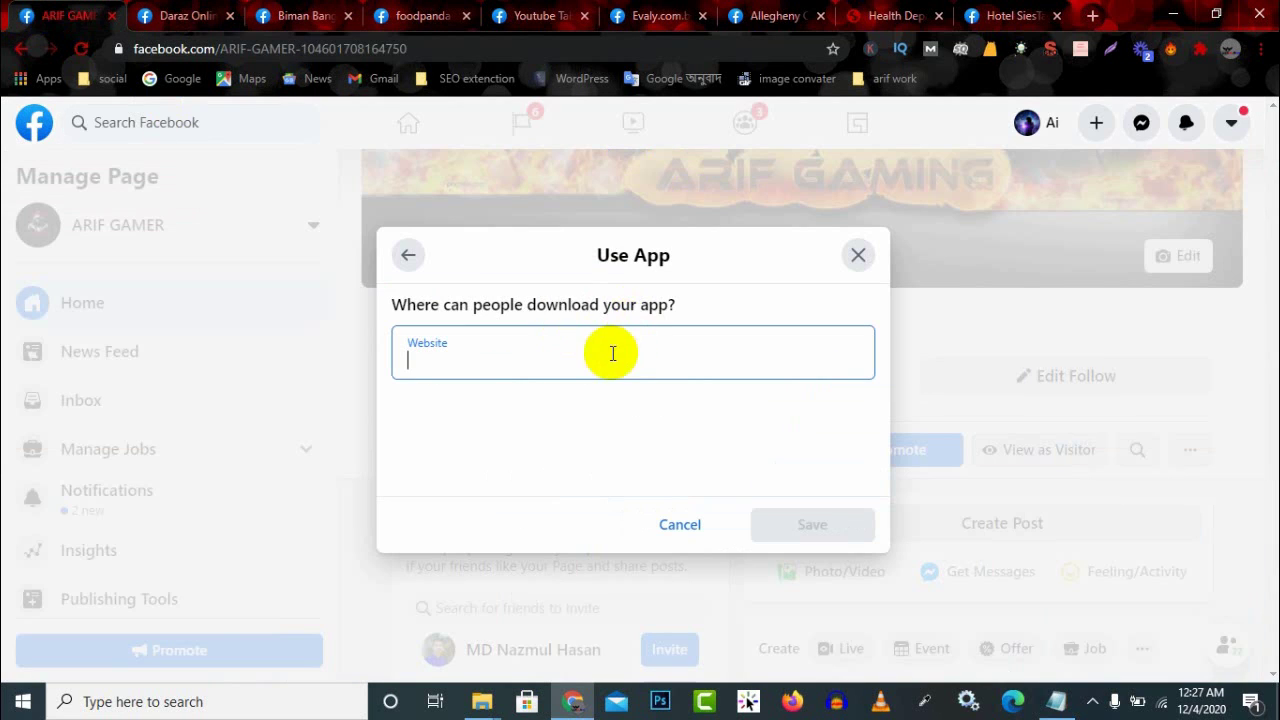
click(652, 12)
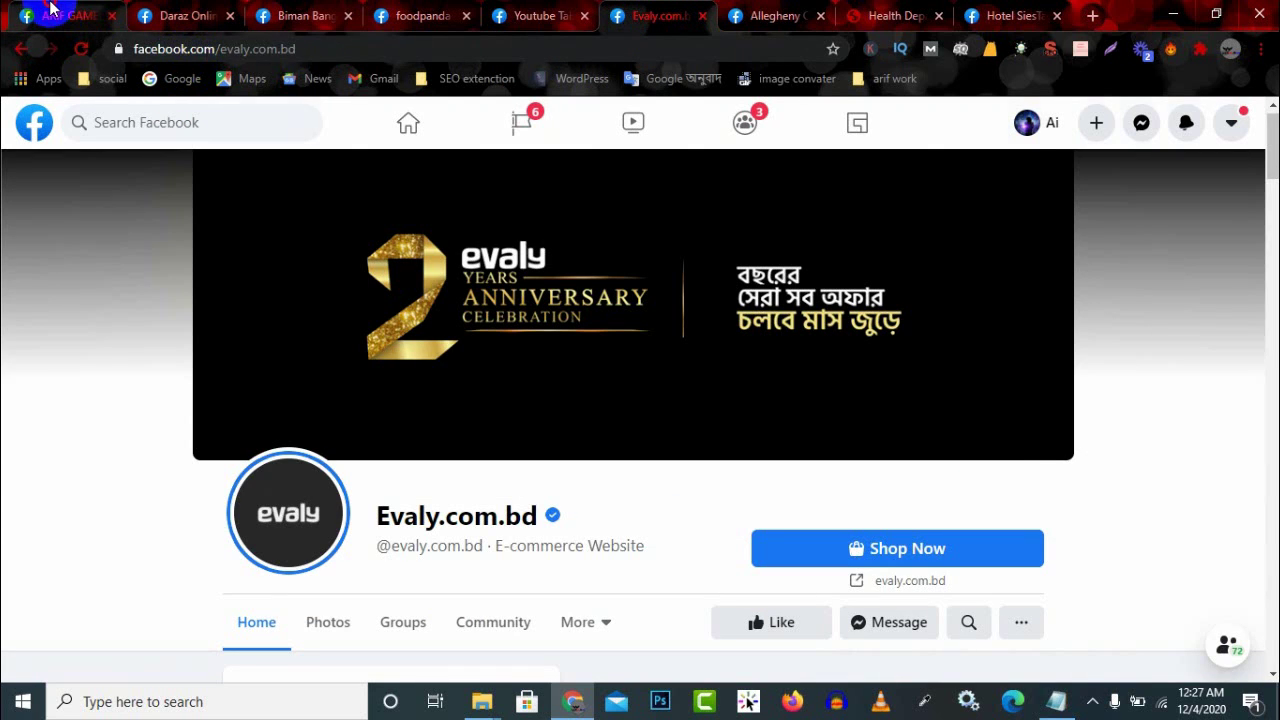
click(90, 16)
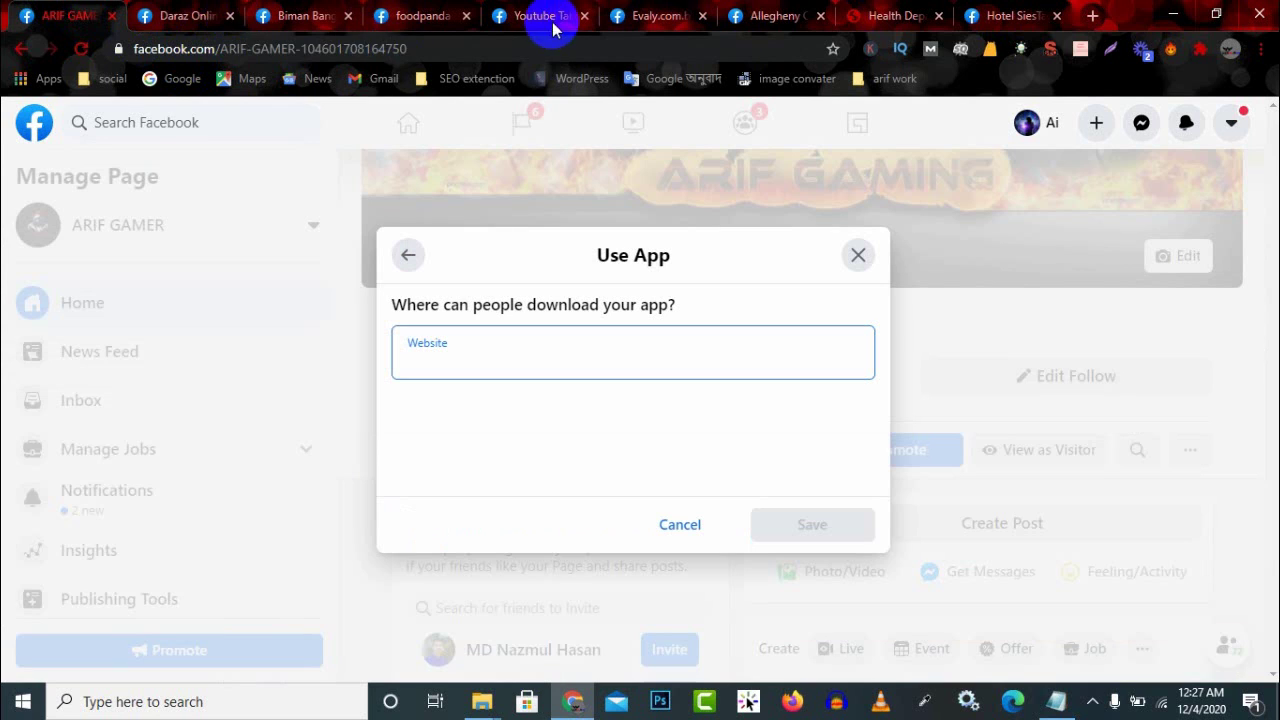
click(650, 16)
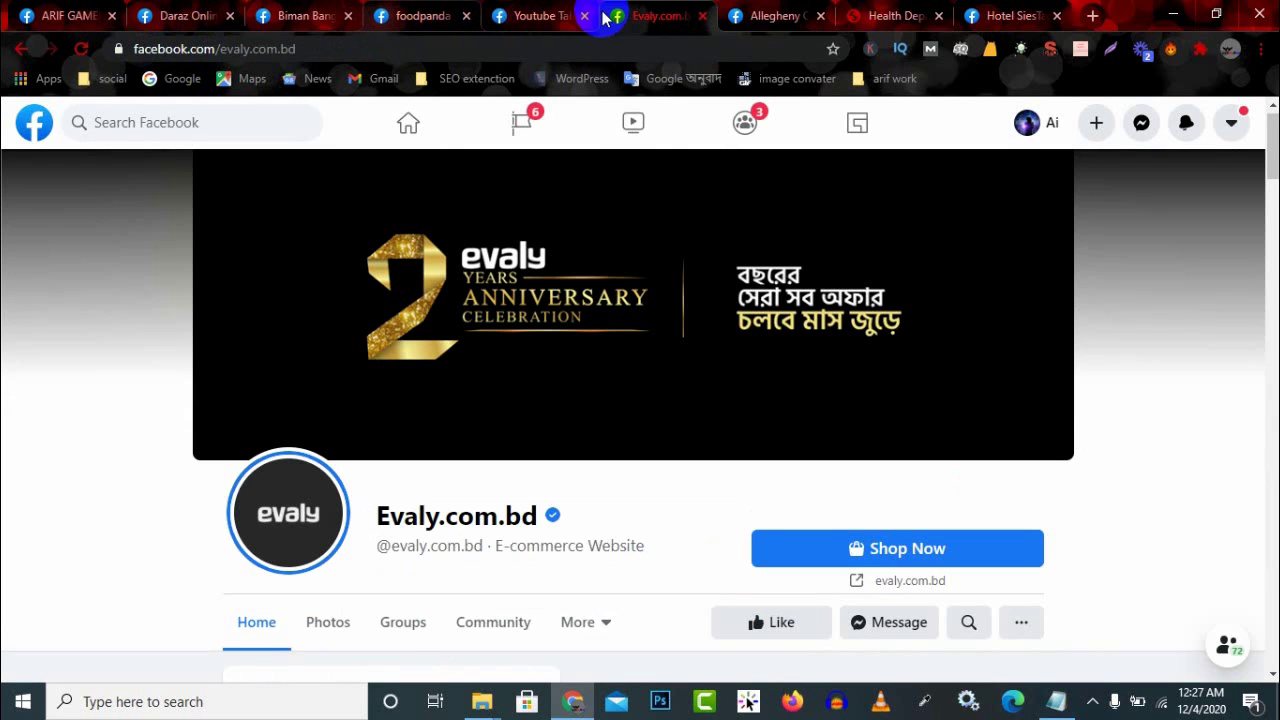
click(533, 16)
click(40, 16)
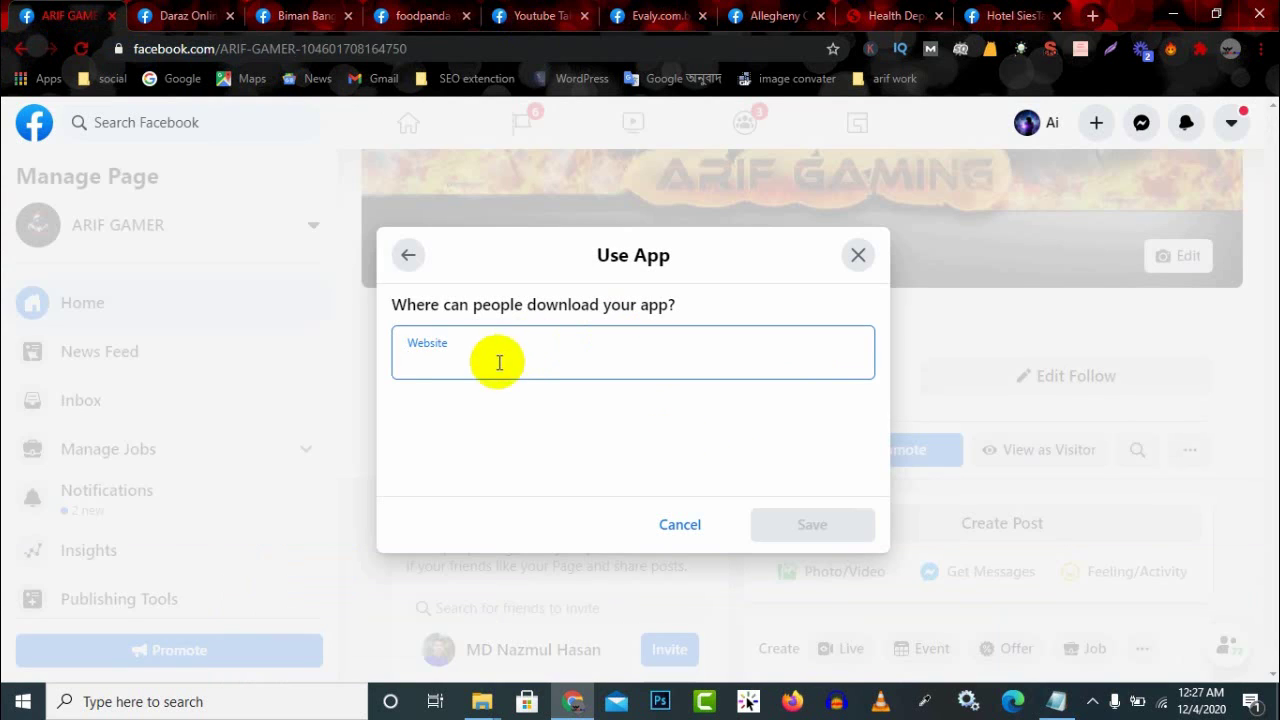
click(520, 18)
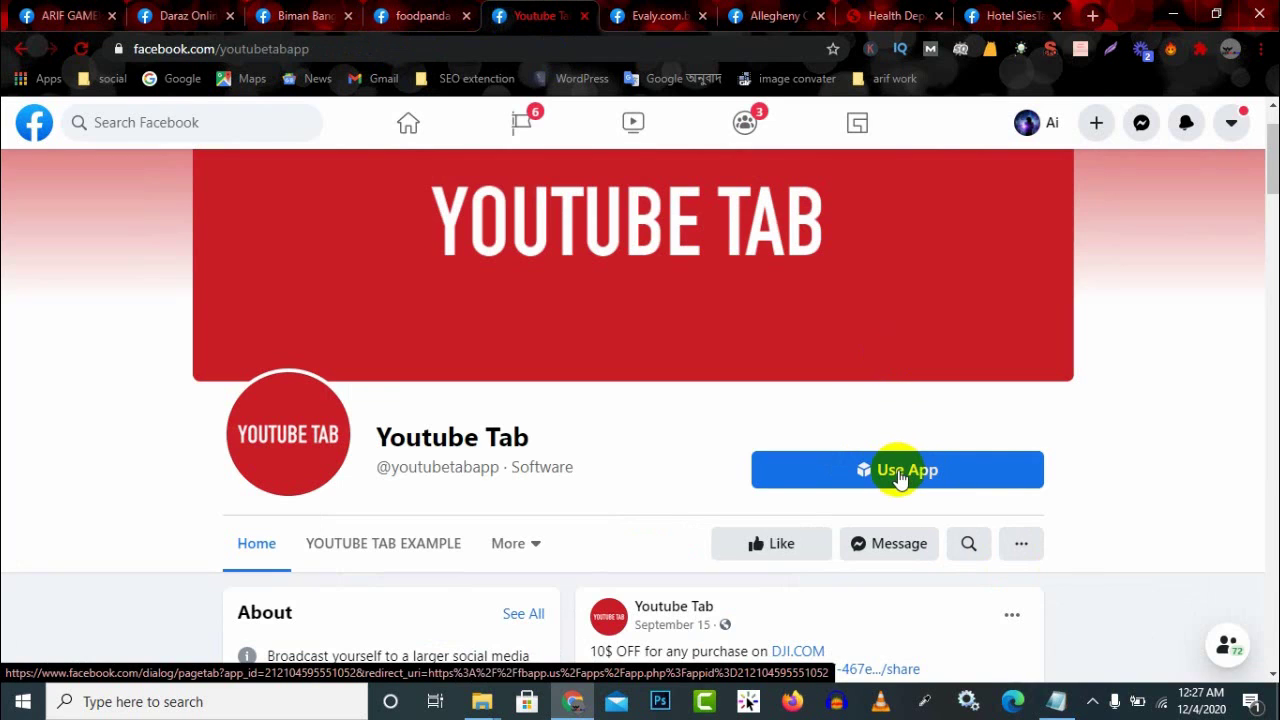
click(70, 18)
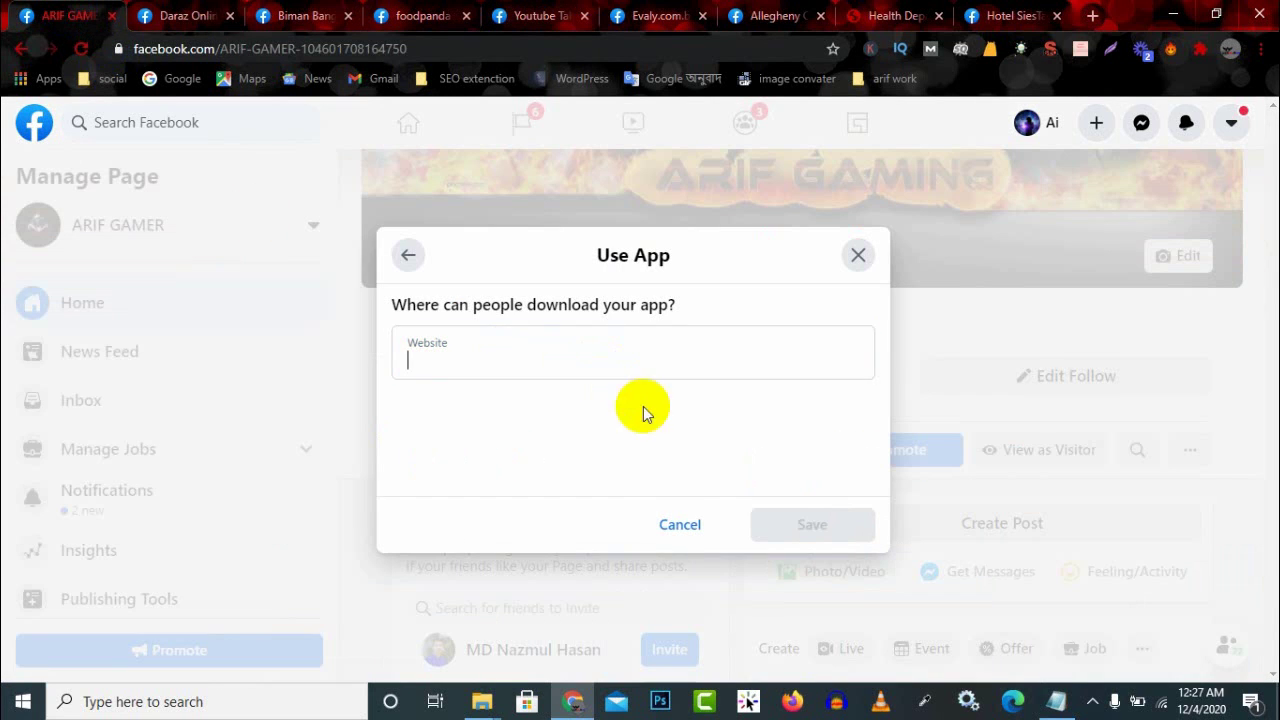
click(670, 530)
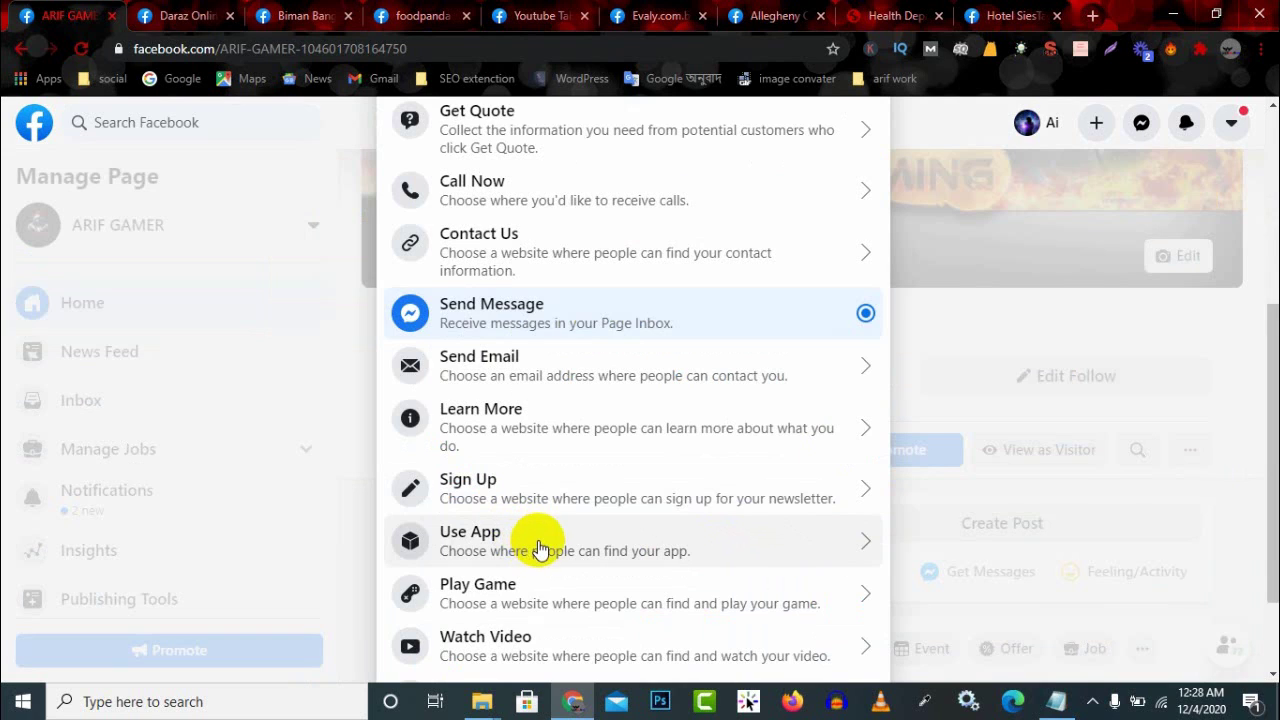
Step: Open the Play Game action from the page's button action list, examine its question and website field, and cancel it
scroll(545, 550, down, 2)
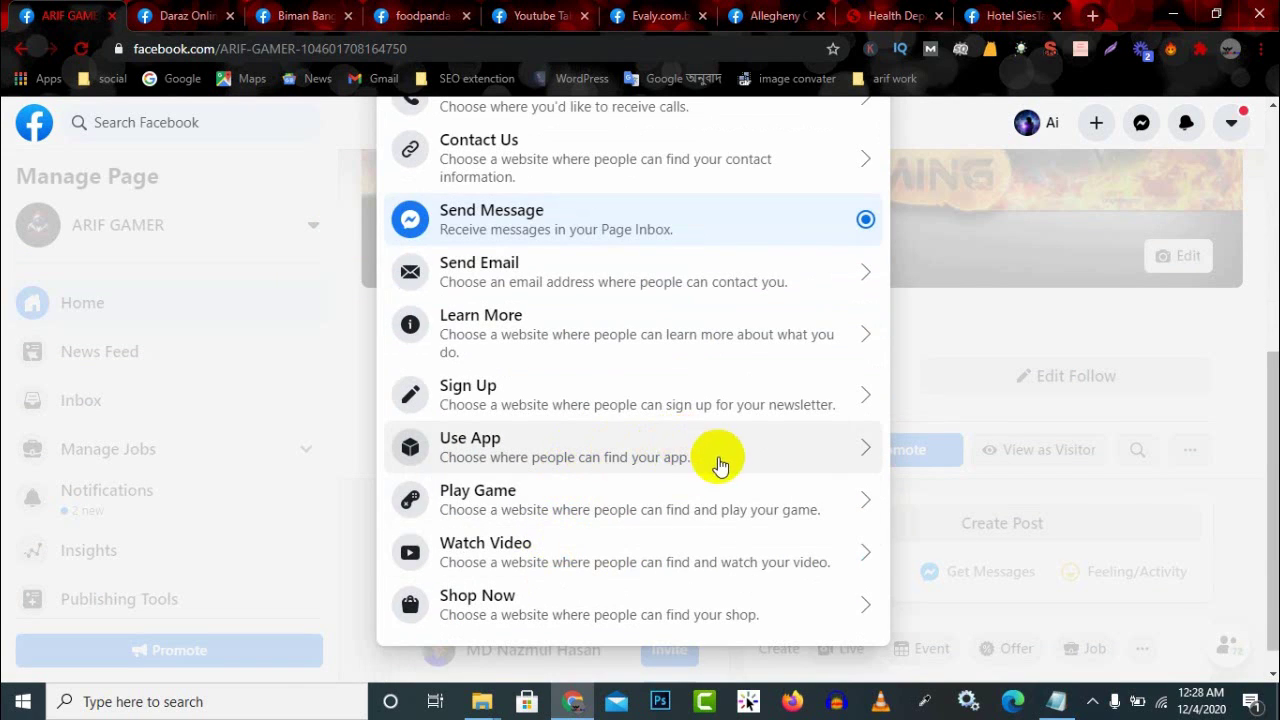
click(566, 509)
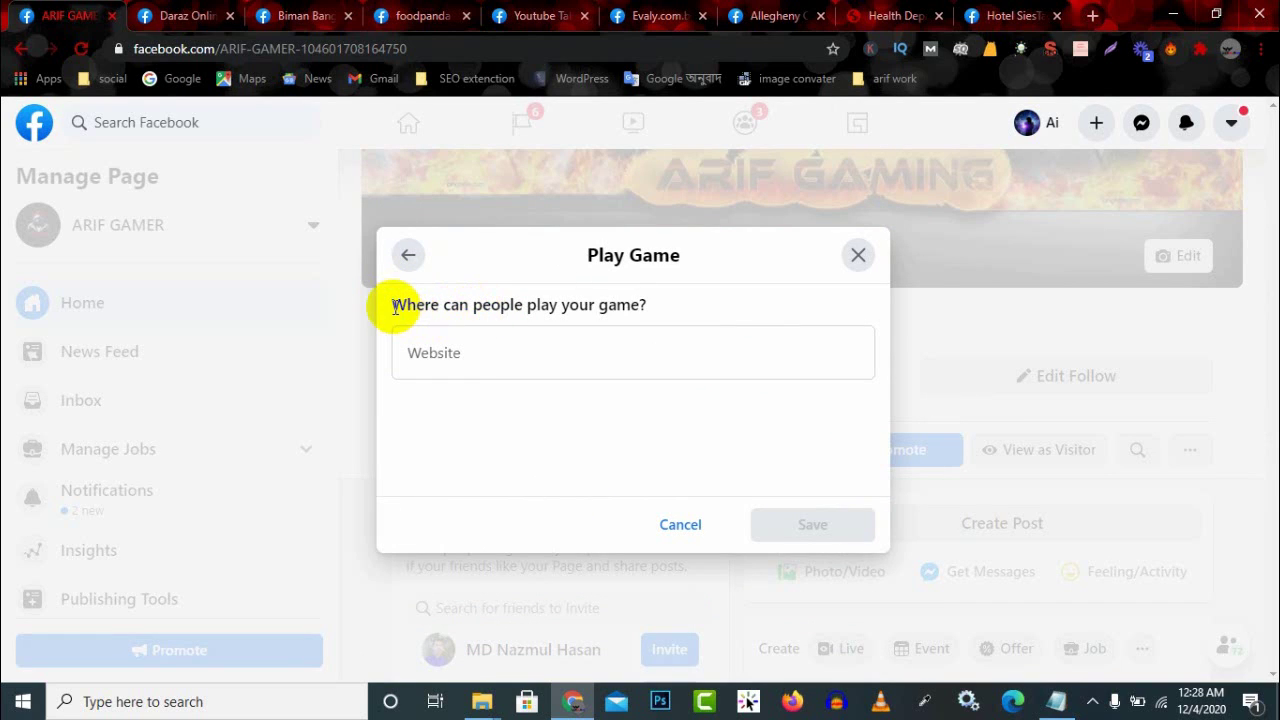
drag(392, 306, 650, 306)
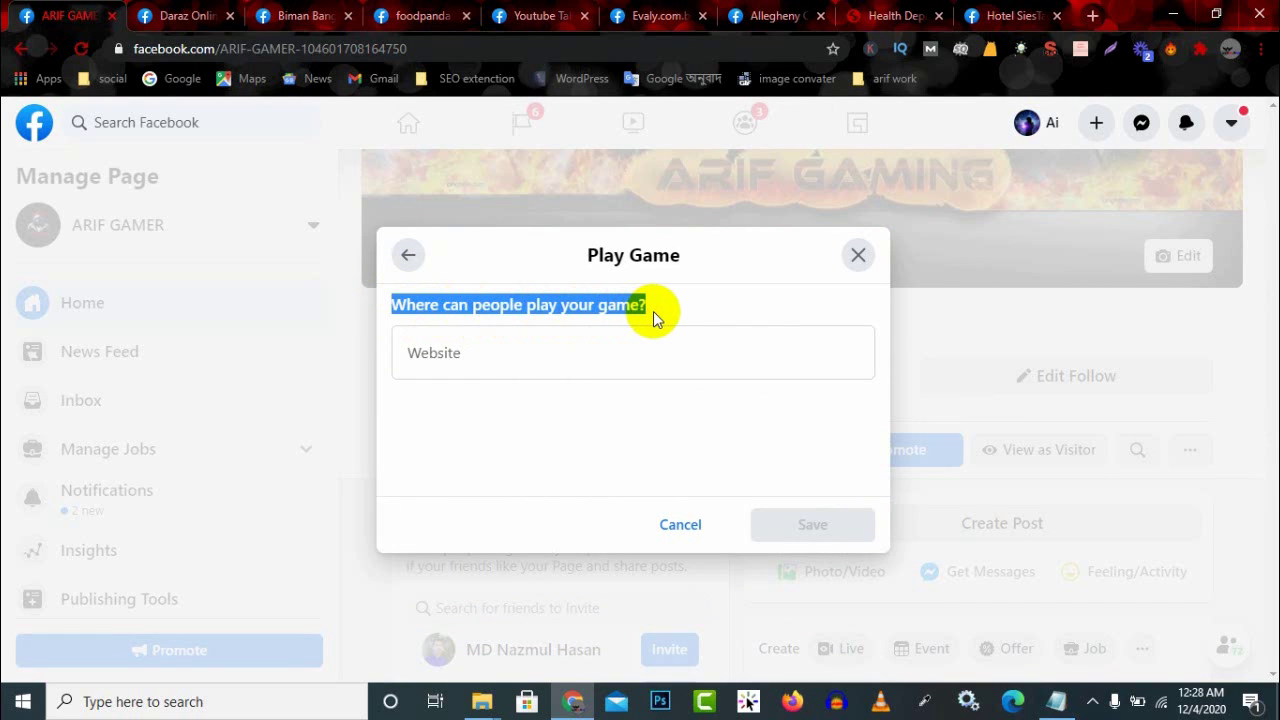
click(646, 304)
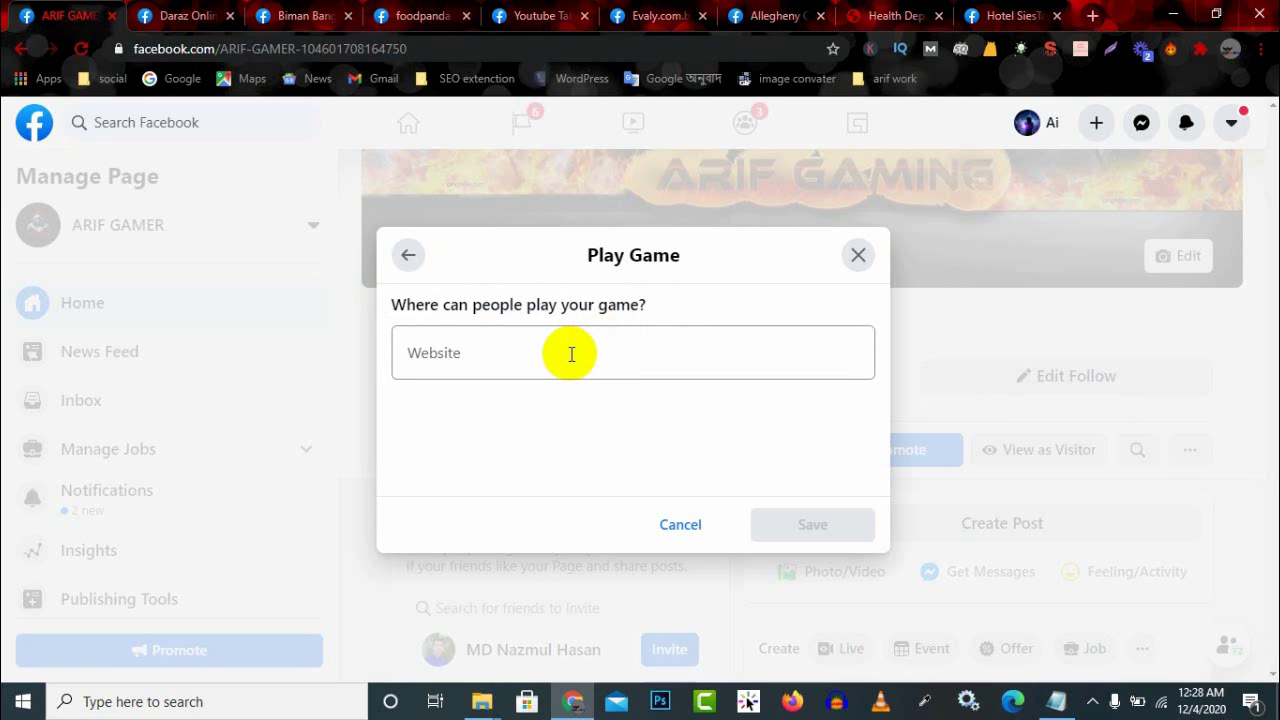
click(526, 347)
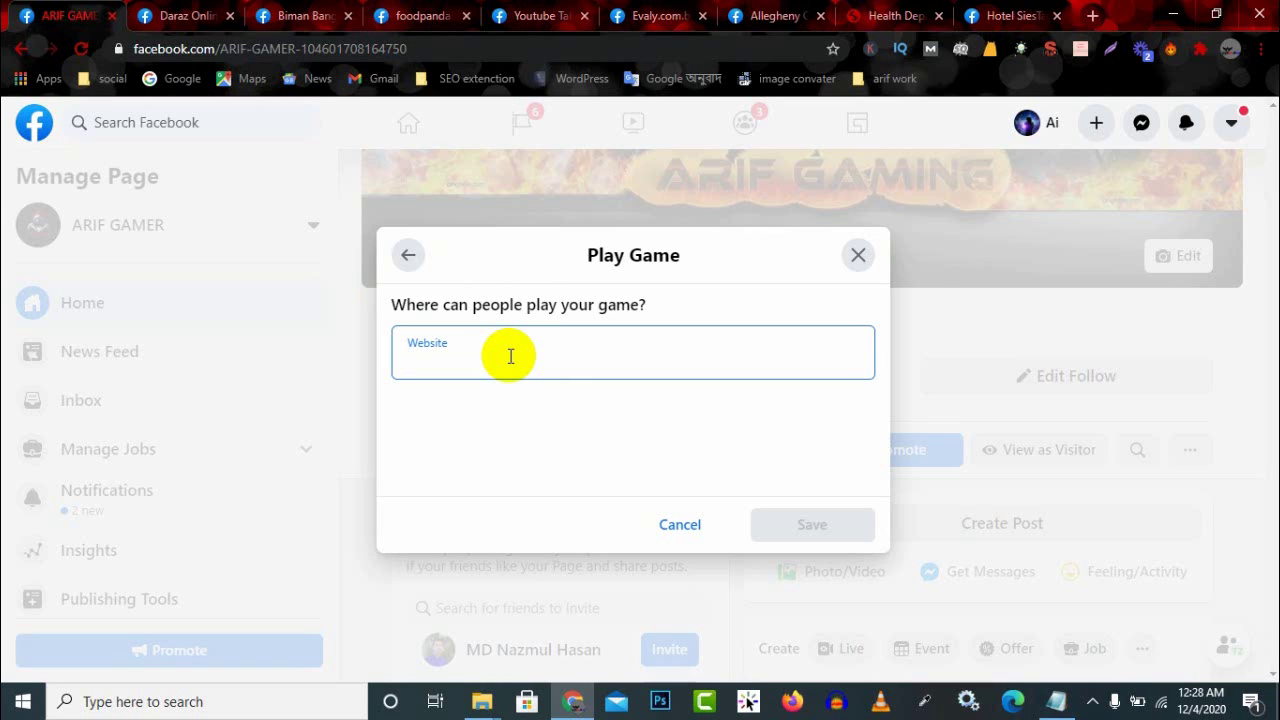
click(665, 528)
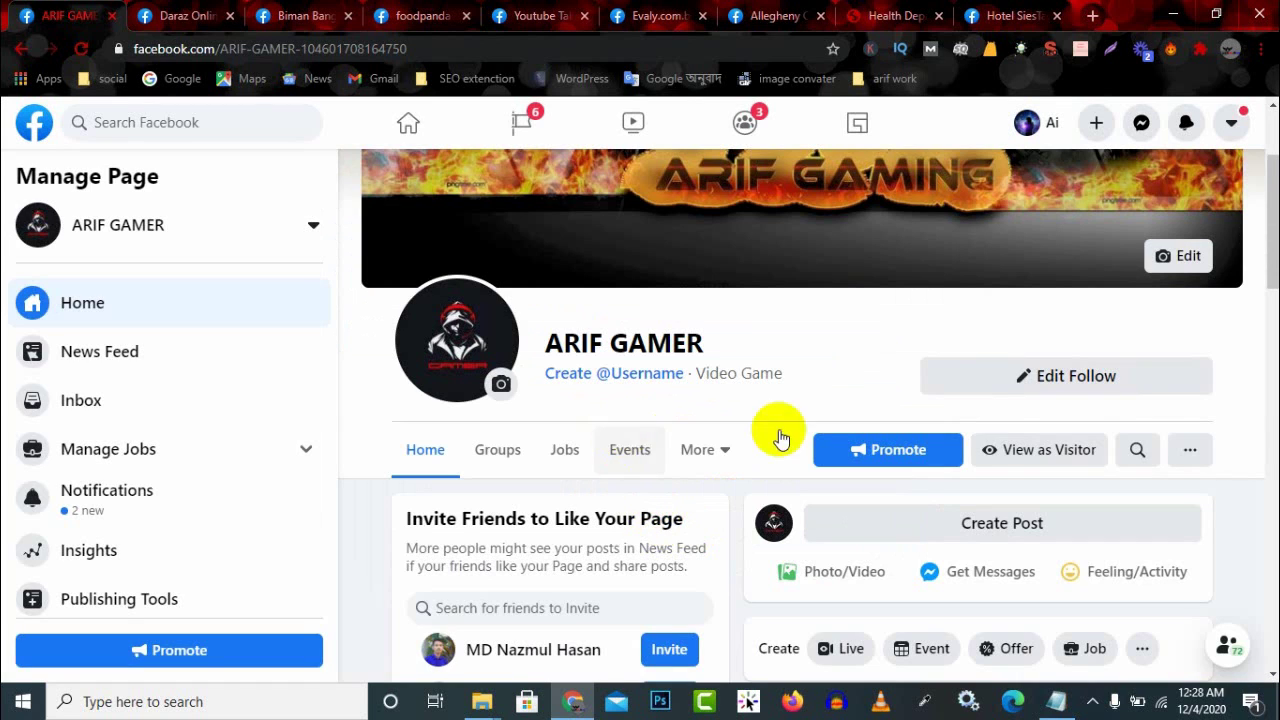
Step: Reopen the page's button action list, examine the Watch Video action's website field, and return to the list
click(1020, 386)
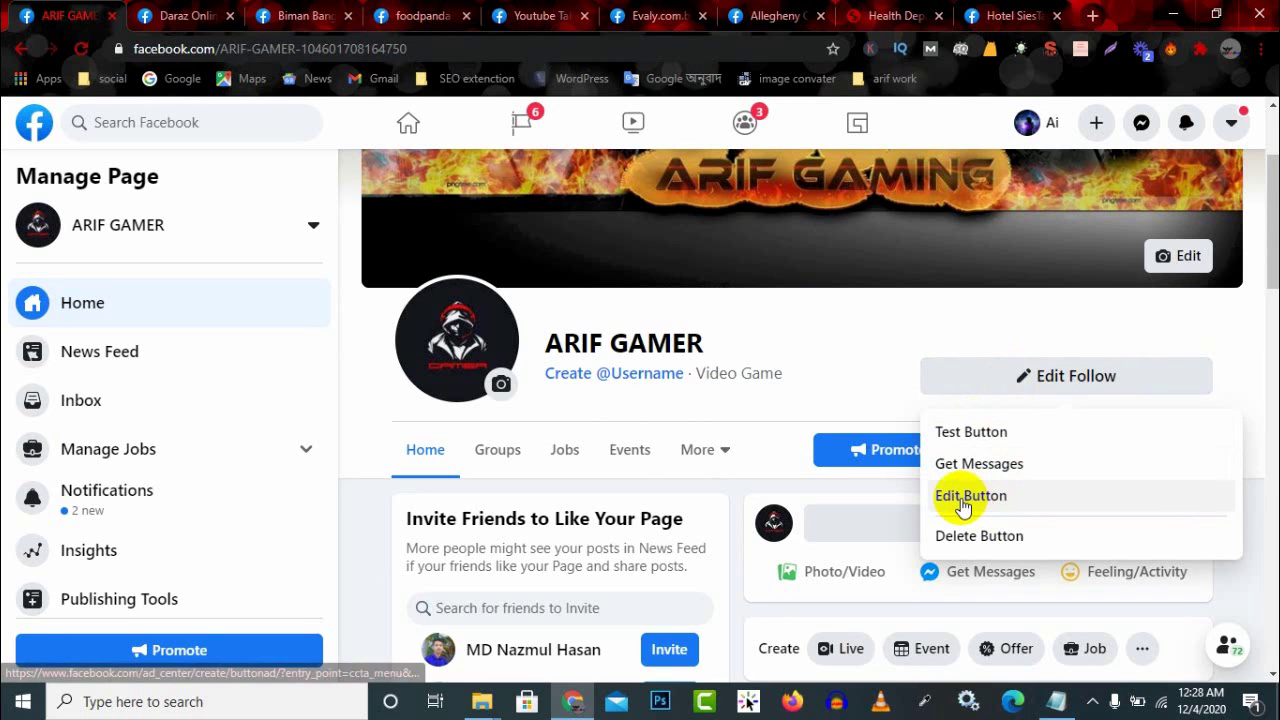
click(930, 495)
scroll(514, 500, down, 4)
scroll(531, 494, up, 3)
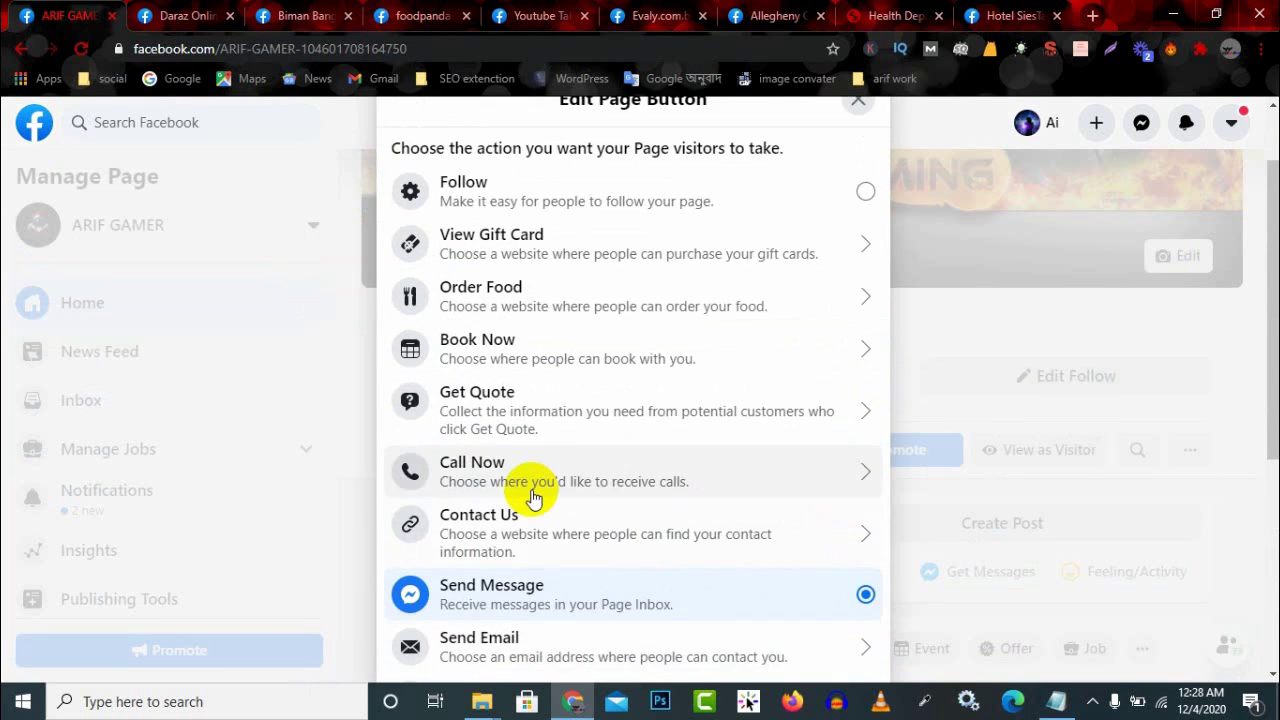
scroll(540, 494, down, 4)
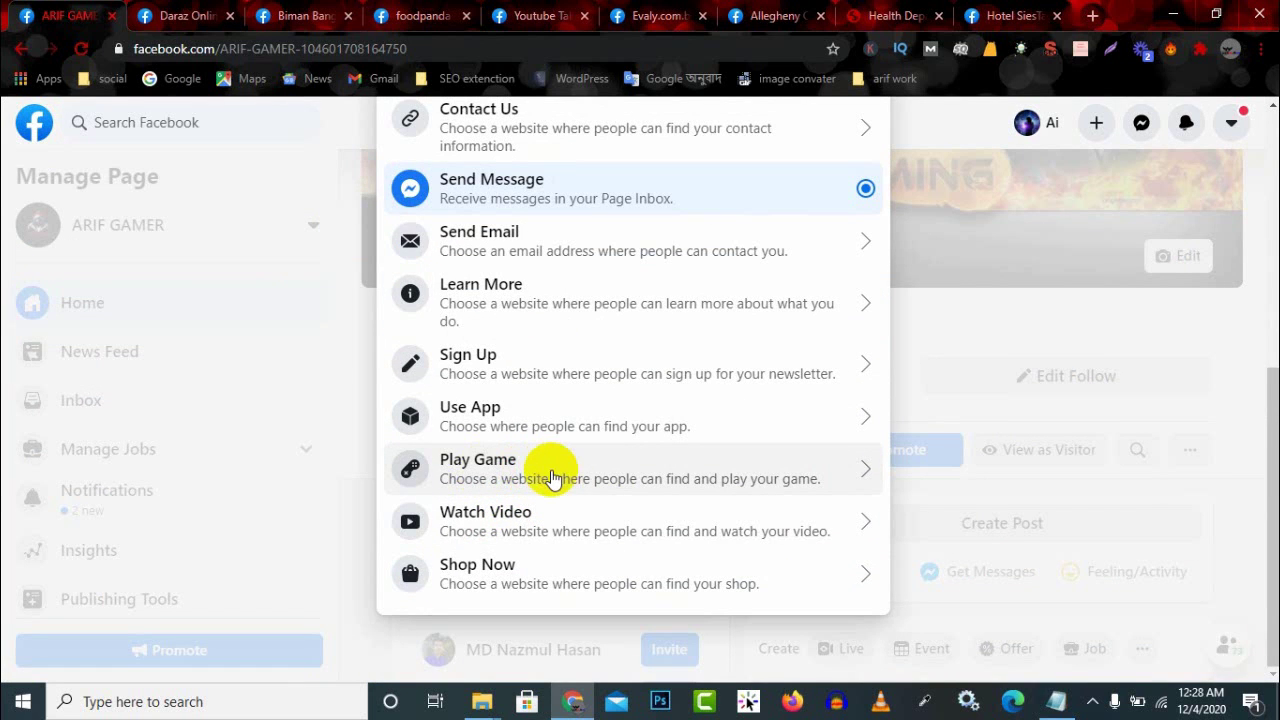
click(578, 528)
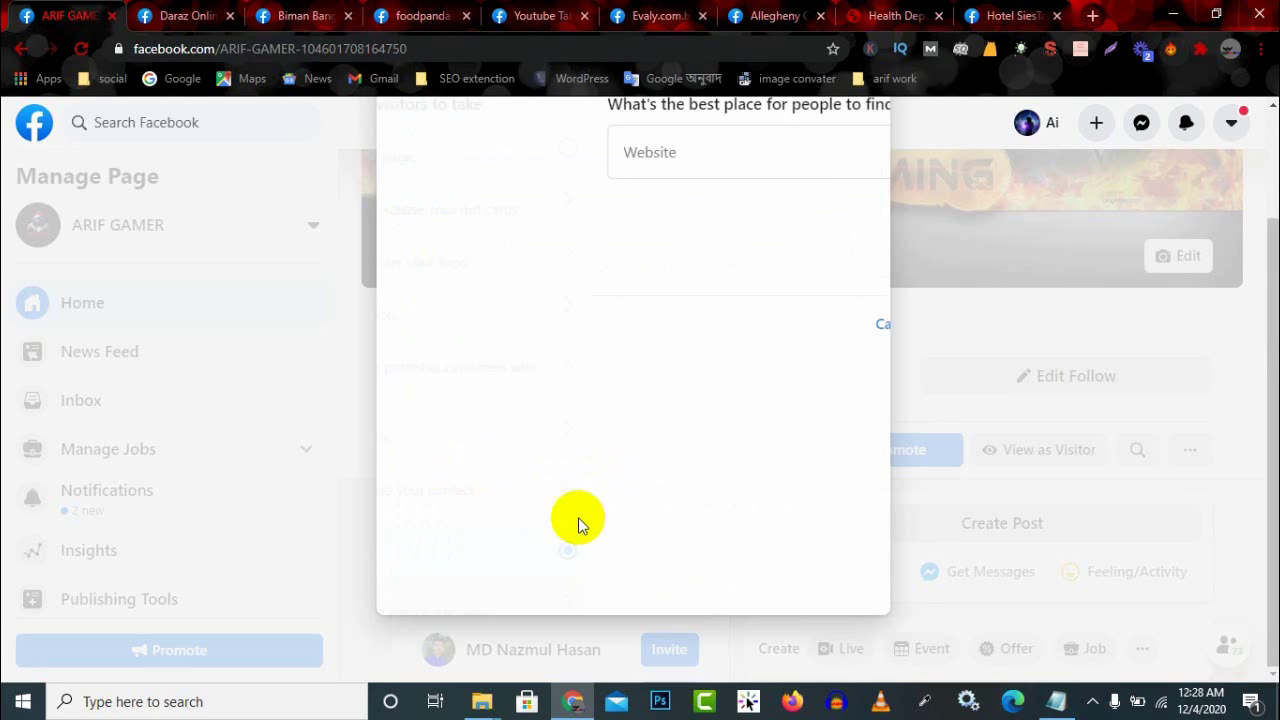
click(484, 343)
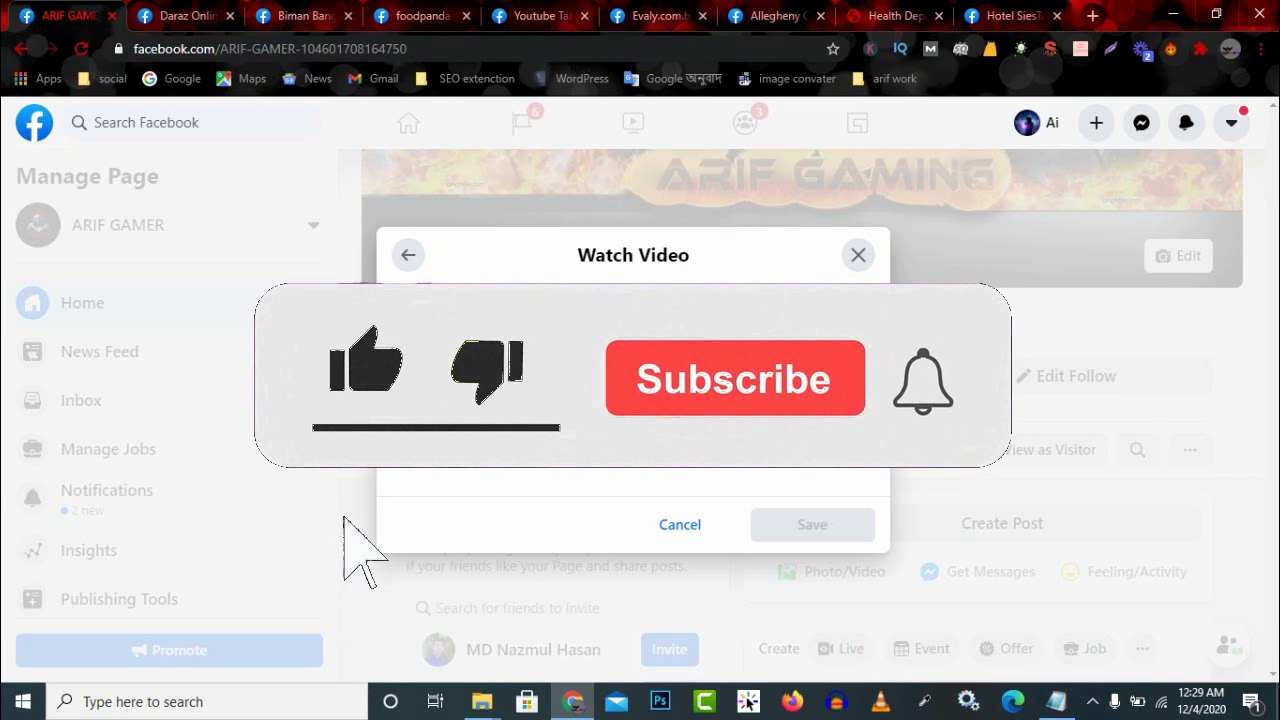
click(412, 258)
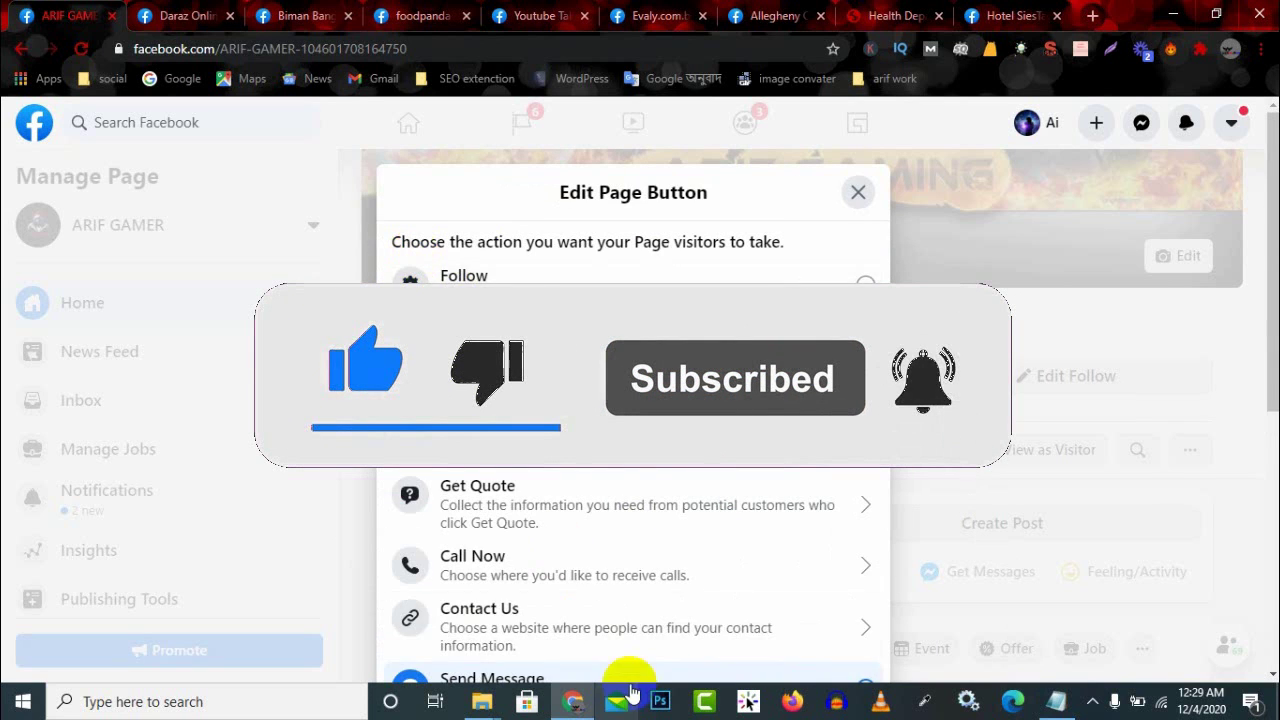
Step: Open the Shop Now action and view the Shop Now button on the Evaly.com.bd page as an example
scroll(623, 529, down, 3)
scroll(540, 540, down, 2)
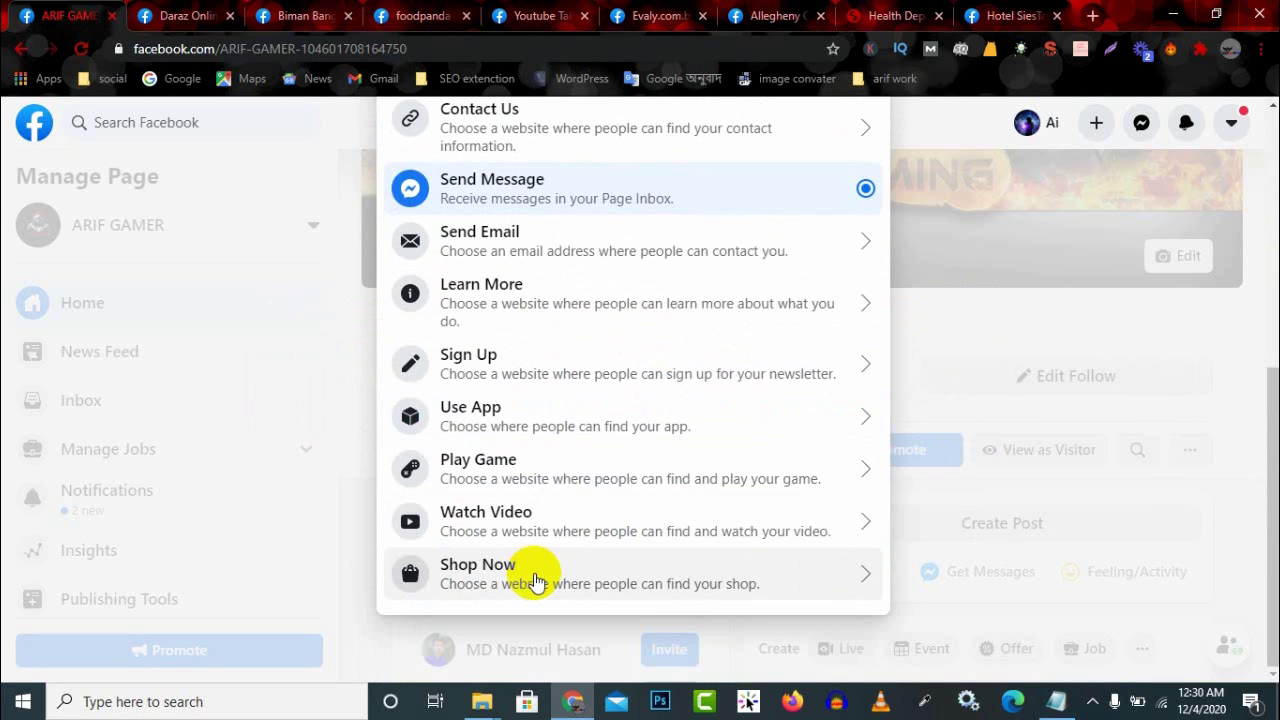
click(600, 576)
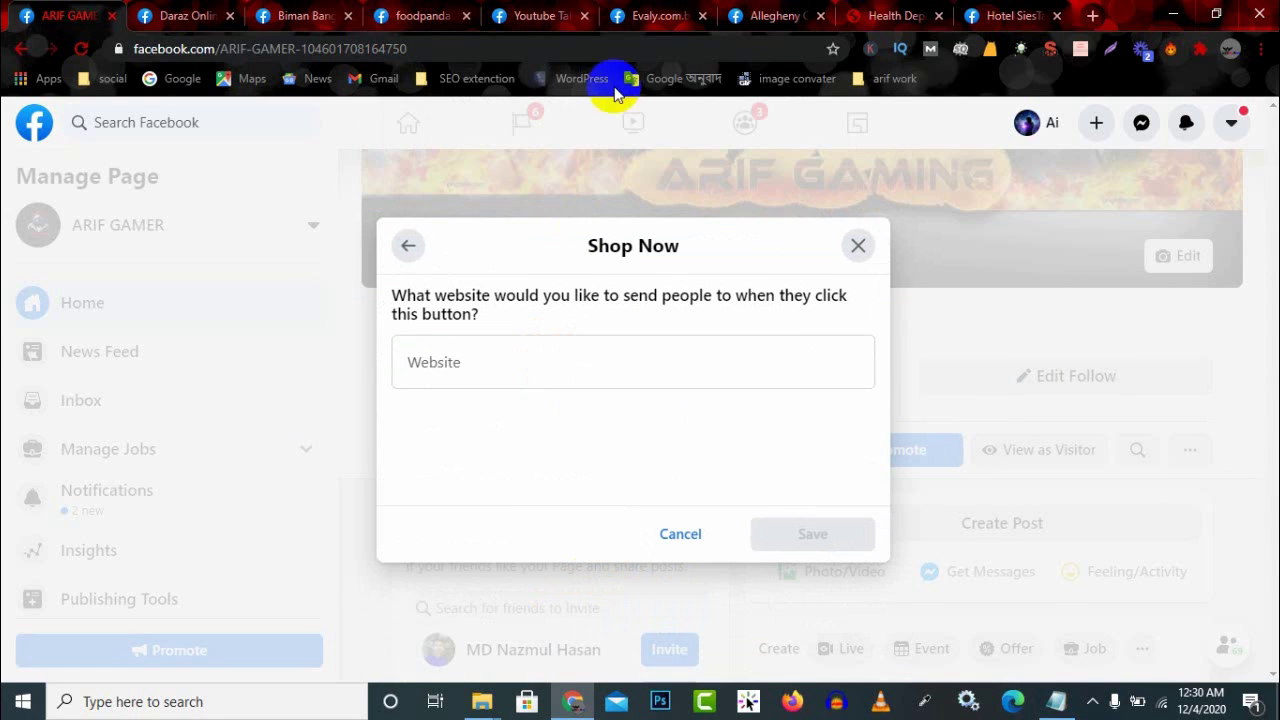
click(797, 12)
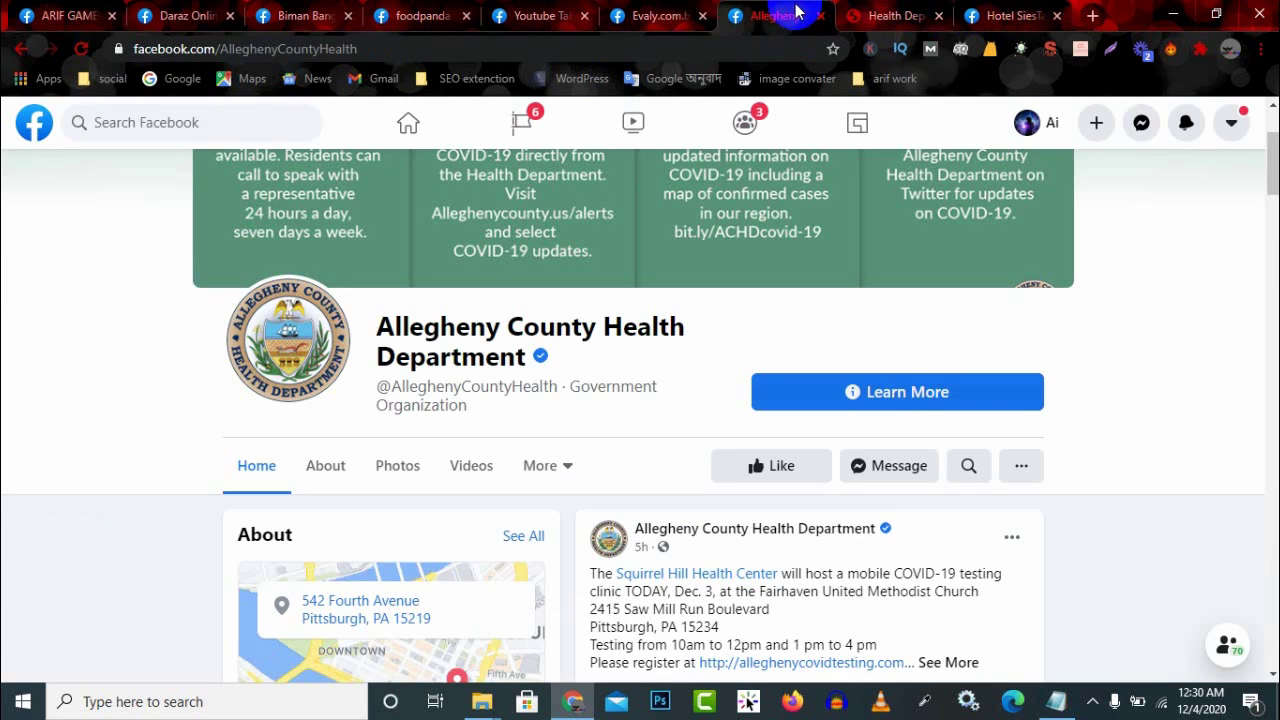
click(665, 14)
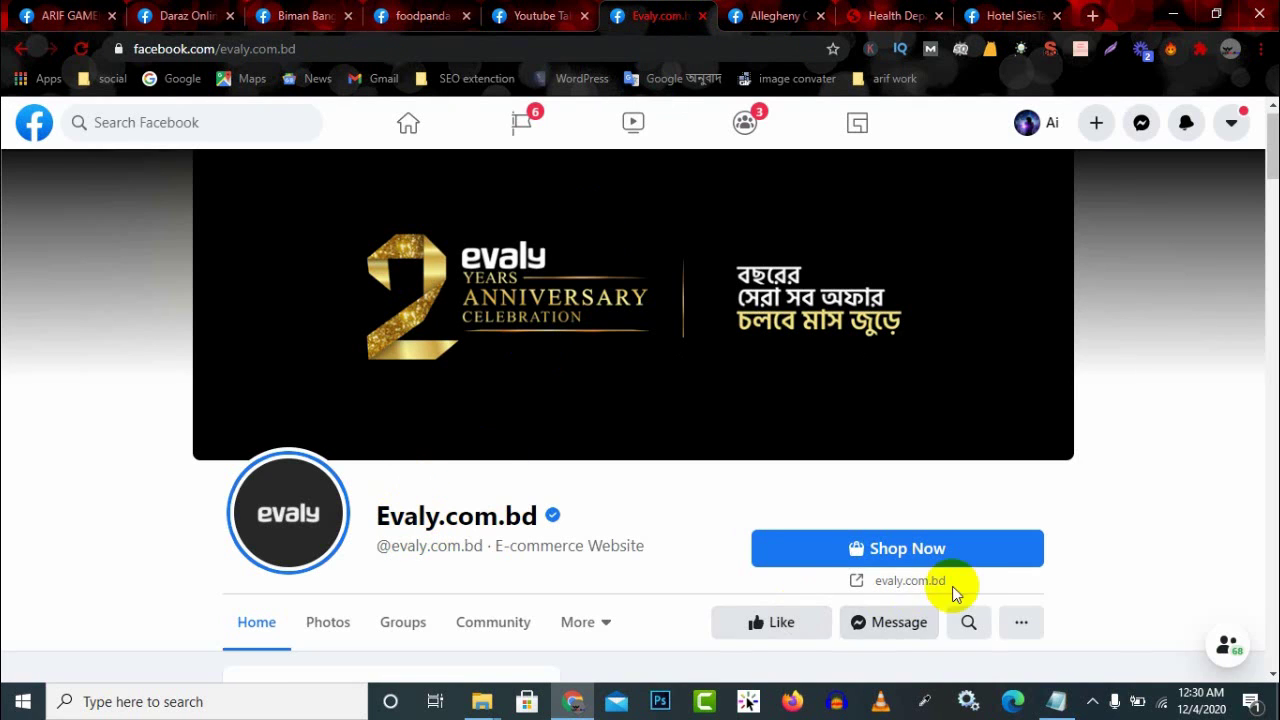
scroll(840, 535, down, 1)
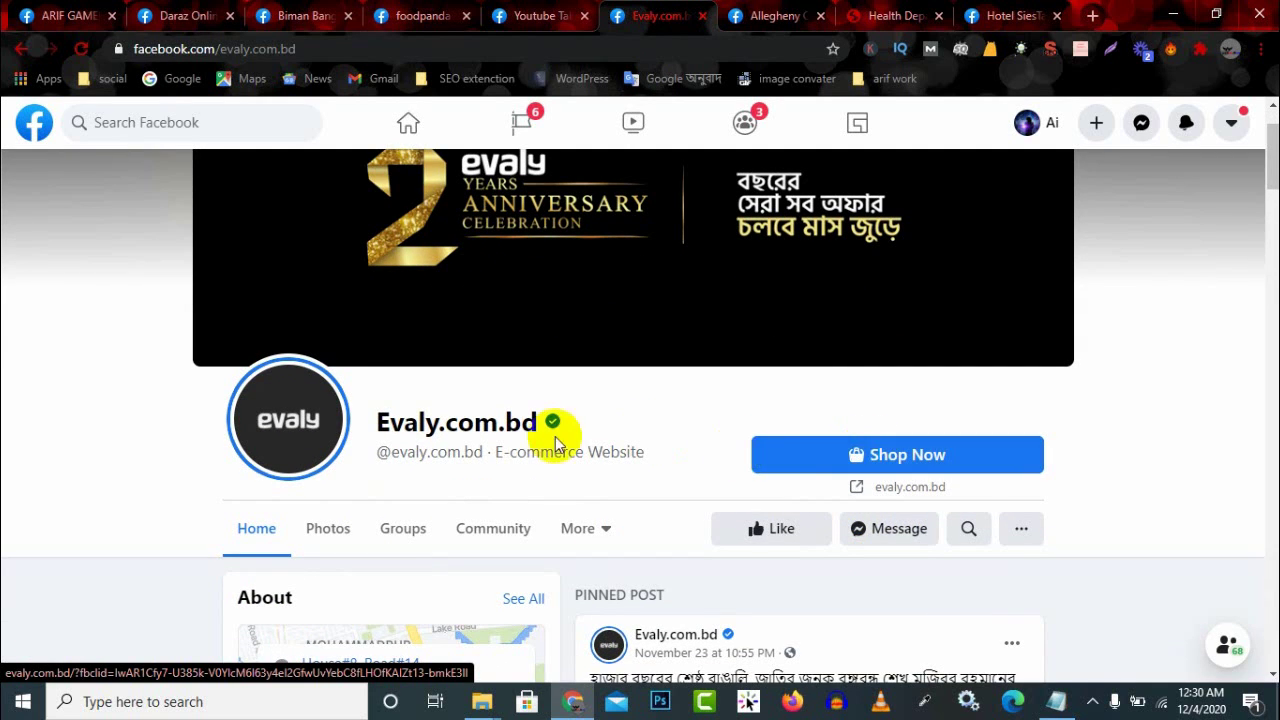
Step: Follow the Evaly.com.bd page's Shop Now button, dismiss the app download popup, and look over the shop website
click(878, 457)
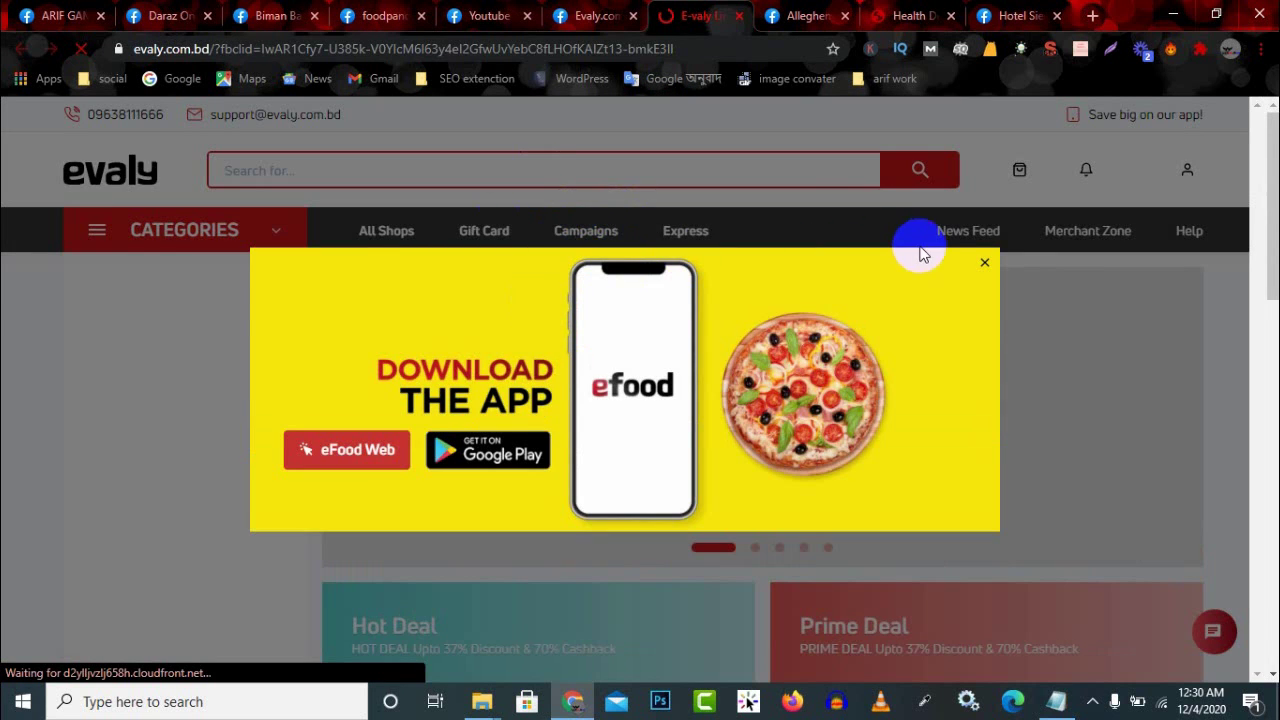
click(985, 266)
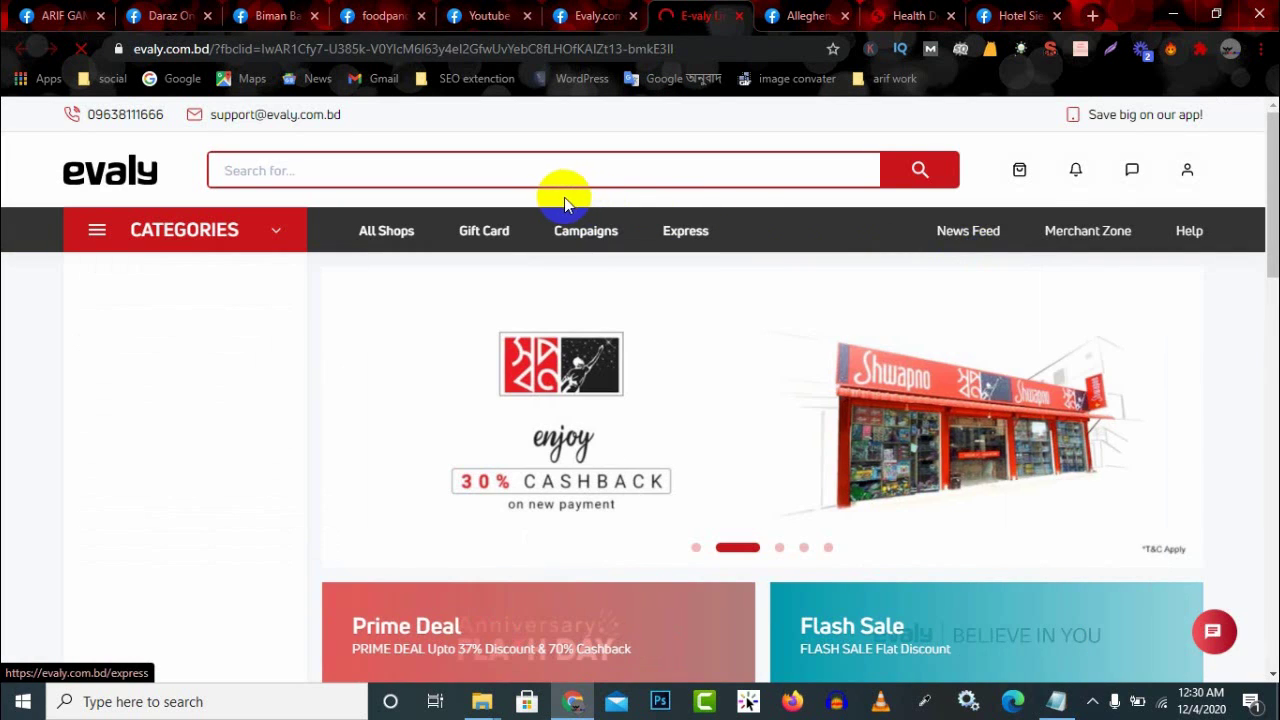
scroll(589, 258, down, 3)
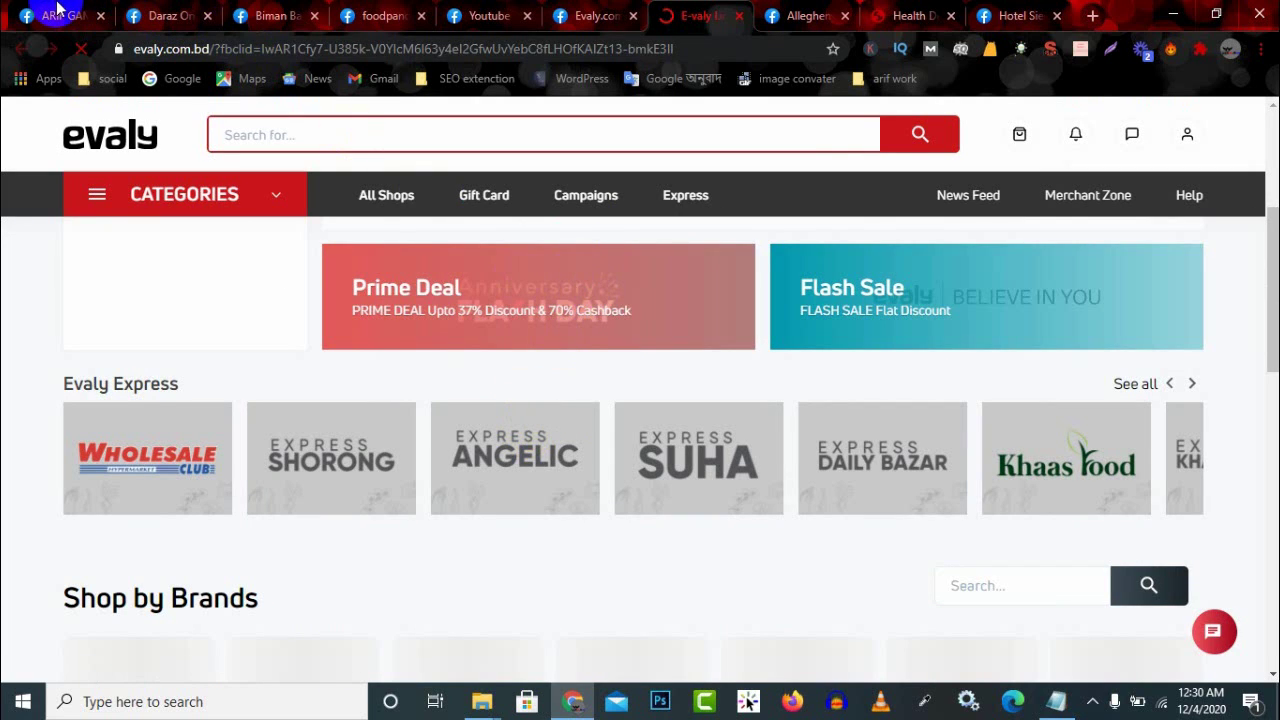
Step: Return to the ARIF GAMER page's Shop Now website field and compare it with the Evaly shop website's address
key(ctrl+1)
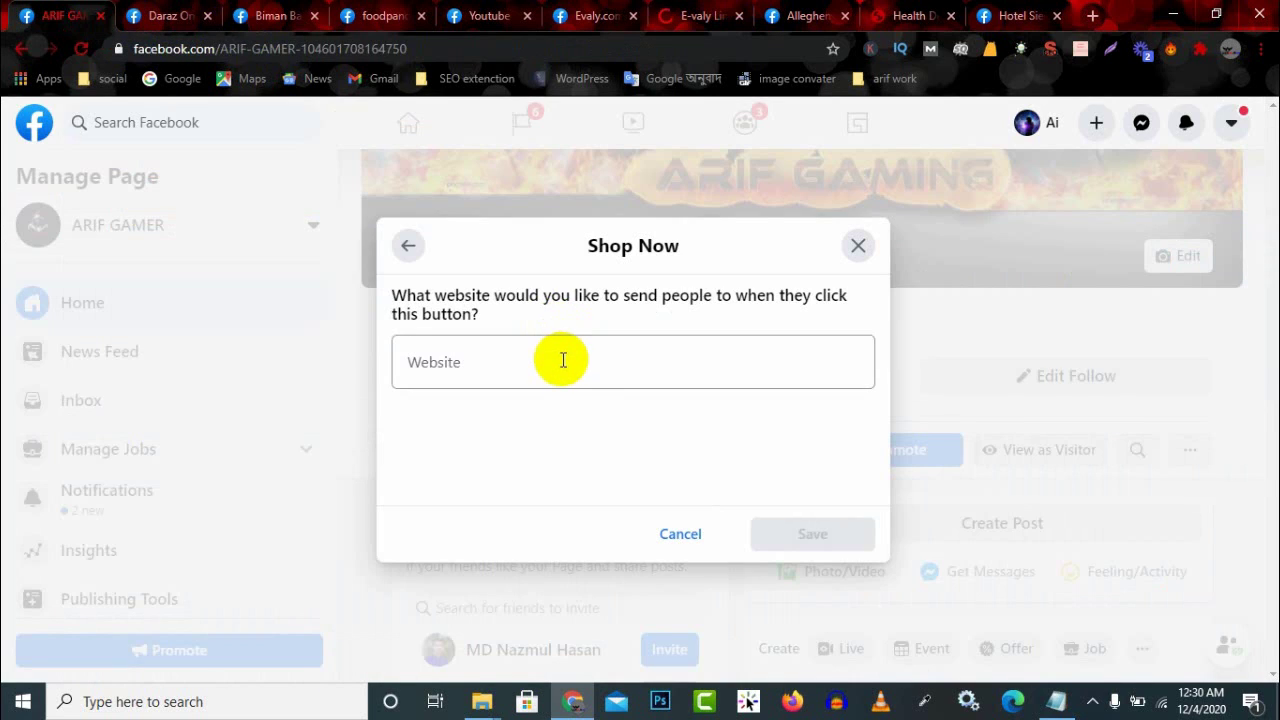
click(482, 358)
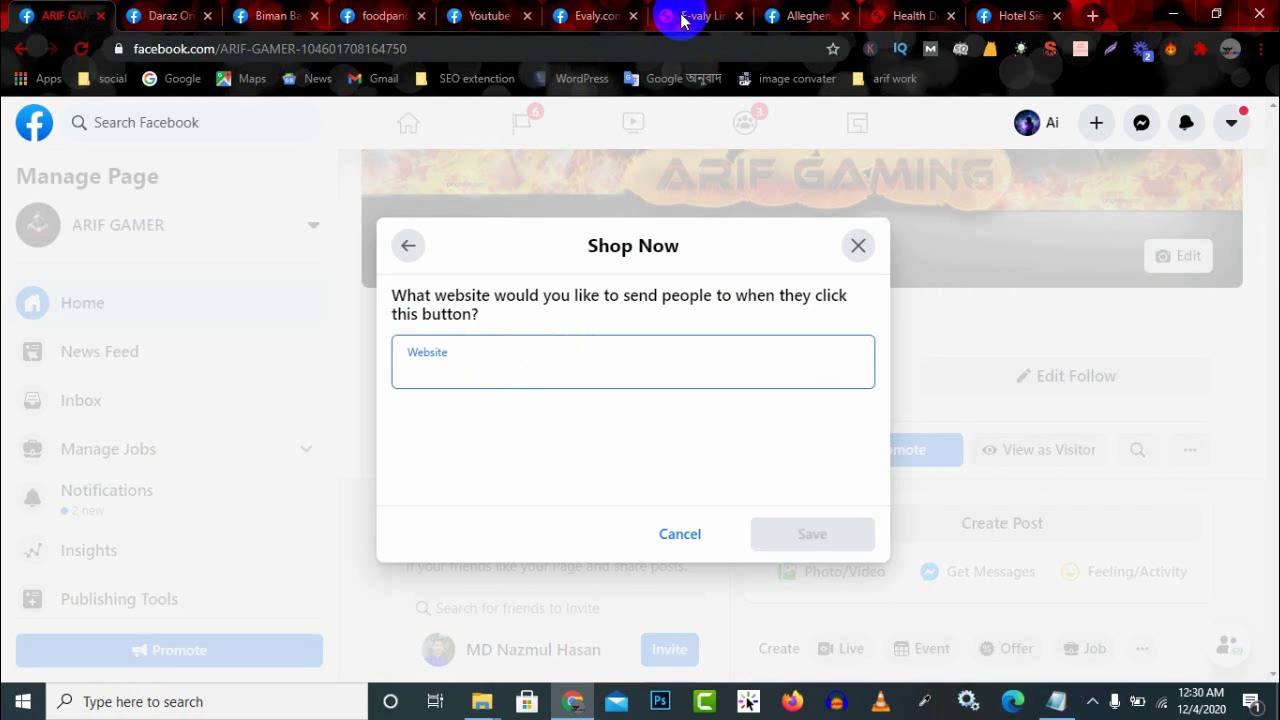
key(ctrl+7)
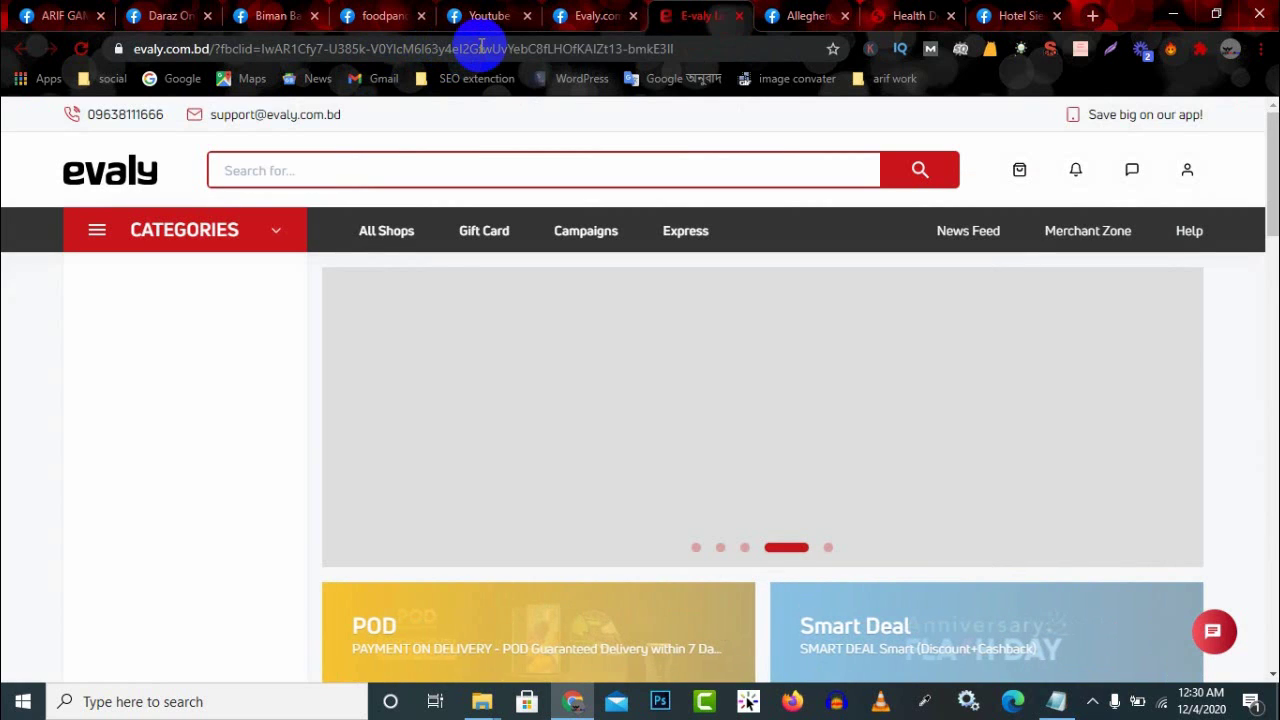
Step: Select the Evaly shop's full web address, check it against the ARIF GAMER page's Shop Now website field, and leave the Shop Now setup
click(418, 48)
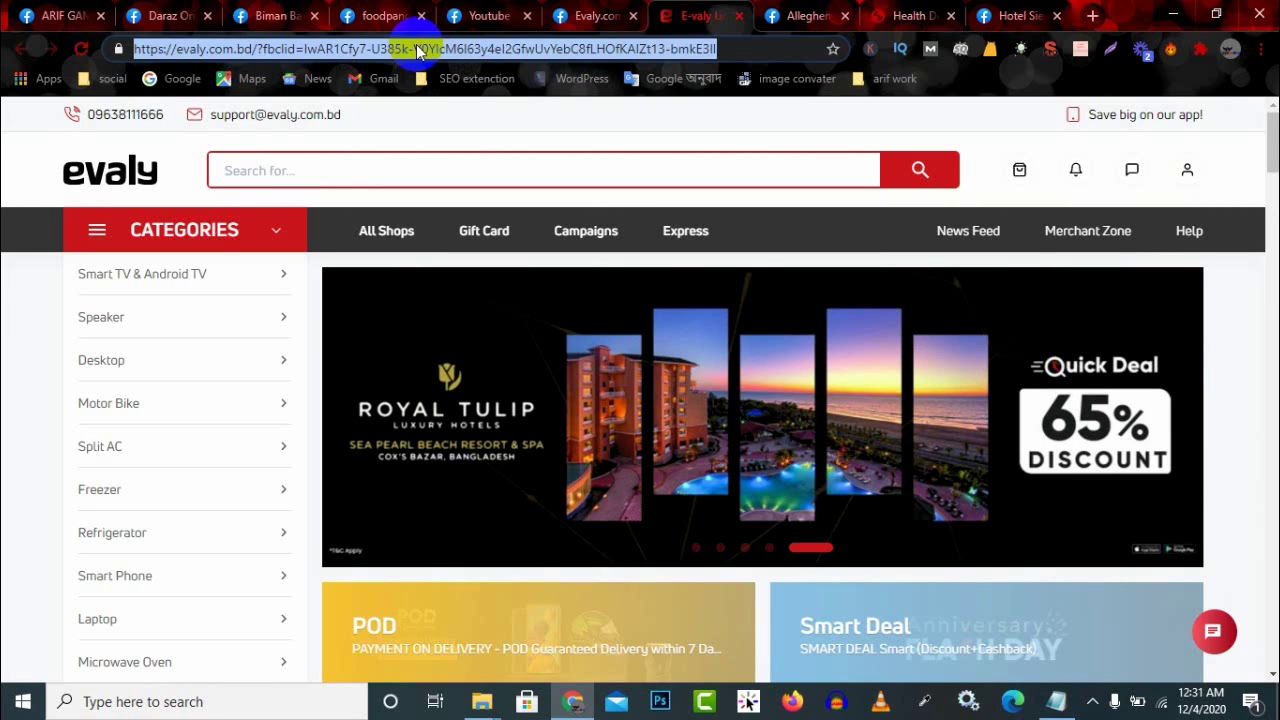
click(40, 18)
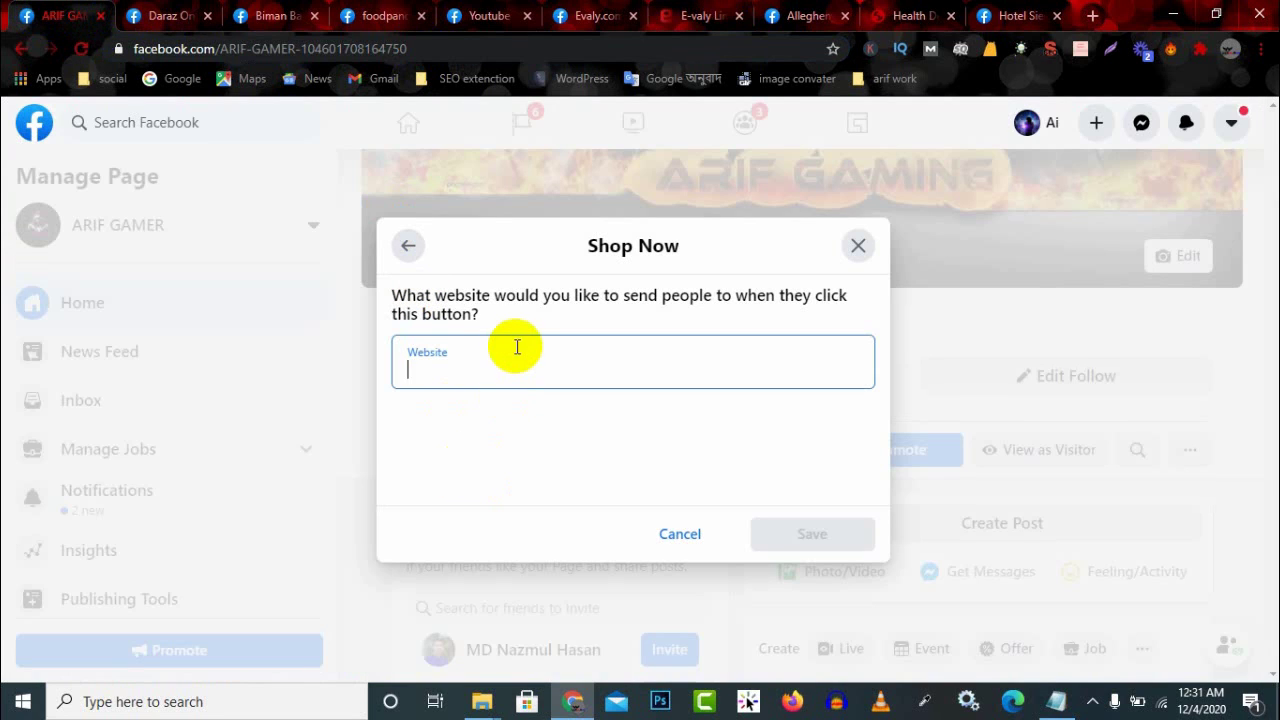
right_click(760, 548)
click(449, 482)
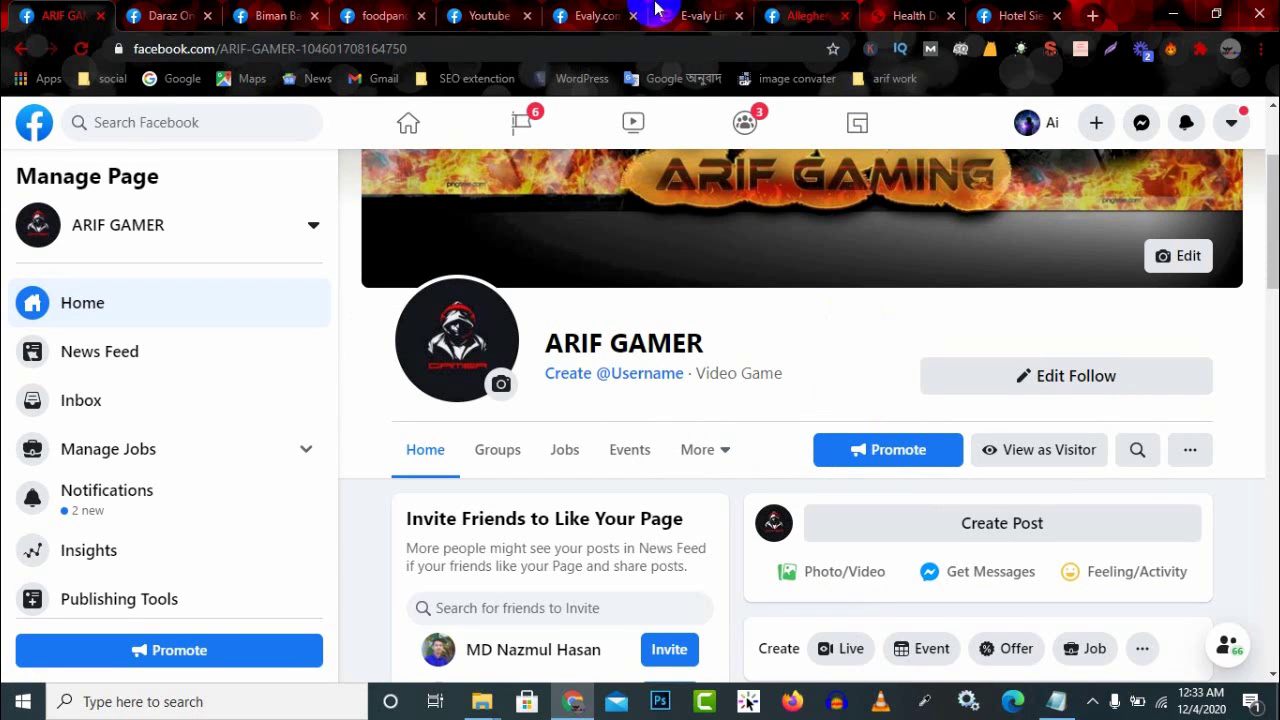
Step: Compare the Message buttons on the Youtube Tab and Daraz Online Shopping pages with the ARIF GAMER page's button row
click(486, 15)
drag(375, 438, 397, 441)
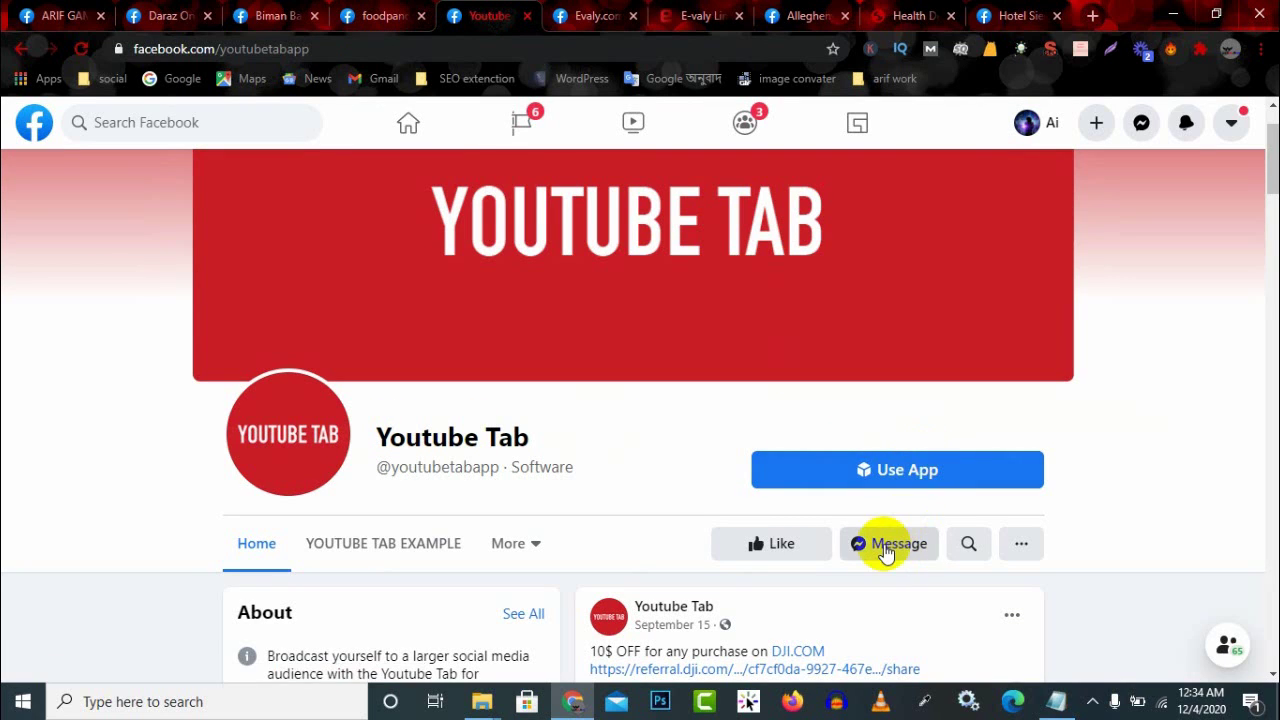
click(152, 15)
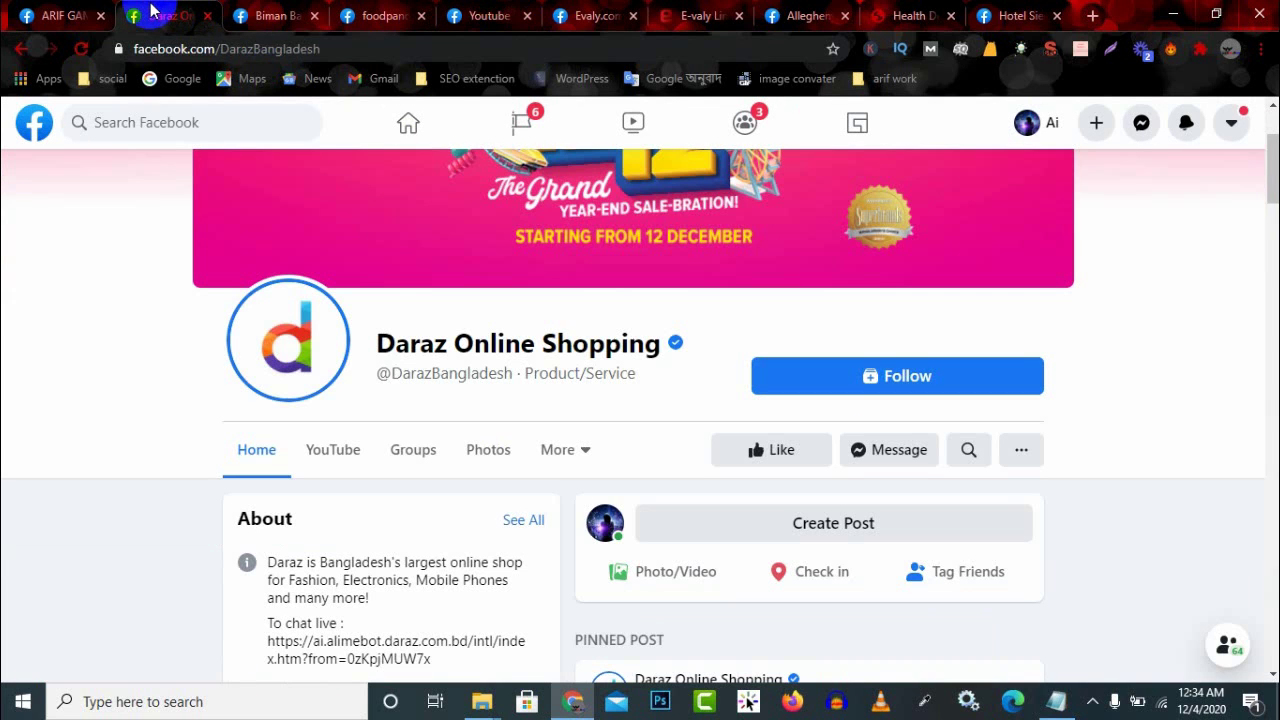
click(63, 15)
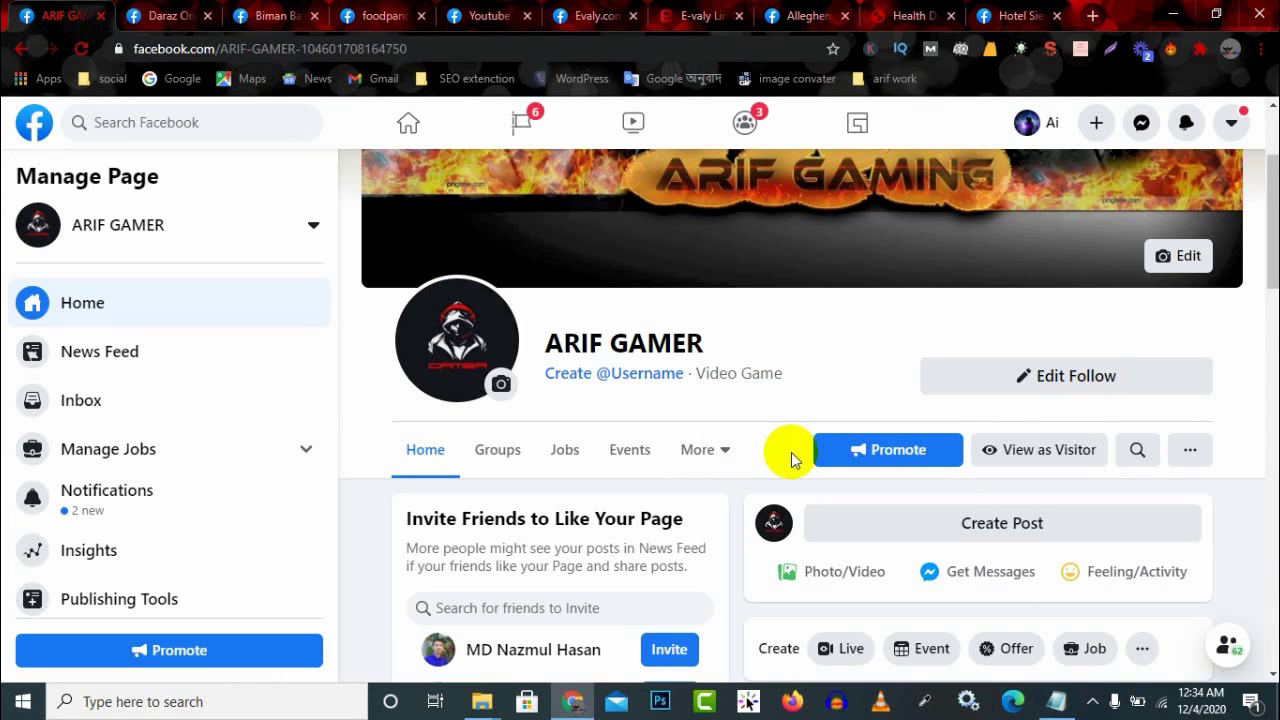
click(265, 14)
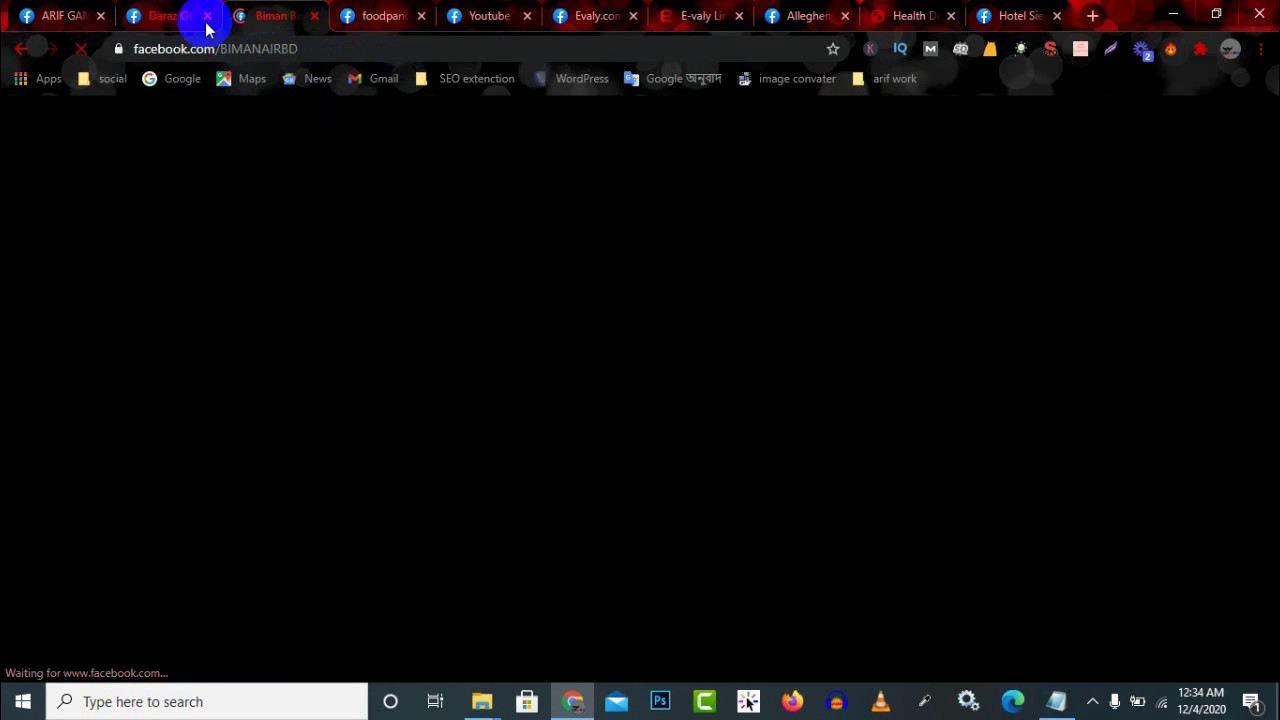
click(170, 16)
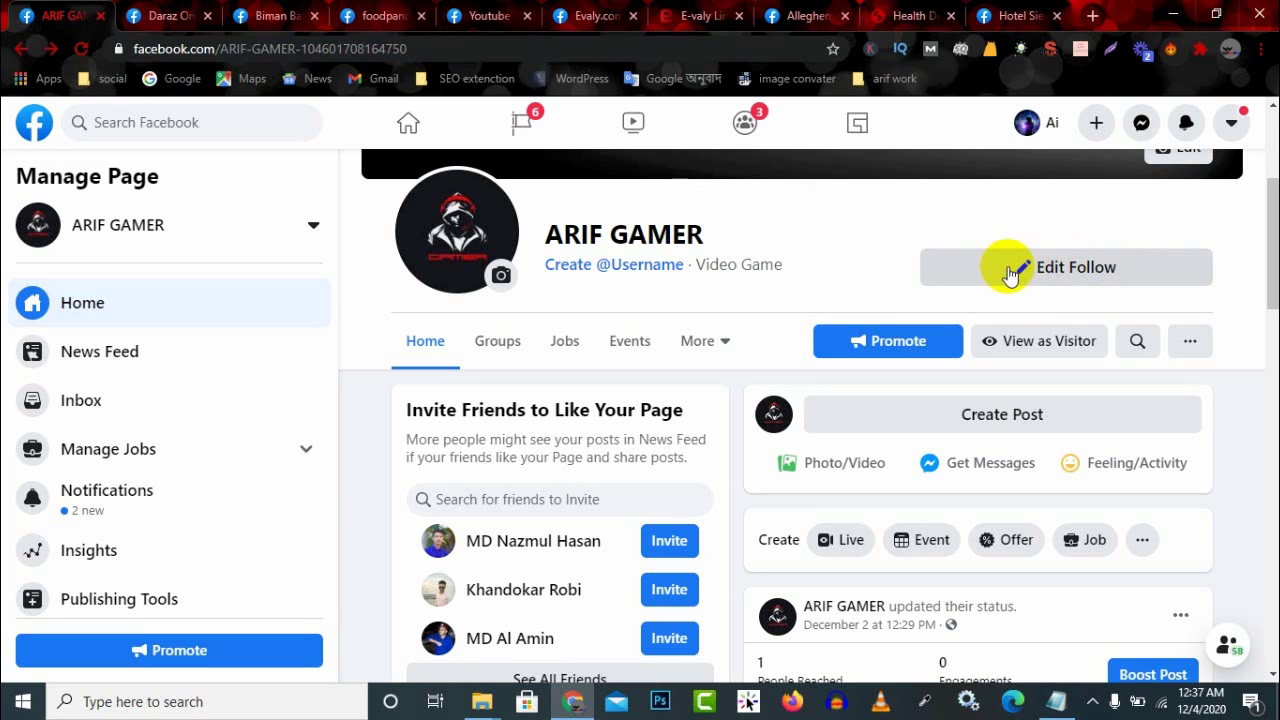
Step: In the ARIF GAMER page's general settings, allow people to contact the page privately through the Message button and save the change
scroll(170, 500, down, 2)
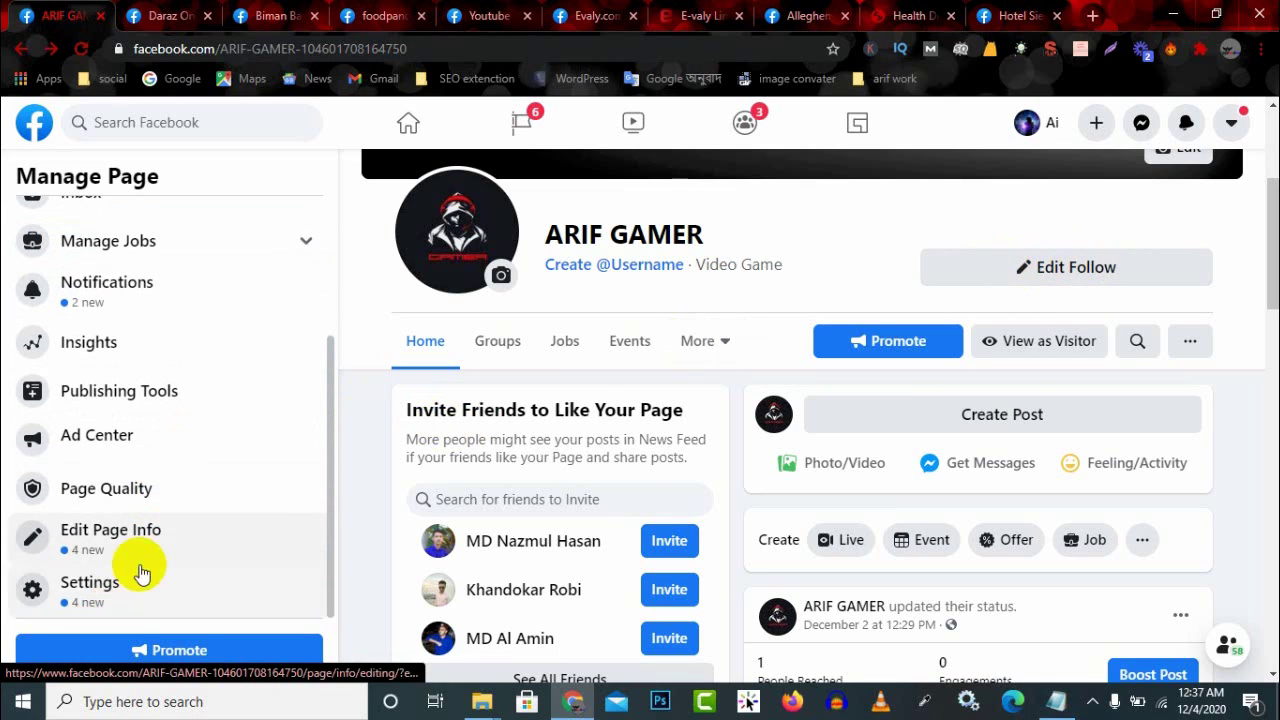
click(90, 588)
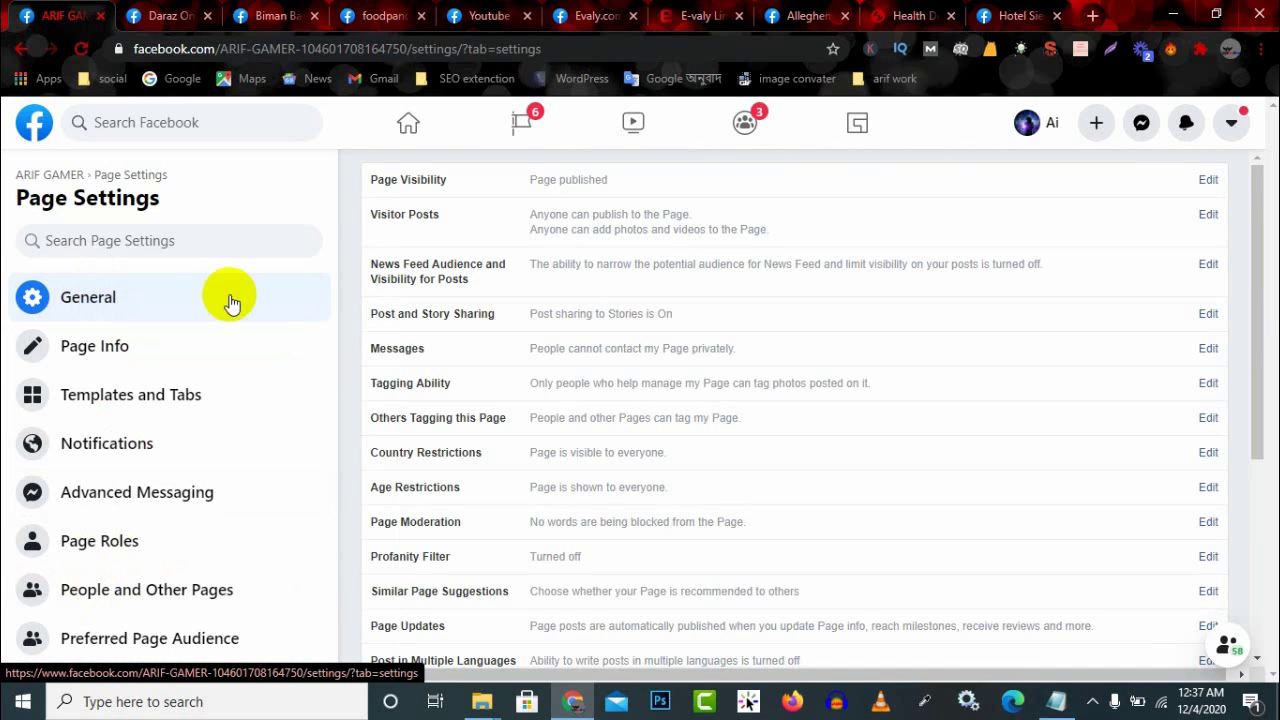
click(447, 349)
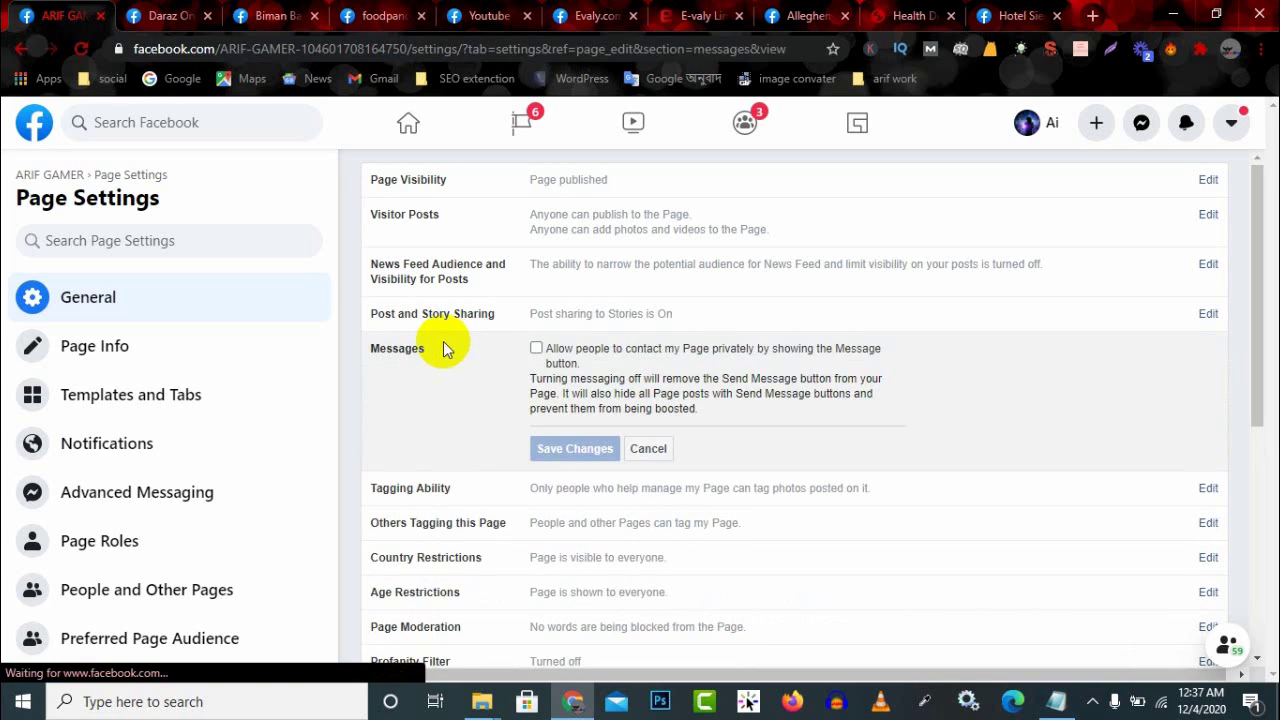
click(536, 348)
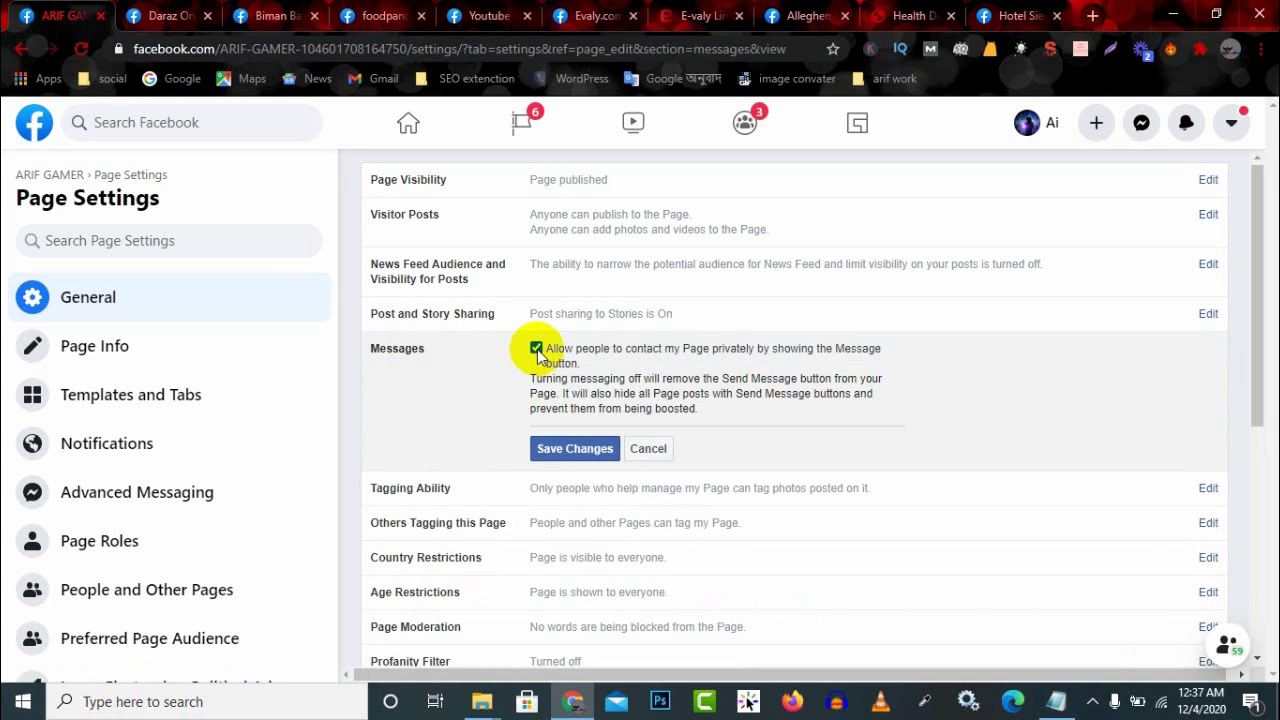
click(572, 449)
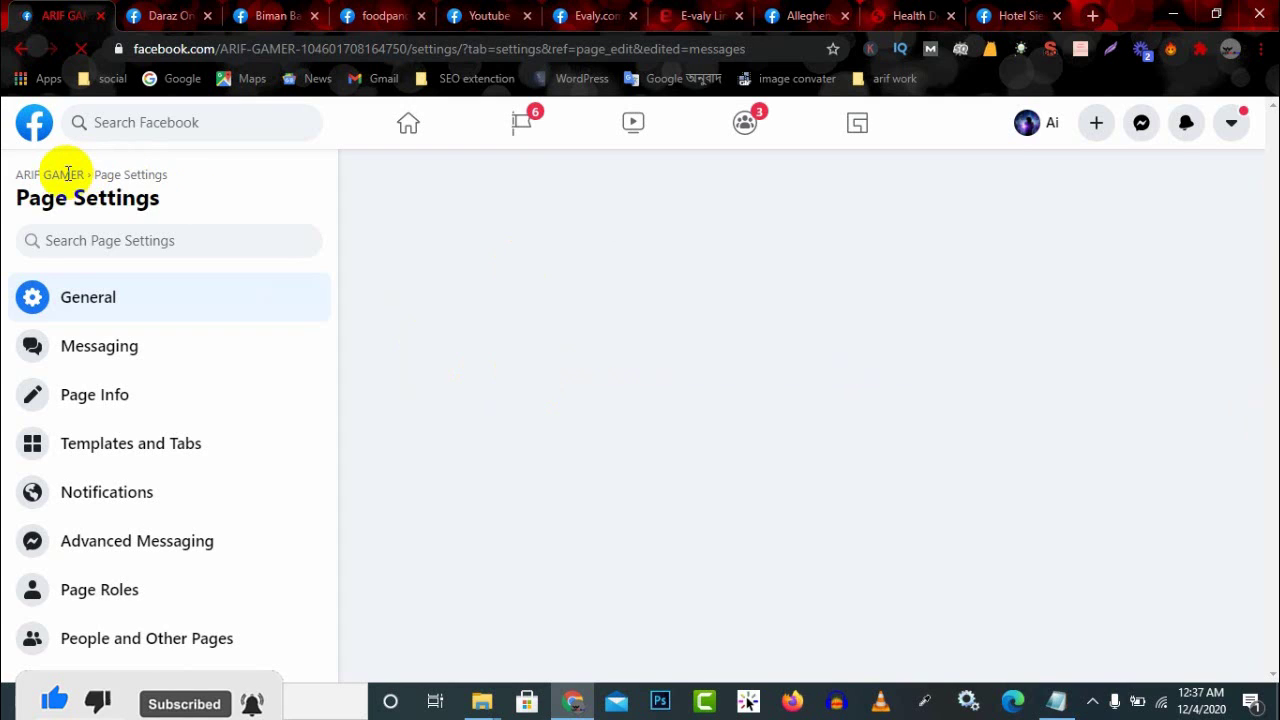
Step: Return from Page Settings to the ARIF GAMER page and view it as a visitor
click(62, 178)
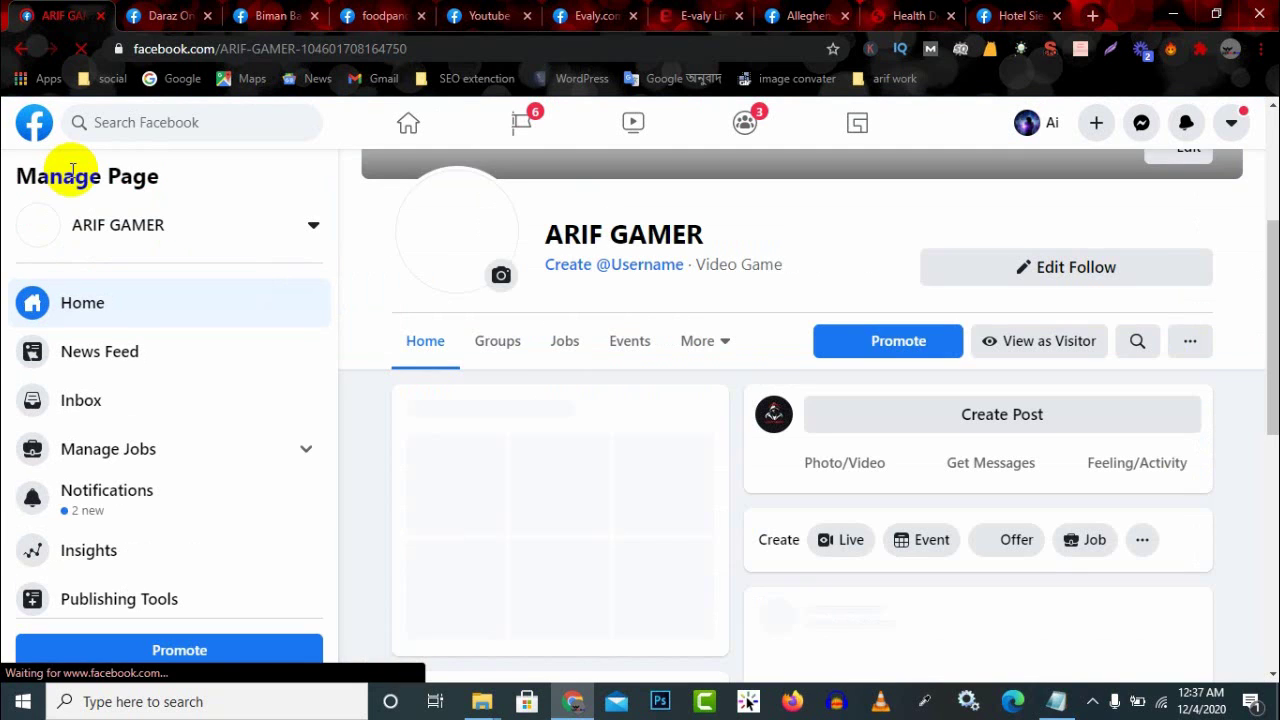
click(1058, 350)
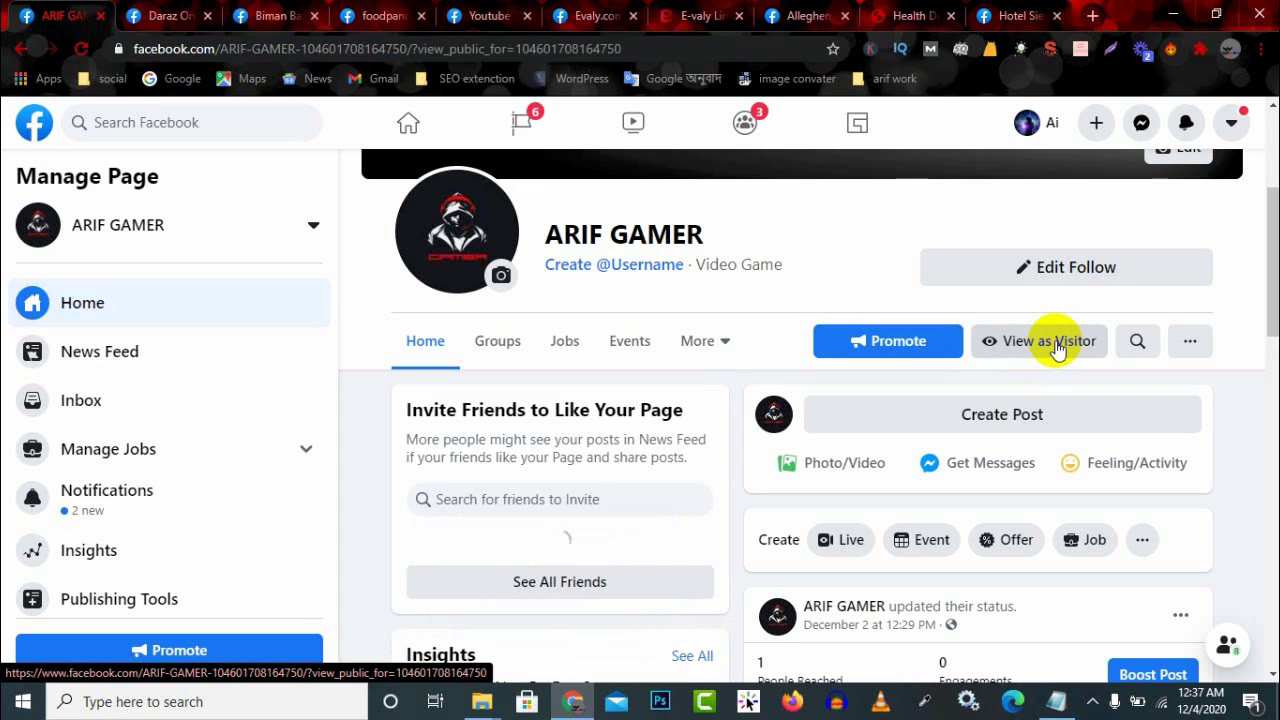